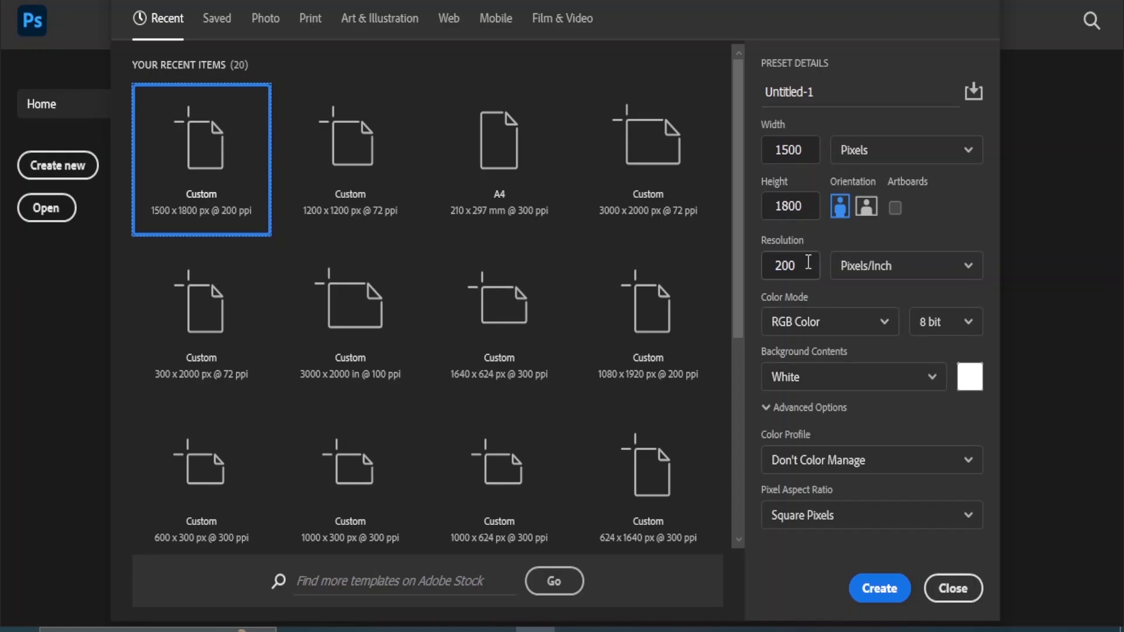
# - Create a new 1500 × 1800 px RGB document with white background contents, entering a resolution of 300 pixels/inch
pyautogui.moveTo(809, 264); pyautogui.dragTo(756, 264)
pyautogui.write('300')
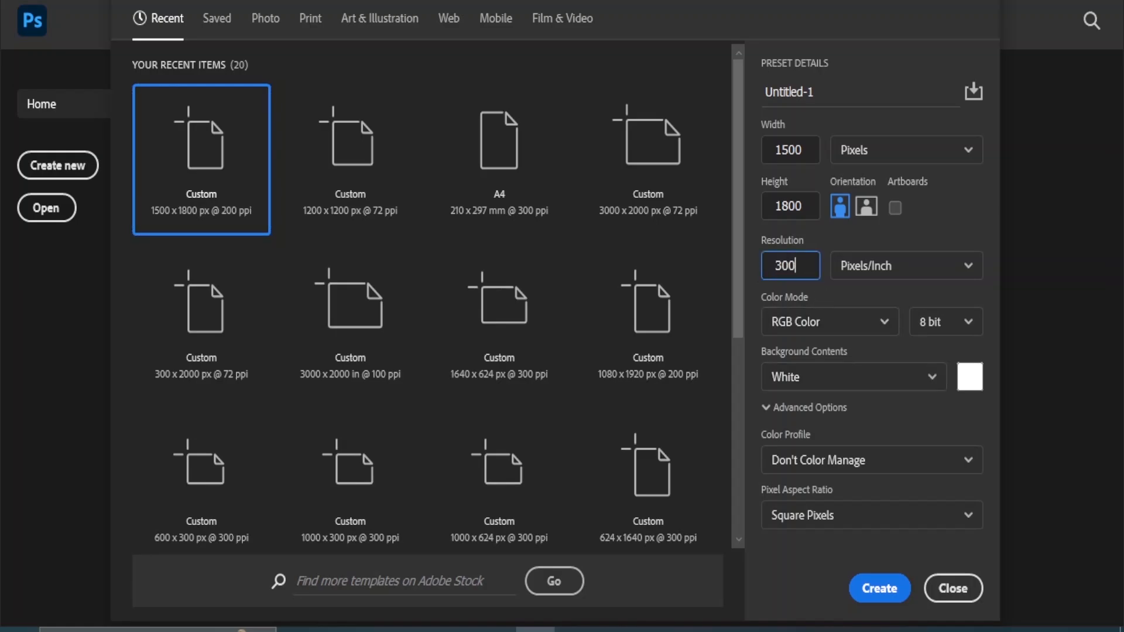
pyautogui.click(880, 589)
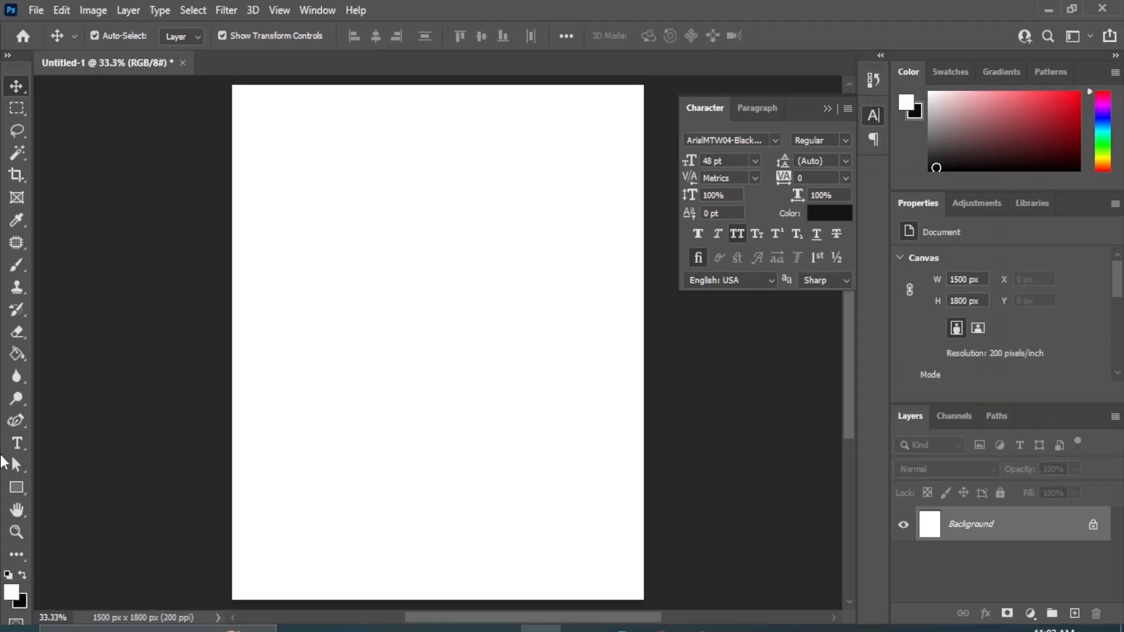
# - Draw a rectangle shape of about 1521 × 1823 px that covers the whole canvas
pyautogui.rightClick(17, 487)
pyautogui.click(82, 486)
pyautogui.moveTo(230, 81); pyautogui.dragTo(644, 601)
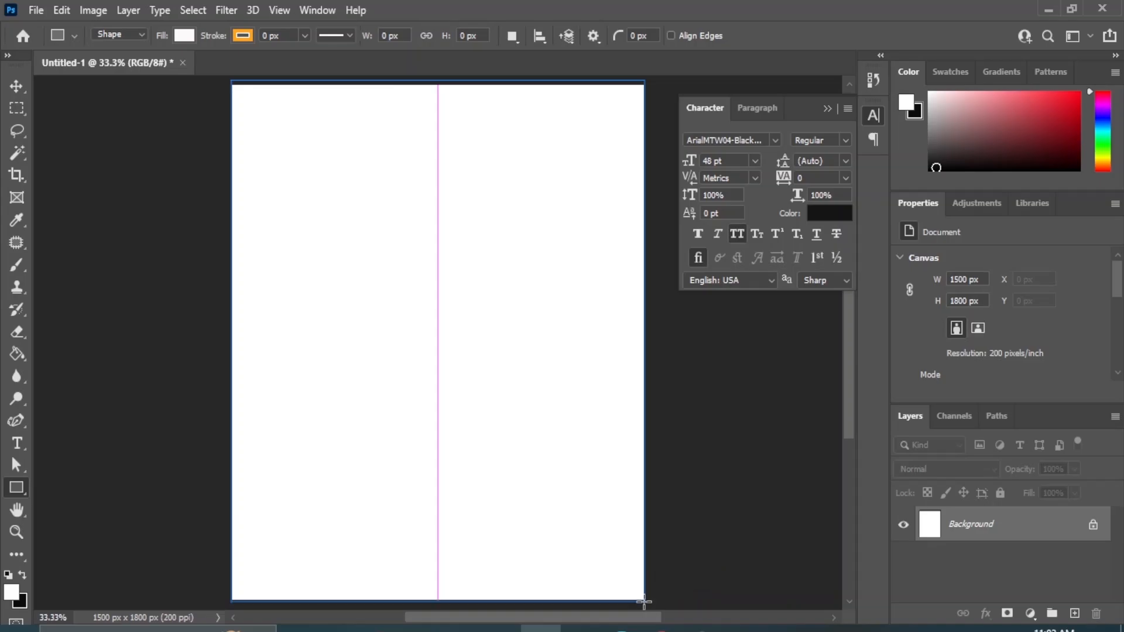
pyautogui.press('v')
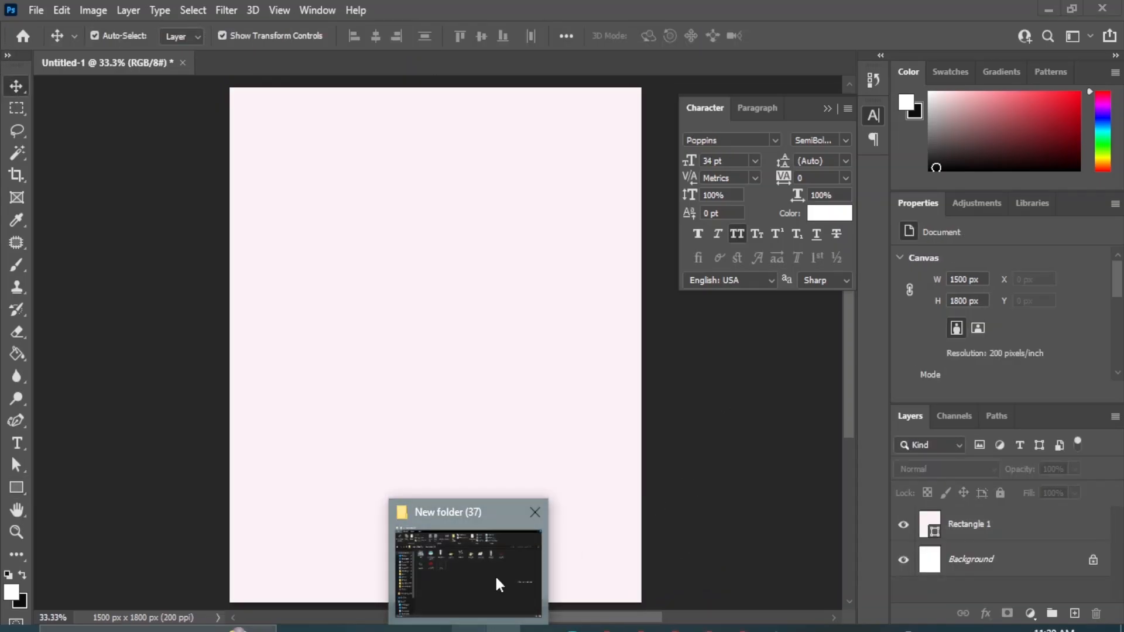
# - Place the himalaya- tube image from New folder (37) on the left half of the canvas, near the bottom edge
pyautogui.click(494, 571)
pyautogui.moveTo(344, 193); pyautogui.dragTo(522, 552)
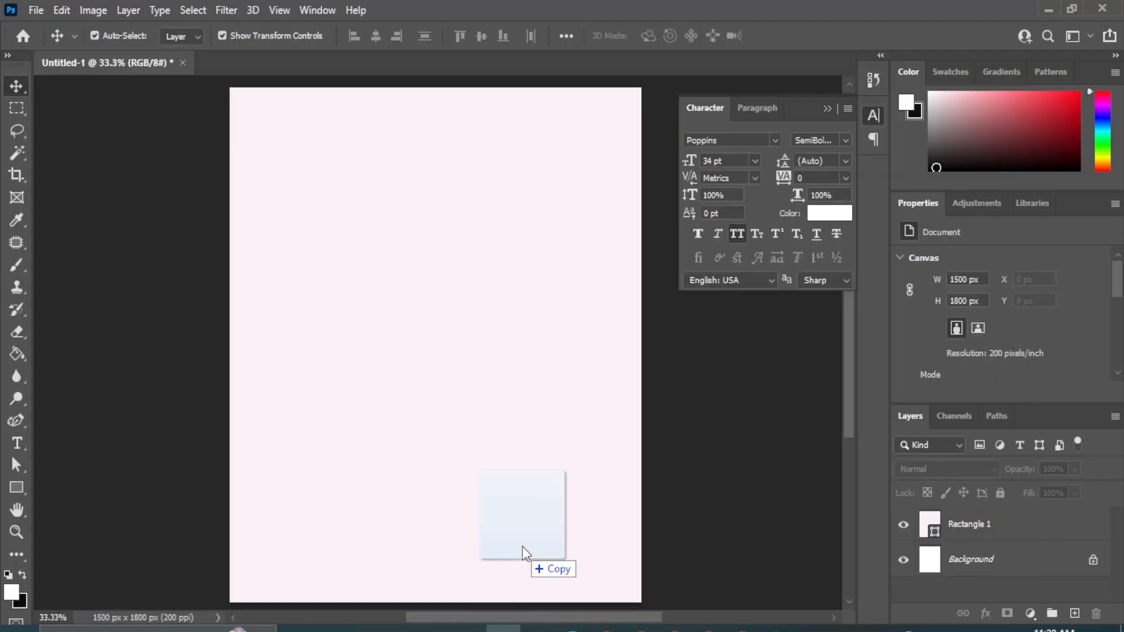
pyautogui.moveTo(438, 422); pyautogui.dragTo(346, 423)
pyautogui.press('Return')
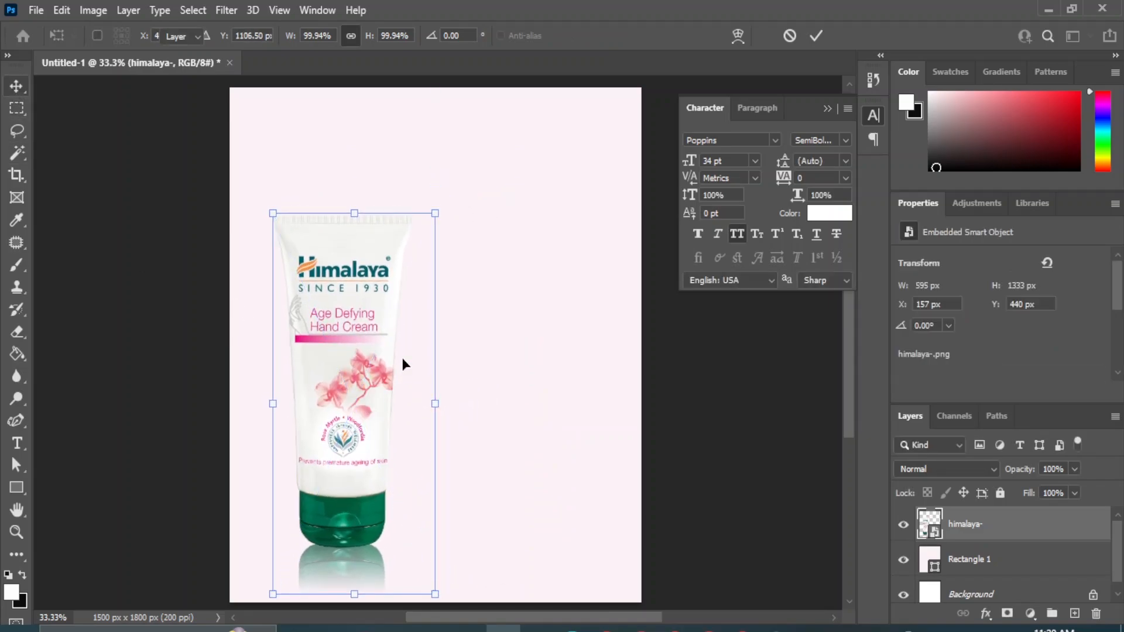
pyautogui.click(716, 434)
# - Change the background rectangle's fill to a radial gradient
pyautogui.click(575, 303)
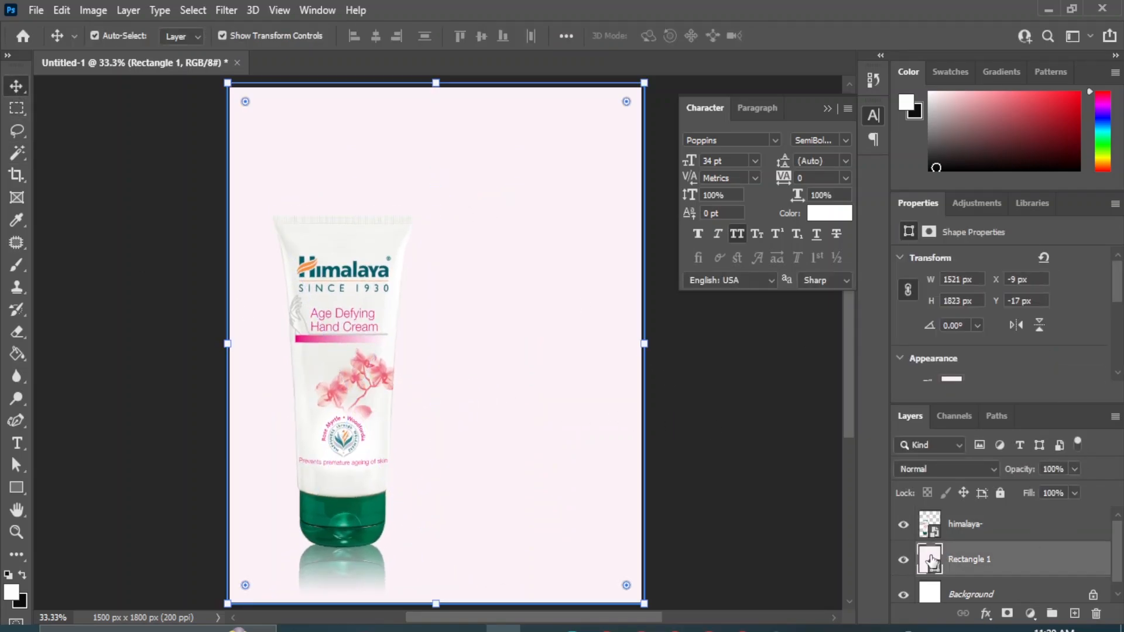
pyautogui.scroll(-2, 982, 343)
pyautogui.click(952, 328)
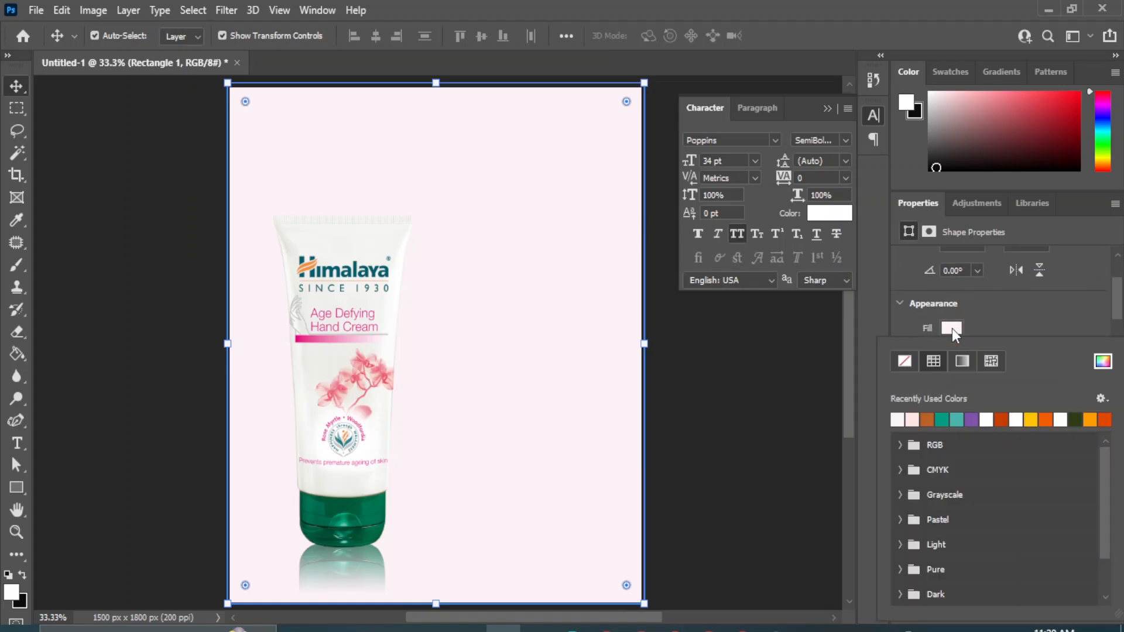
pyautogui.click(960, 360)
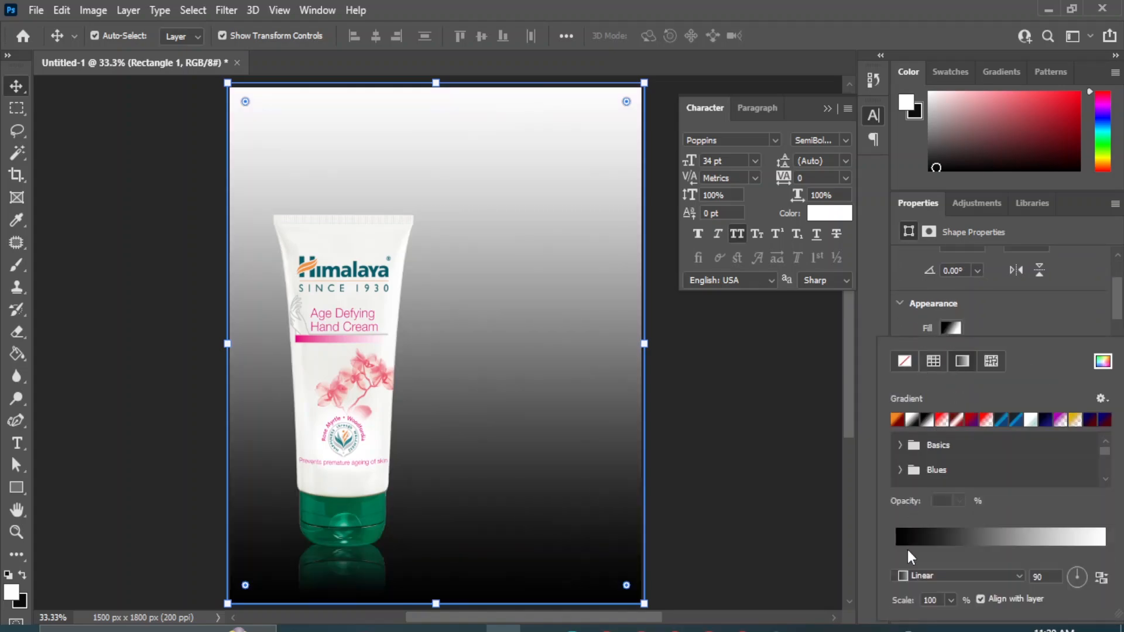
pyautogui.click(1019, 575)
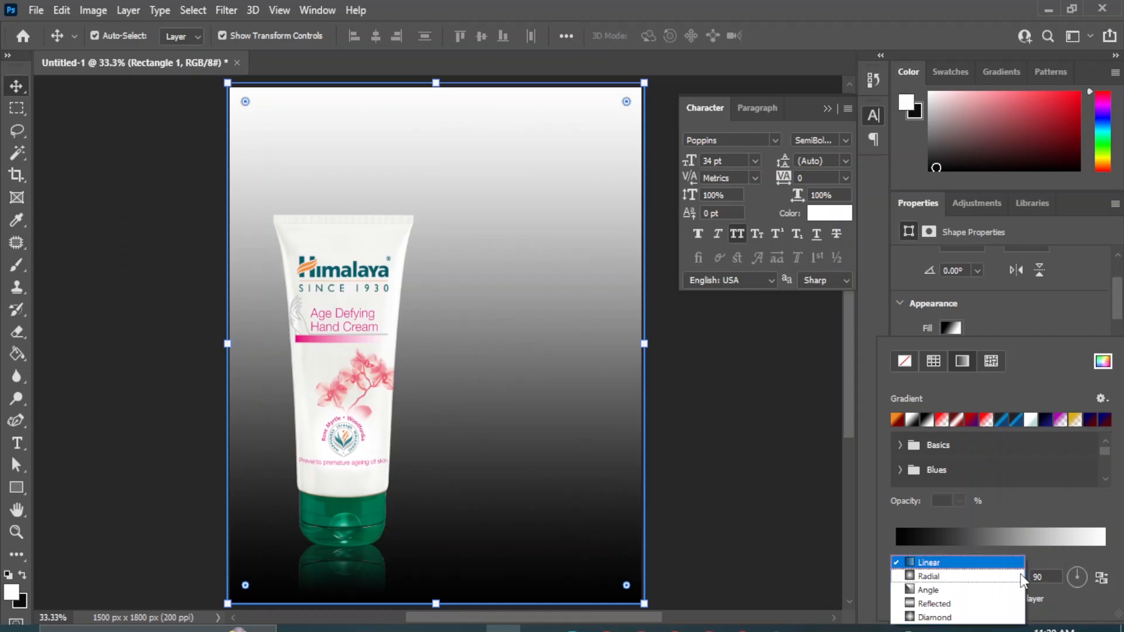
pyautogui.click(936, 575)
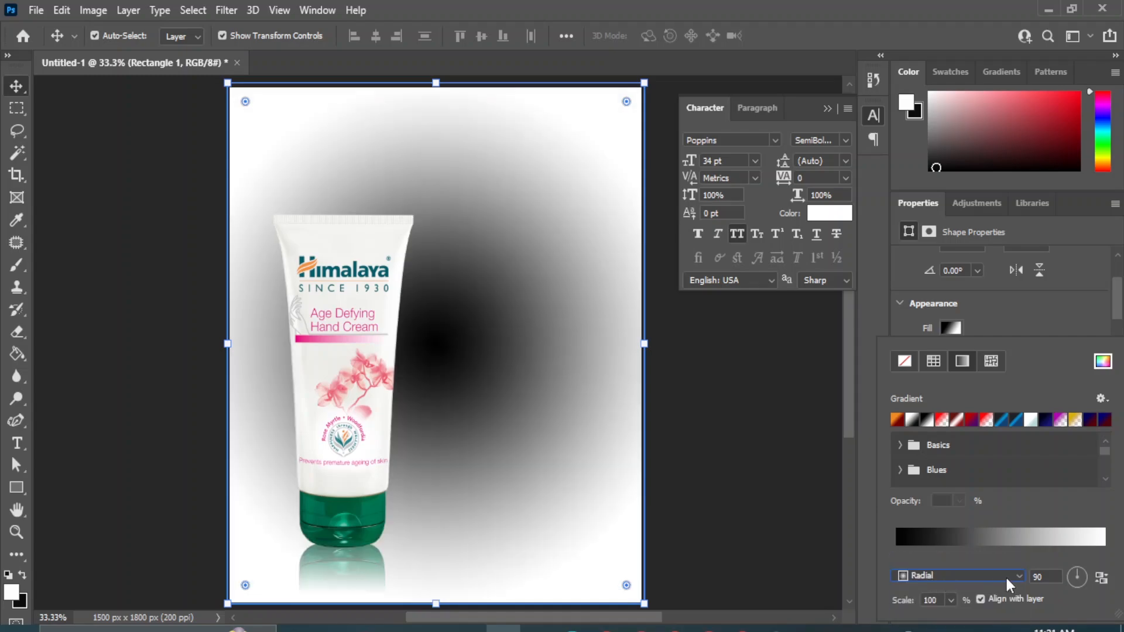
# - Set the gradient's outer color stop to light pink f9d1e4, sampled from the tube's artwork
pyautogui.click(1009, 537)
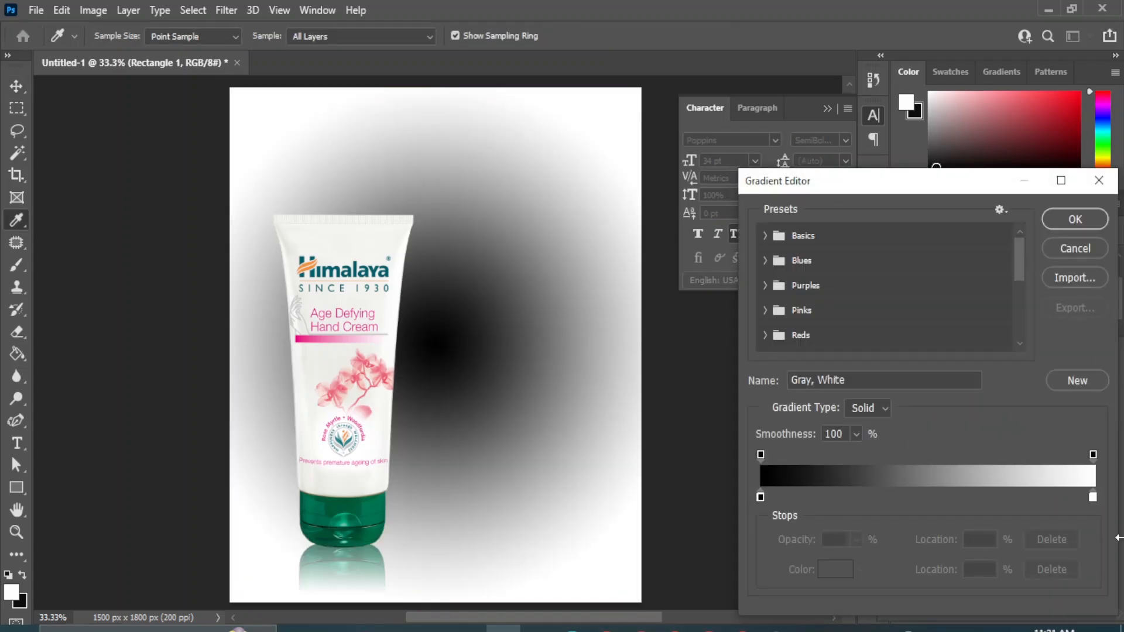
pyautogui.doubleClick(1091, 494)
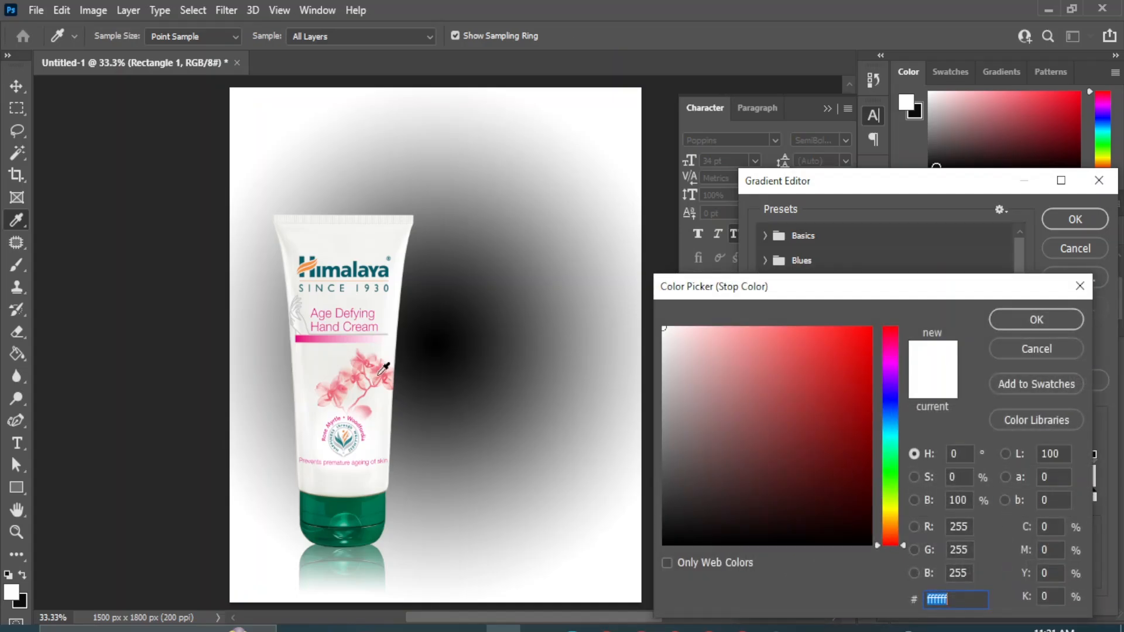
pyautogui.click(364, 339)
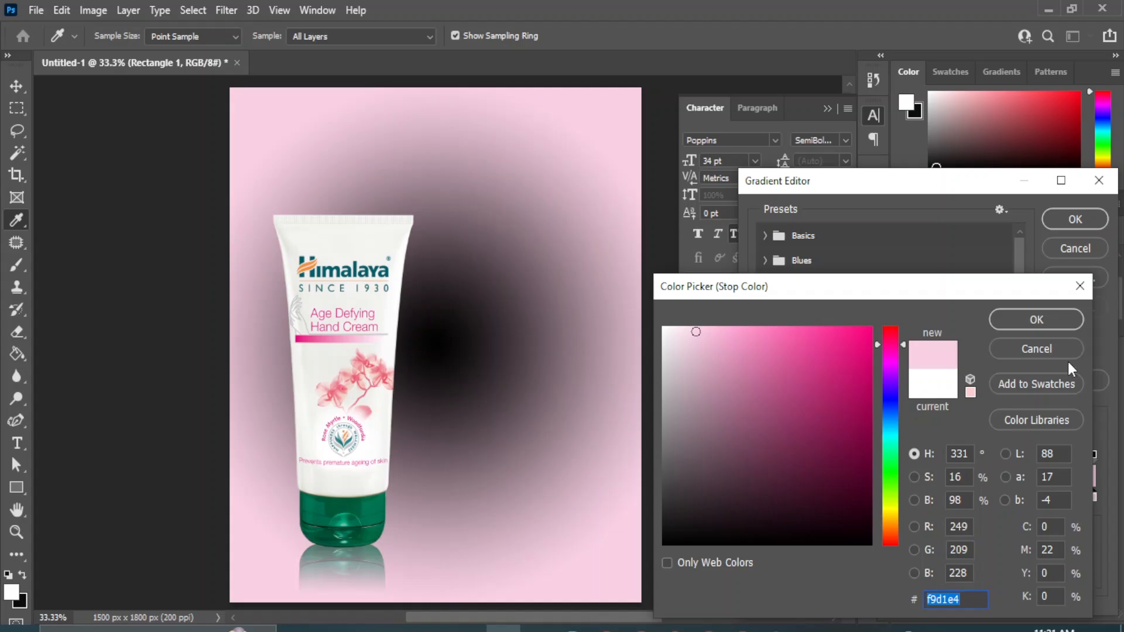
pyautogui.click(1036, 319)
# - Set the gradient's inner color stop to off-white fafafa, sampled from the tube, and apply the gradient
pyautogui.doubleClick(759, 497)
pyautogui.click(758, 482)
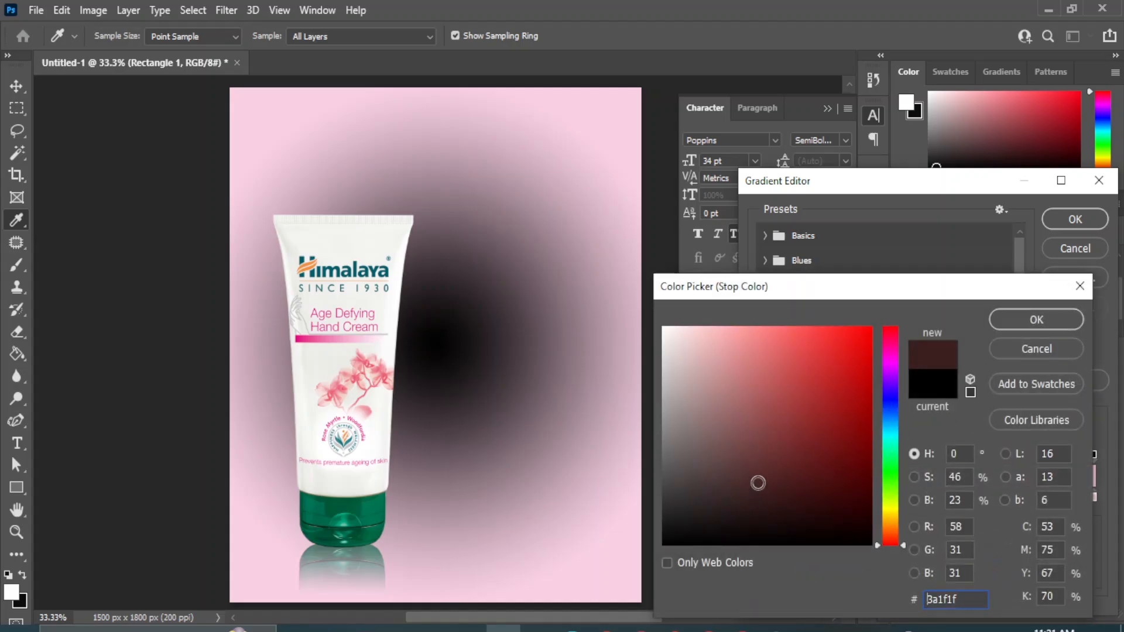
pyautogui.click(390, 300)
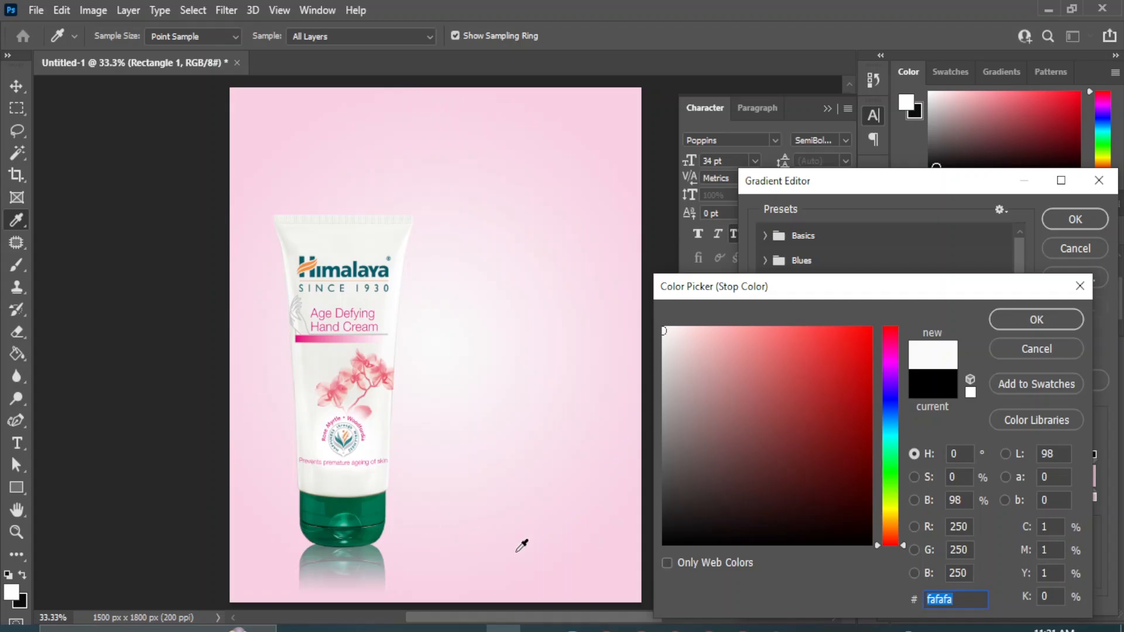
pyautogui.click(1017, 321)
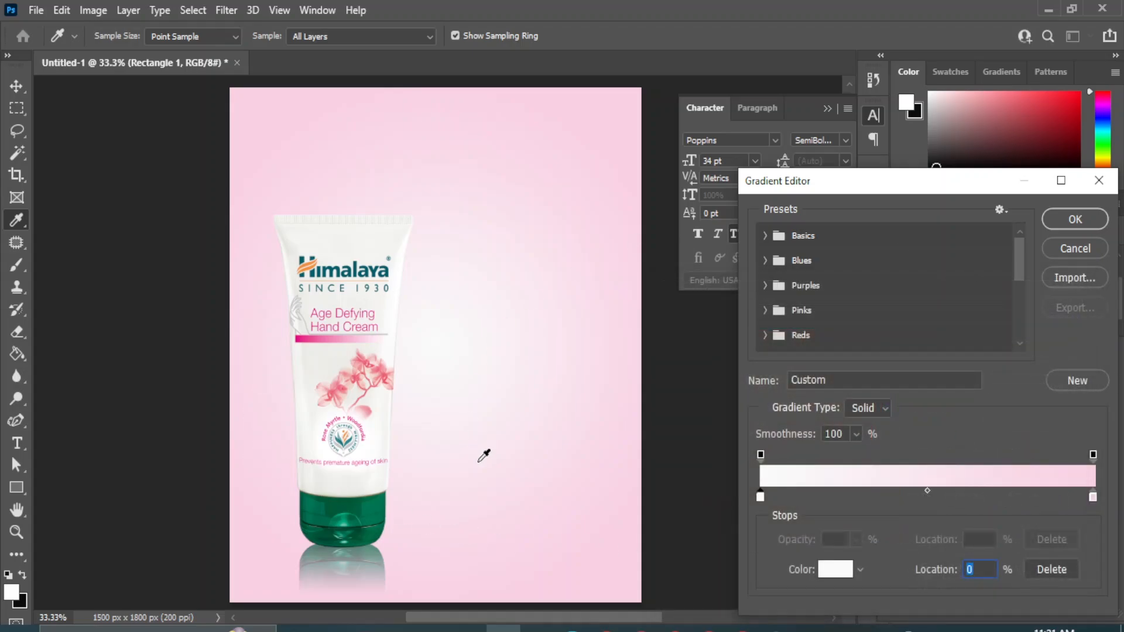
pyautogui.click(1073, 223)
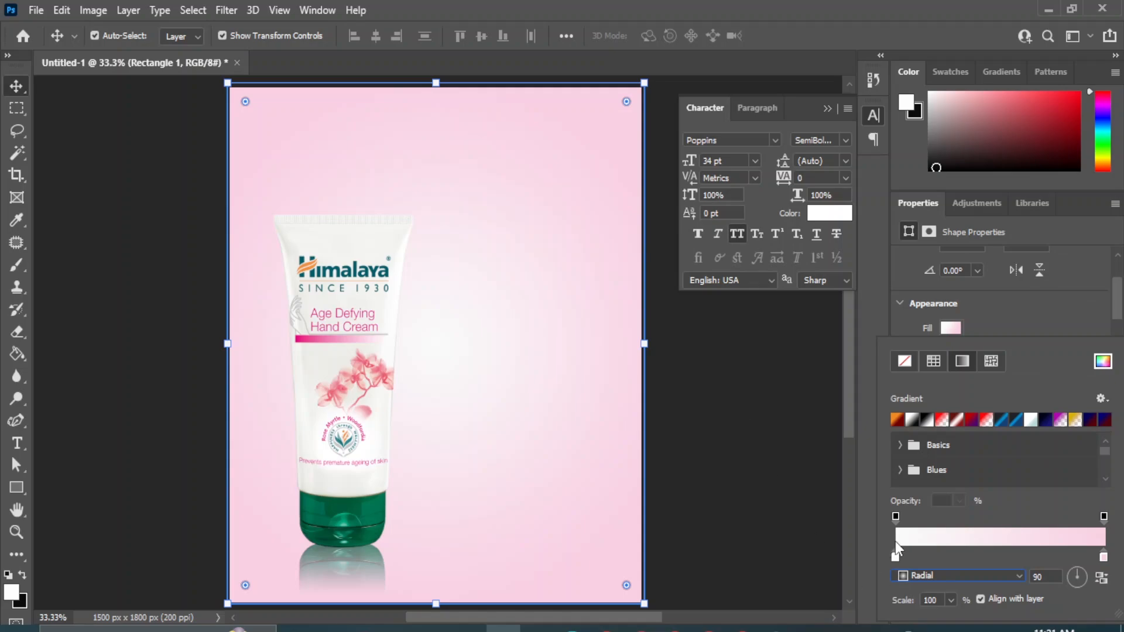
# - Widen the background gradient's white centre by shifting the white color stop inward
pyautogui.moveTo(941, 557); pyautogui.dragTo(965, 563)
pyautogui.click(17, 88)
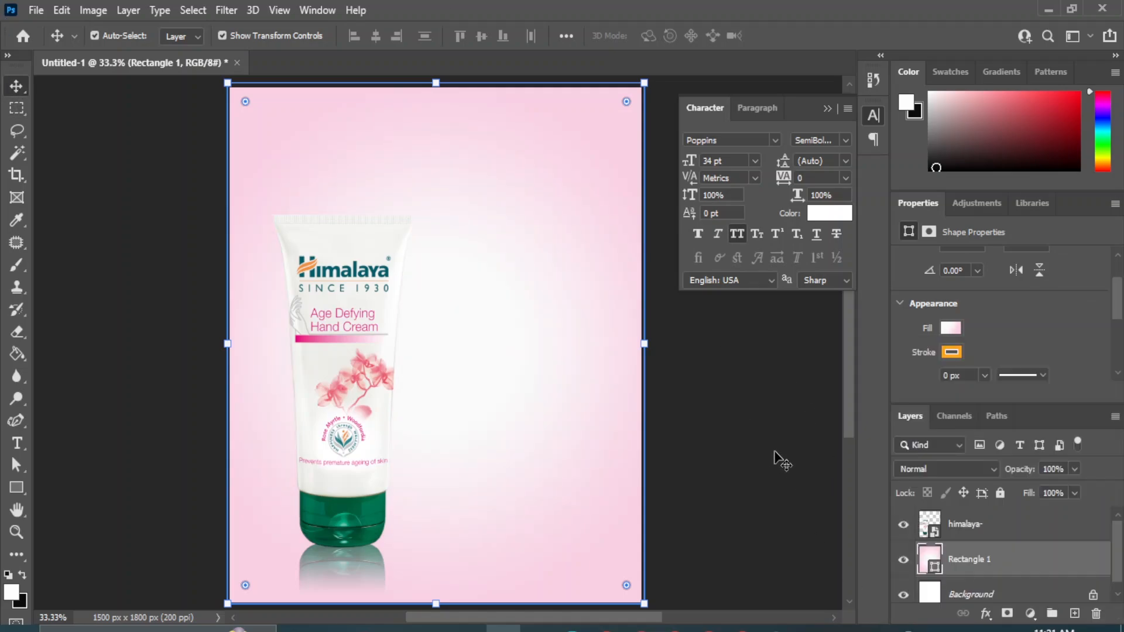
pyautogui.click(778, 459)
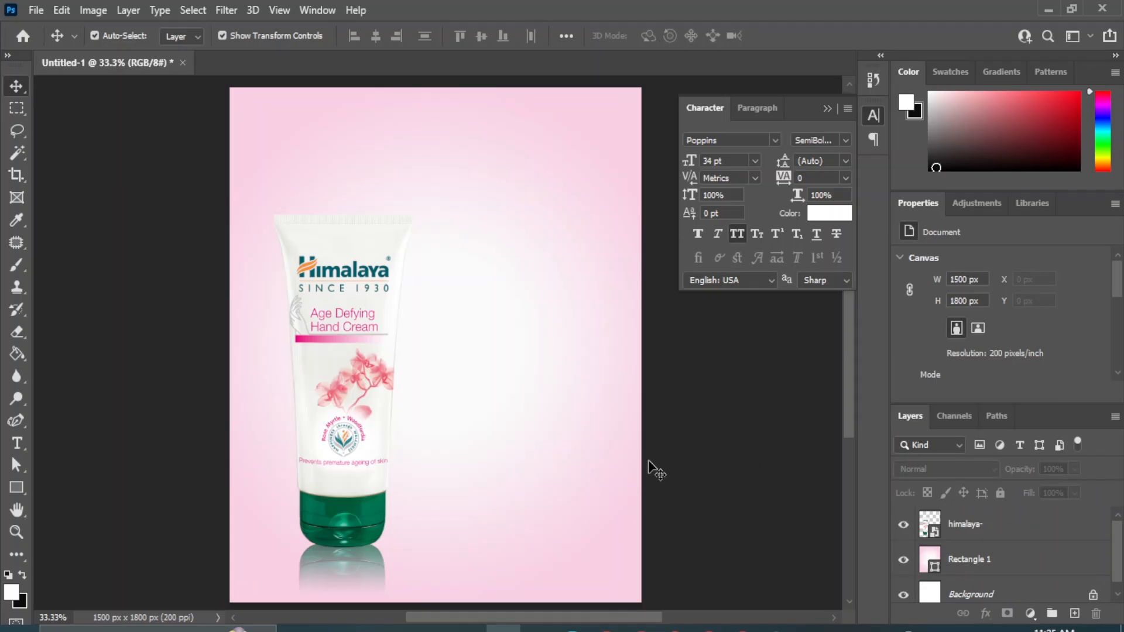
# - Place the himalaya- cream jar image beside the tube on its right and scale it to about 52%
pyautogui.click(469, 628)
pyautogui.moveTo(269, 186); pyautogui.dragTo(447, 510)
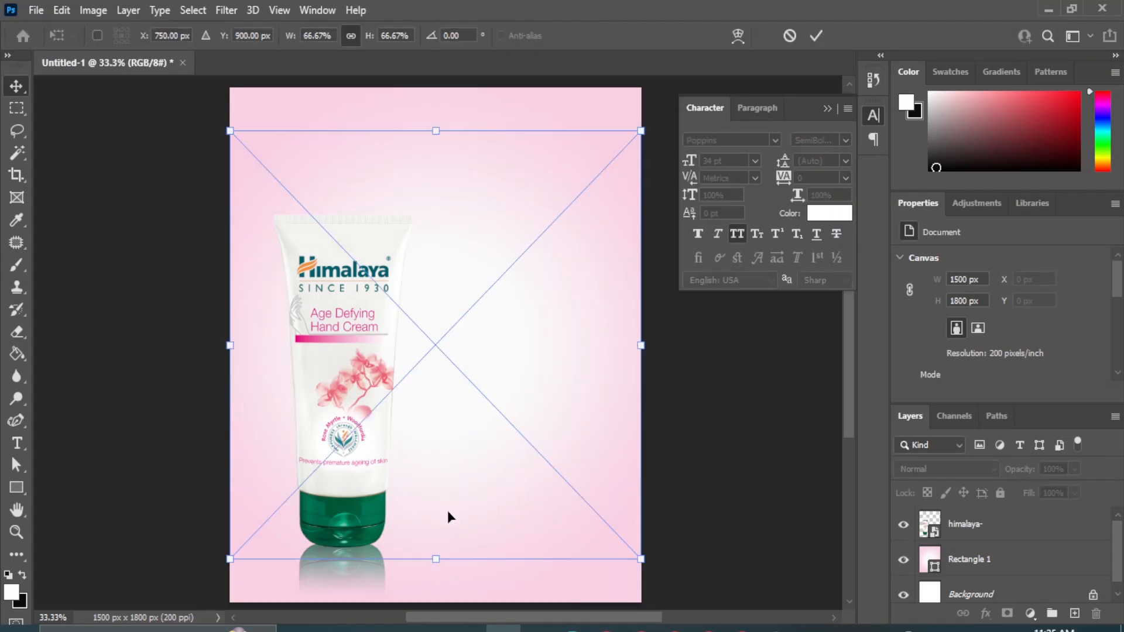
pyautogui.moveTo(640, 125); pyautogui.dragTo(514, 358)
pyautogui.moveTo(389, 486); pyautogui.dragTo(453, 456)
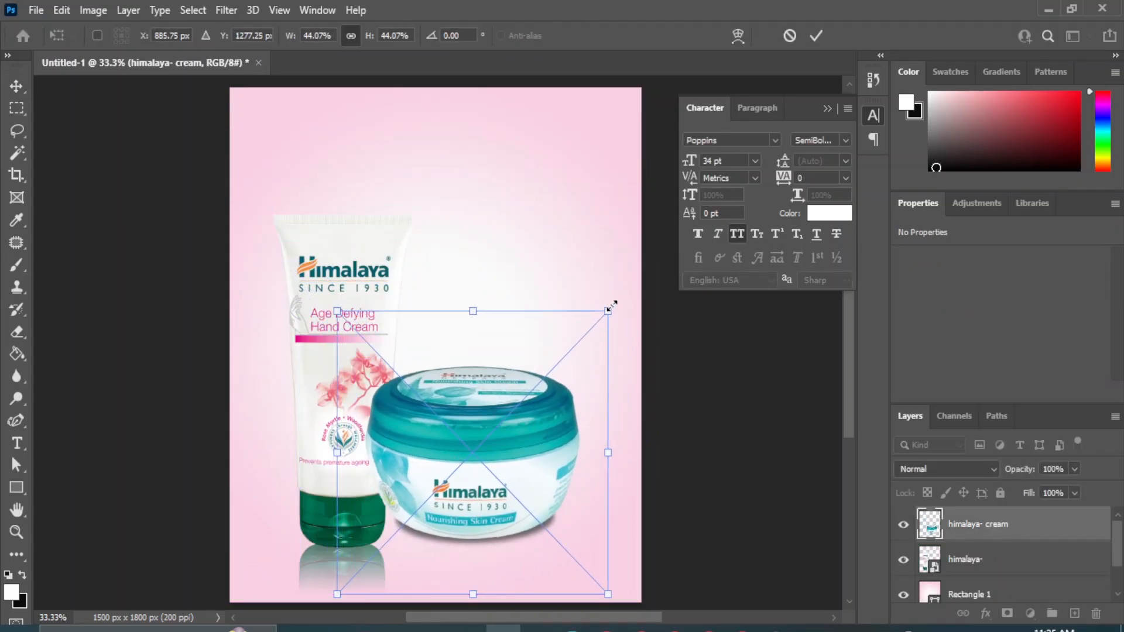
pyautogui.moveTo(608, 311); pyautogui.dragTo(657, 260)
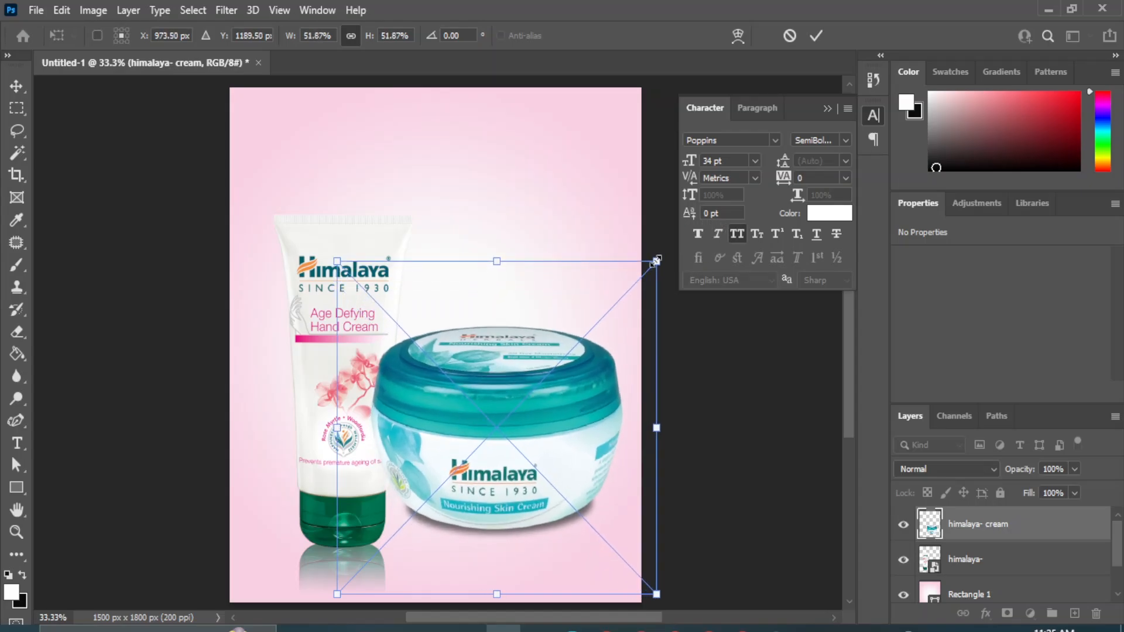
pyautogui.click(10, 87)
# - Move the hand cream tube to X 17 px, Y 387 px and enlarge it to about 102%
pyautogui.click(315, 342)
pyautogui.hotkey('shift', 'Up')
pyautogui.hotkey('shift', 'Up')
pyautogui.hotkey('shift', 'Up')
pyautogui.hotkey('shift', 'Up')
pyautogui.hotkey('shift', 'Up')
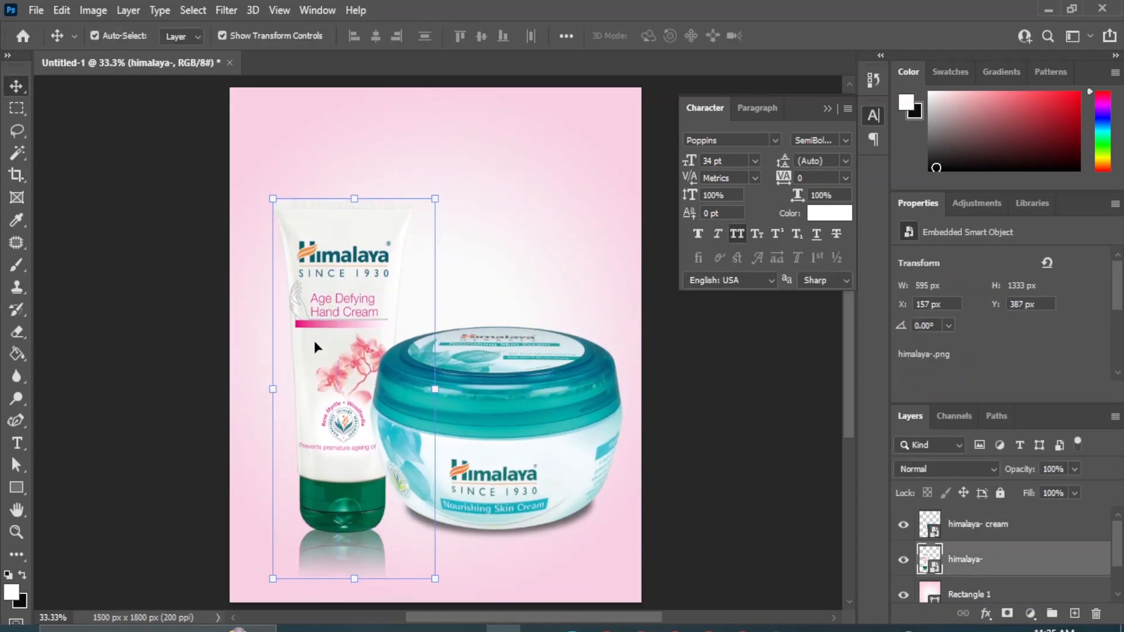
pyautogui.hotkey('shift', 'Left')
pyautogui.hotkey('shift', 'Left')
pyautogui.hotkey('shift', 'Left')
pyautogui.hotkey('shift', 'Left')
pyautogui.hotkey('shift', 'Left')
pyautogui.hotkey('shift', 'Left')
pyautogui.hotkey('shift', 'Left')
pyautogui.hotkey('shift', 'Left')
pyautogui.hotkey('shift', 'Left')
pyautogui.hotkey('shift', 'Left')
pyautogui.hotkey('shift', 'Left')
pyautogui.hotkey('shift', 'Left')
pyautogui.hotkey('shift', 'Left')
pyautogui.hotkey('shift', 'Left')
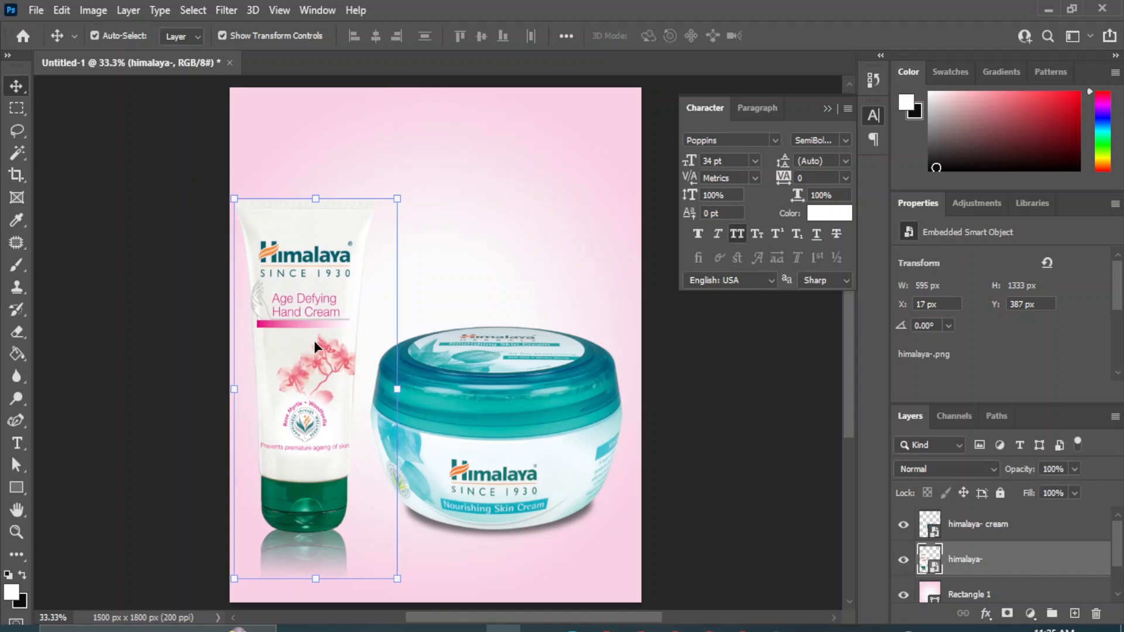
pyautogui.moveTo(398, 198); pyautogui.dragTo(403, 189)
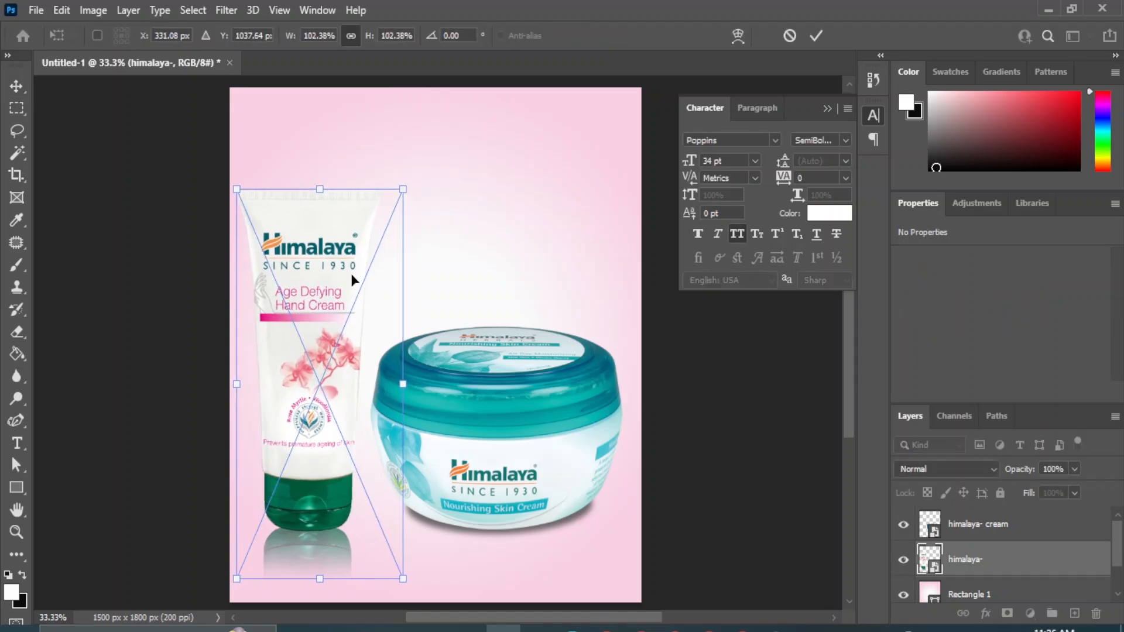
pyautogui.click(13, 87)
# - Move the skin cream jar up about 140 px and left about 60 px, closer to the tube
pyautogui.click(450, 417)
pyautogui.hotkey('shift', 'Up')
pyautogui.hotkey('shift', 'Up')
pyautogui.hotkey('shift', 'Up')
pyautogui.hotkey('shift', 'Up')
pyautogui.hotkey('shift', 'Up')
pyautogui.hotkey('shift', 'Up')
pyautogui.hotkey('shift', 'Up')
pyautogui.hotkey('shift', 'Up')
pyautogui.hotkey('shift', 'Up')
pyautogui.hotkey('shift', 'Up')
pyautogui.hotkey('shift', 'Up')
pyautogui.hotkey('shift', 'Up')
pyautogui.hotkey('shift', 'Up')
pyautogui.hotkey('shift', 'Up')
pyautogui.hotkey('shift', 'Left')
pyautogui.hotkey('shift', 'Left')
pyautogui.hotkey('shift', 'Left')
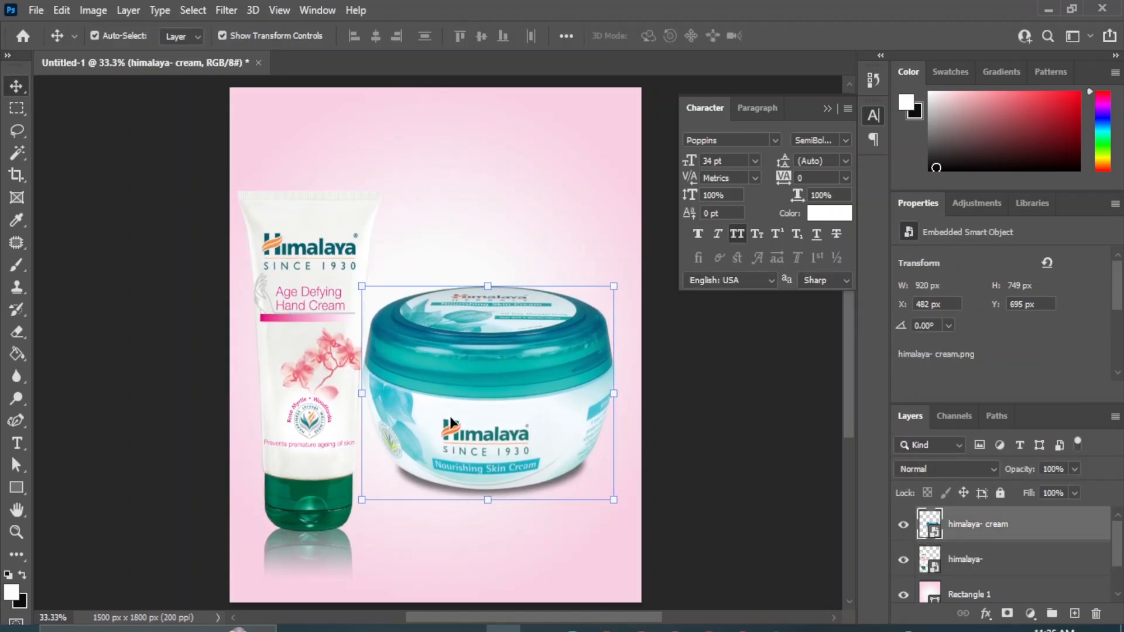
pyautogui.hotkey('shift', 'Left')
pyautogui.hotkey('shift', 'Left')
pyautogui.hotkey('shift', 'Left')
# - Shift the hand cream tube right and up to X 67 px, Y 155 px, partly behind the jar
pyautogui.click(290, 293)
pyautogui.hotkey('shift', 'Right')
pyautogui.hotkey('shift', 'Right')
pyautogui.hotkey('shift', 'Right')
pyautogui.hotkey('shift', 'Right')
pyautogui.hotkey('shift', 'Right')
pyautogui.hotkey('shift', 'Right')
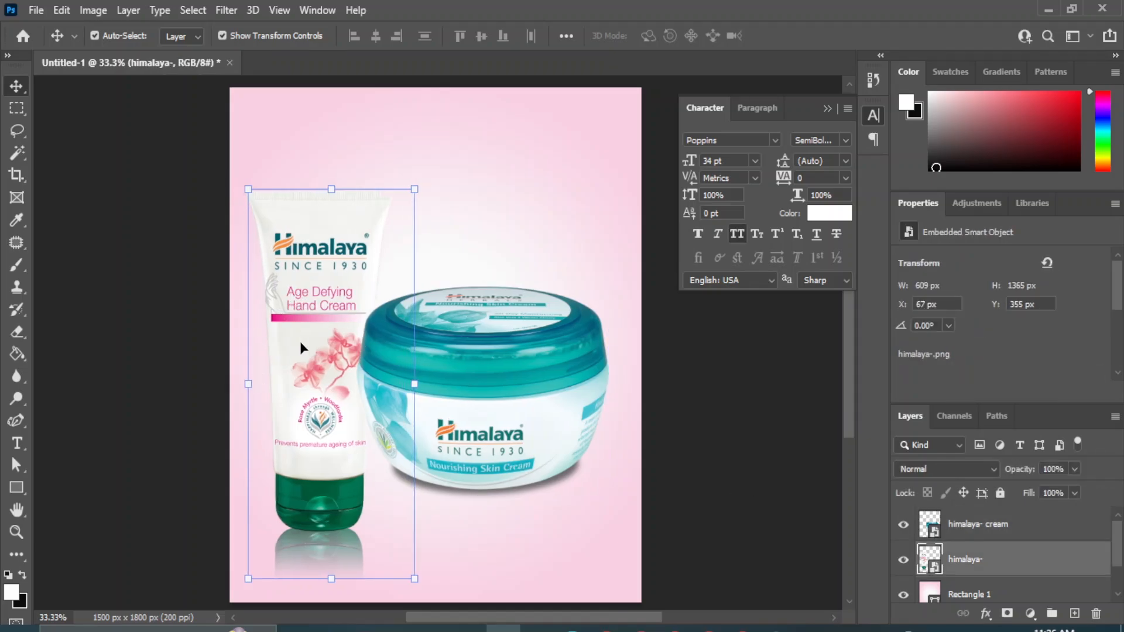
pyautogui.hotkey('shift', 'Up')
pyautogui.hotkey('shift', 'Up')
pyautogui.hotkey('shift', 'Up')
pyautogui.hotkey('shift', 'Up')
pyautogui.hotkey('shift', 'Up')
pyautogui.hotkey('shift', 'Up')
pyautogui.hotkey('shift', 'Up')
pyautogui.hotkey('shift', 'Up')
pyautogui.hotkey('shift', 'Up')
pyautogui.hotkey('shift', 'Up')
pyautogui.hotkey('shift', 'Up')
pyautogui.hotkey('shift', 'Up')
pyautogui.hotkey('shift', 'Up')
pyautogui.hotkey('shift', 'Up')
pyautogui.hotkey('shift', 'Up')
pyautogui.hotkey('shift', 'Up')
pyautogui.hotkey('shift', 'Up')
pyautogui.hotkey('shift', 'Up')
pyautogui.hotkey('shift', 'Up')
pyautogui.hotkey('shift', 'Up')
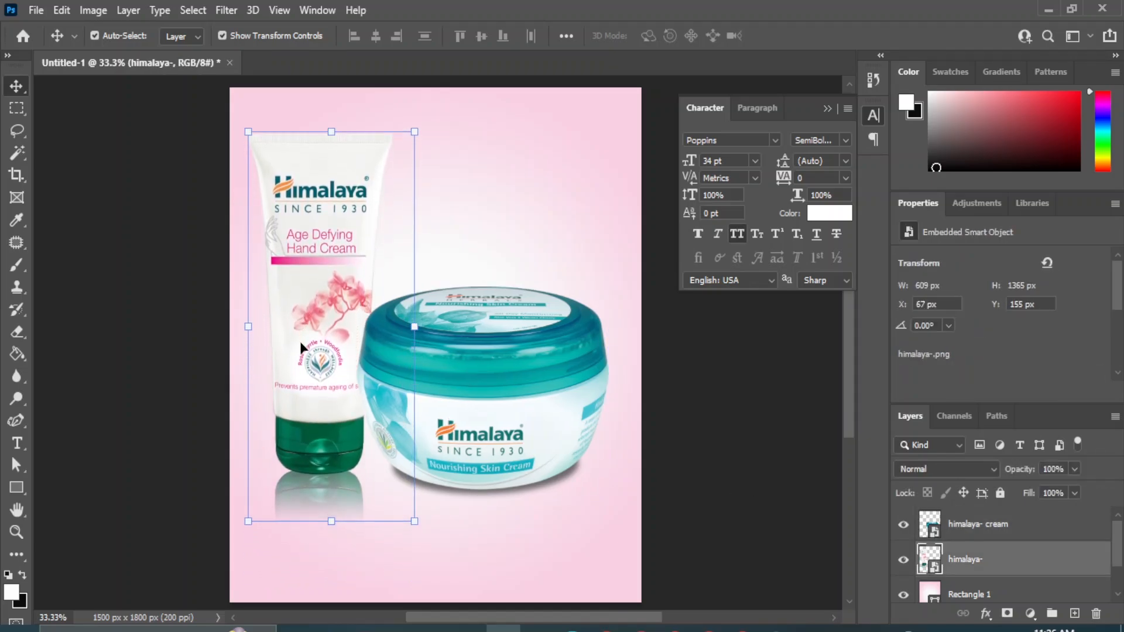
pyautogui.click(710, 443)
# - Place the purple crocus image png (9), scale it to about 22%, and position it at the base between tube and jar
pyautogui.moveTo(469, 628)
pyautogui.click(496, 582)
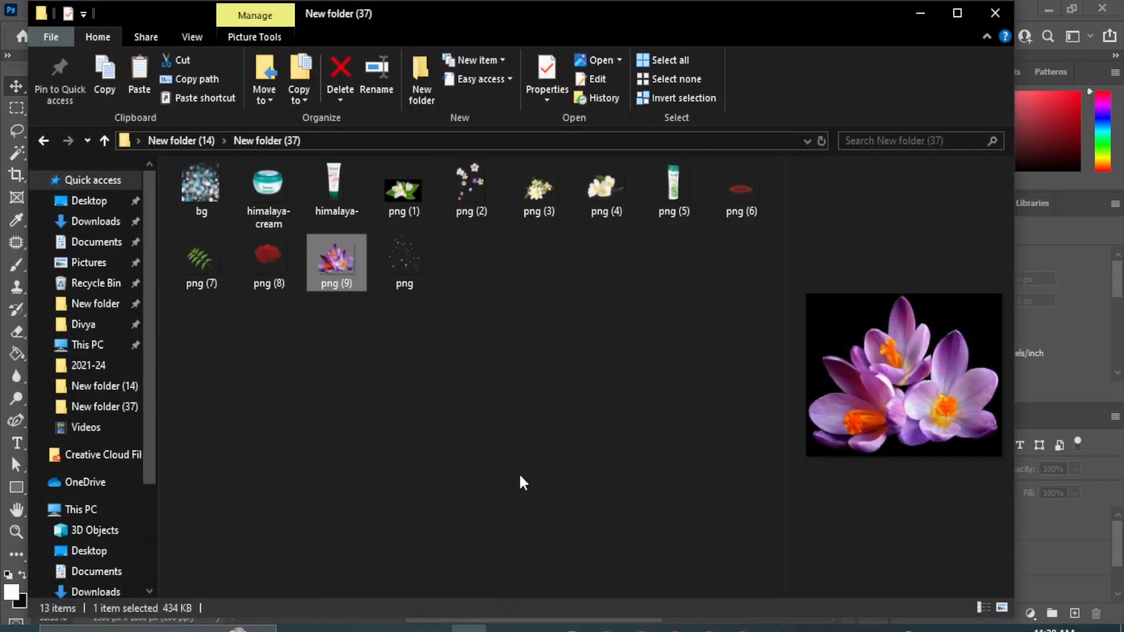
pyautogui.click(515, 468)
pyautogui.click(345, 262)
pyautogui.moveTo(344, 262); pyautogui.dragTo(312, 546)
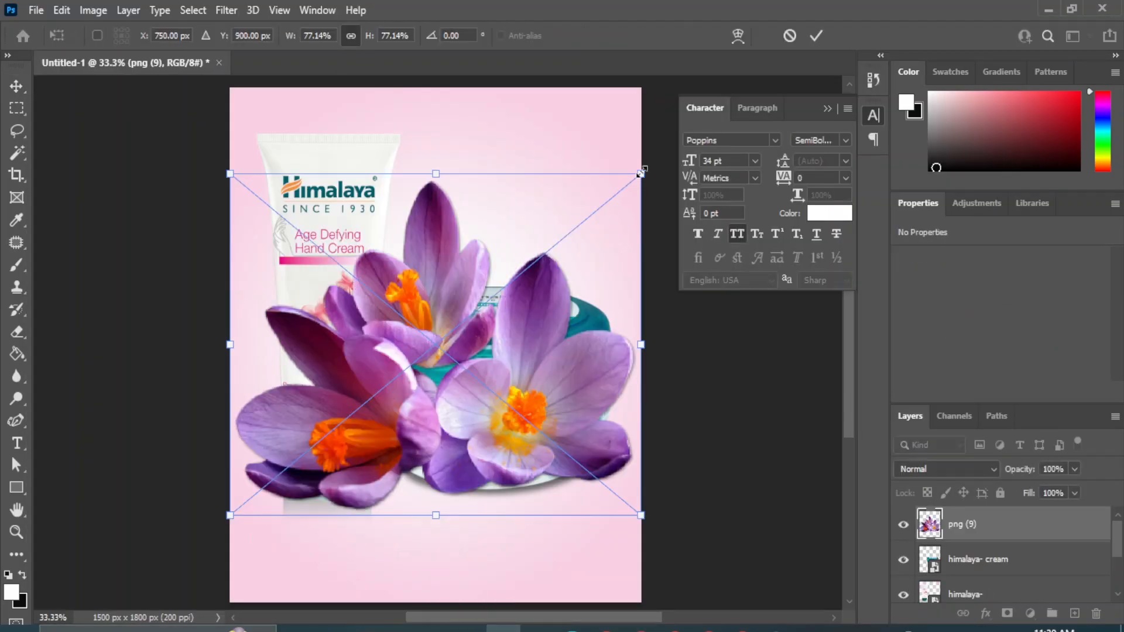
pyautogui.moveTo(642, 171); pyautogui.dragTo(341, 424)
pyautogui.moveTo(264, 488); pyautogui.dragTo(363, 462)
pyautogui.moveTo(443, 401); pyautogui.dragTo(451, 395)
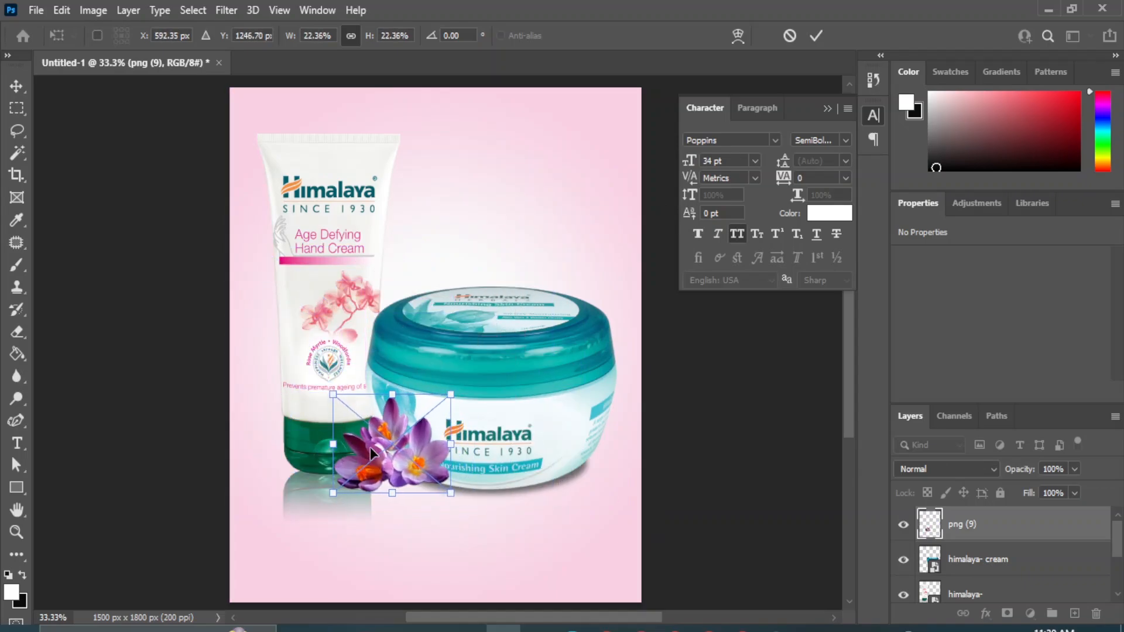
pyautogui.moveTo(371, 452); pyautogui.dragTo(385, 438)
pyautogui.click(22, 86)
pyautogui.click(776, 463)
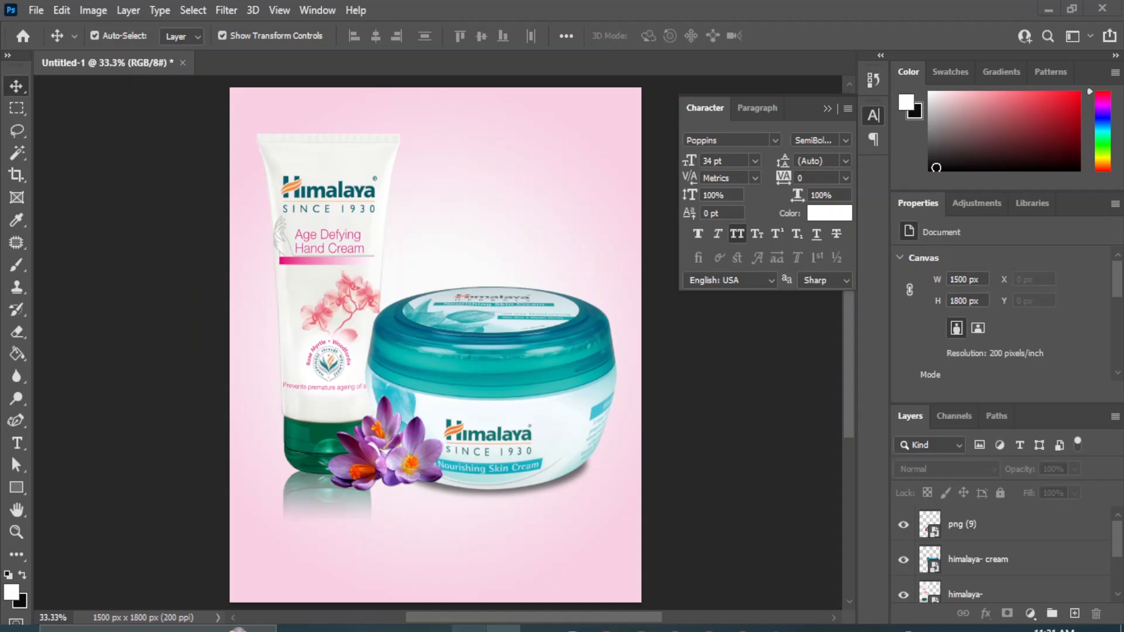
# - Place the saffron image png (8), scale it to about 22%, and position it just below the purple crocus flowers
pyautogui.moveTo(469, 627)
pyautogui.click(491, 591)
pyautogui.moveTo(265, 261); pyautogui.dragTo(329, 547)
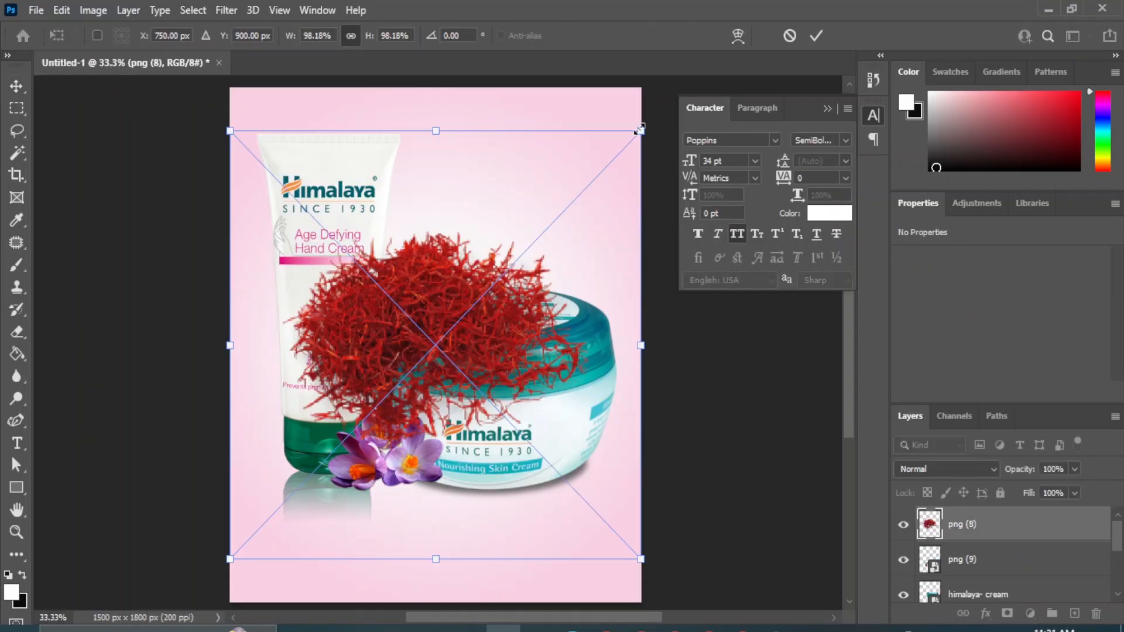
pyautogui.moveTo(641, 132); pyautogui.dragTo(305, 442)
pyautogui.moveTo(287, 519); pyautogui.dragTo(367, 511)
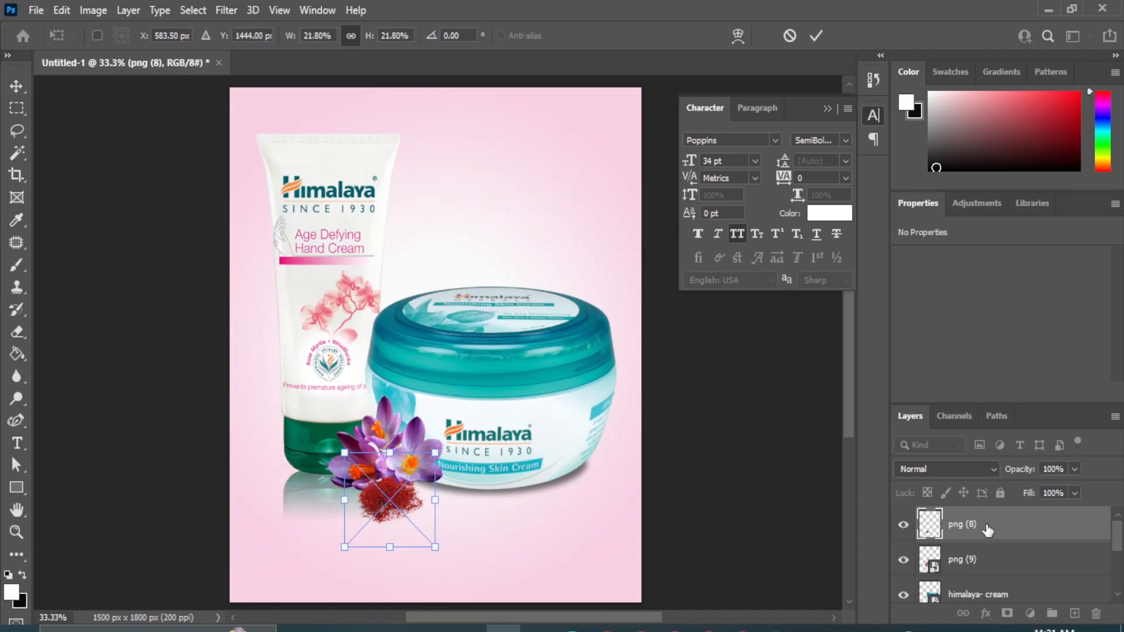
# - Move the saffron layer png (8) beneath png (9) and enlarge it to about 34% under the flowers
pyautogui.moveTo(985, 529); pyautogui.dragTo(983, 571)
pyautogui.hotkey('ctrl', 't')
pyautogui.moveTo(356, 533); pyautogui.dragTo(351, 539)
pyautogui.moveTo(431, 548); pyautogui.dragTo(448, 577)
pyautogui.moveTo(392, 508); pyautogui.dragTo(381, 499)
pyautogui.moveTo(437, 564); pyautogui.dragTo(452, 580)
pyautogui.moveTo(393, 514)
pyautogui.mouseDown()
pyautogui.moveTo(386, 504)
pyautogui.moveTo(392, 510)
pyautogui.mouseUp()
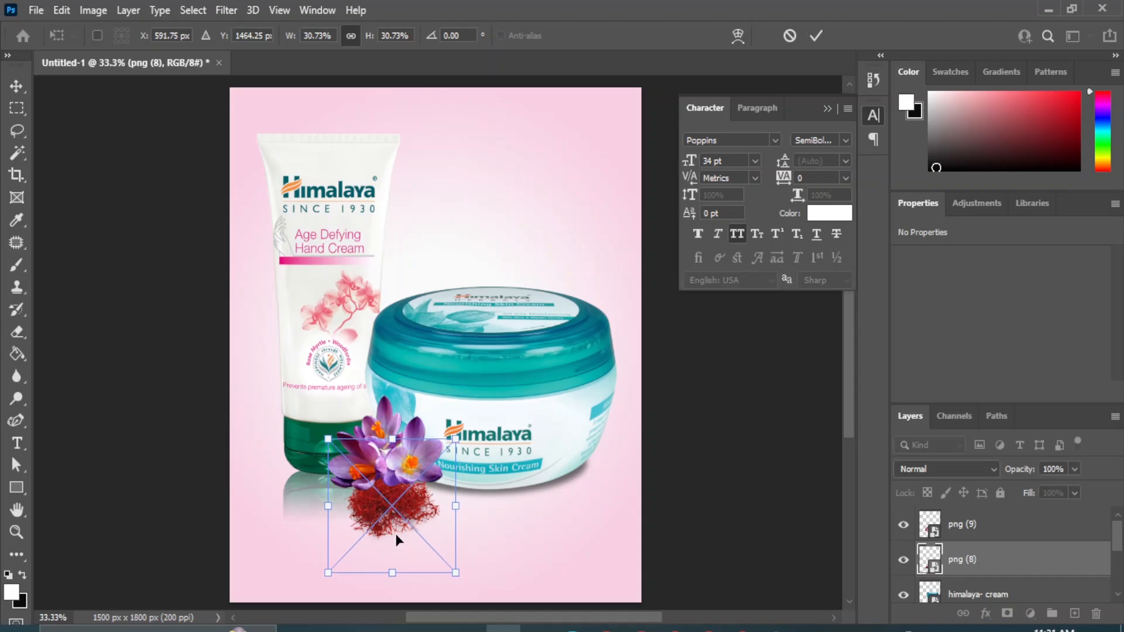
pyautogui.moveTo(456, 573)
pyautogui.mouseDown()
pyautogui.moveTo(468, 587)
pyautogui.moveTo(450, 555)
pyautogui.mouseUp()
pyautogui.press('Return')
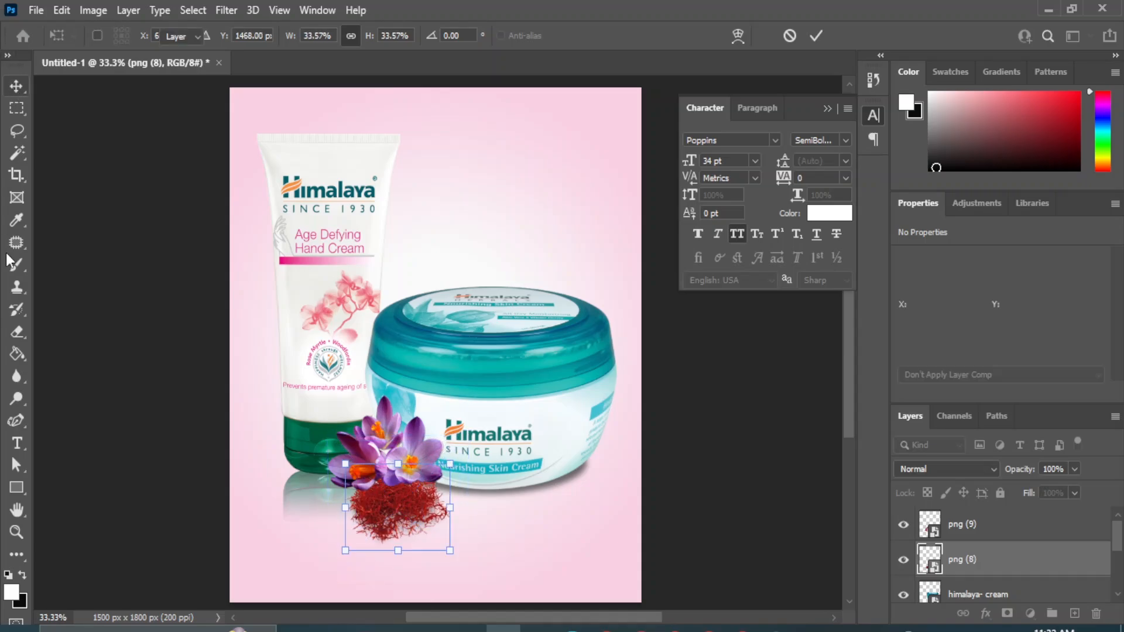
# - Apply a Gaussian Blur with a radius of 2.3 pixels to the saffron layer png (8)
pyautogui.click(225, 10)
pyautogui.moveTo(240, 229)
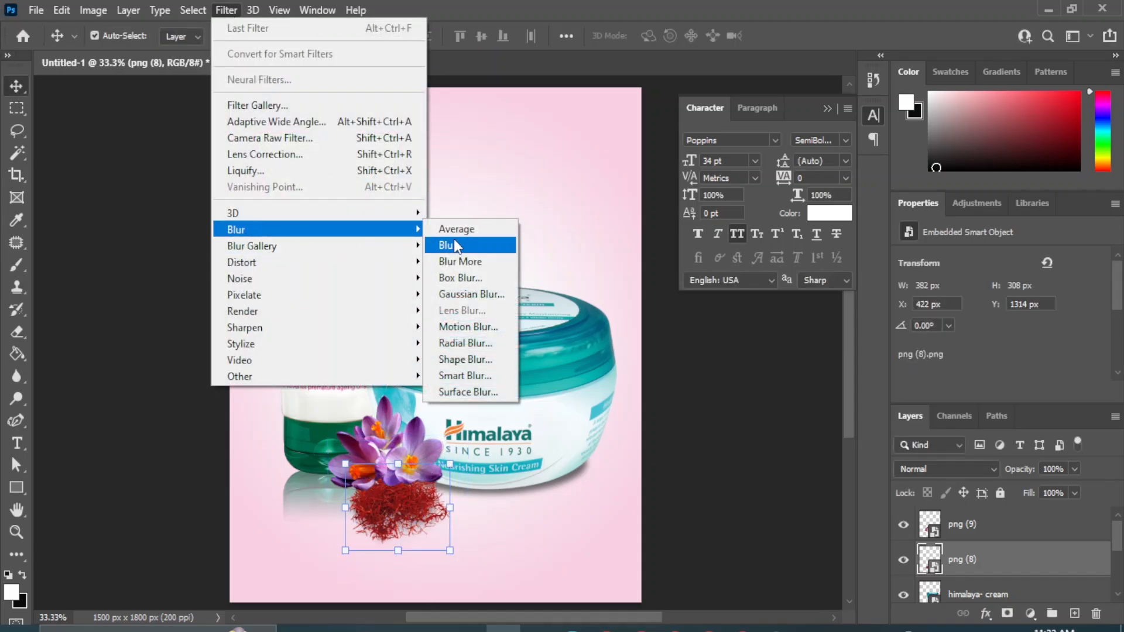
pyautogui.click(479, 291)
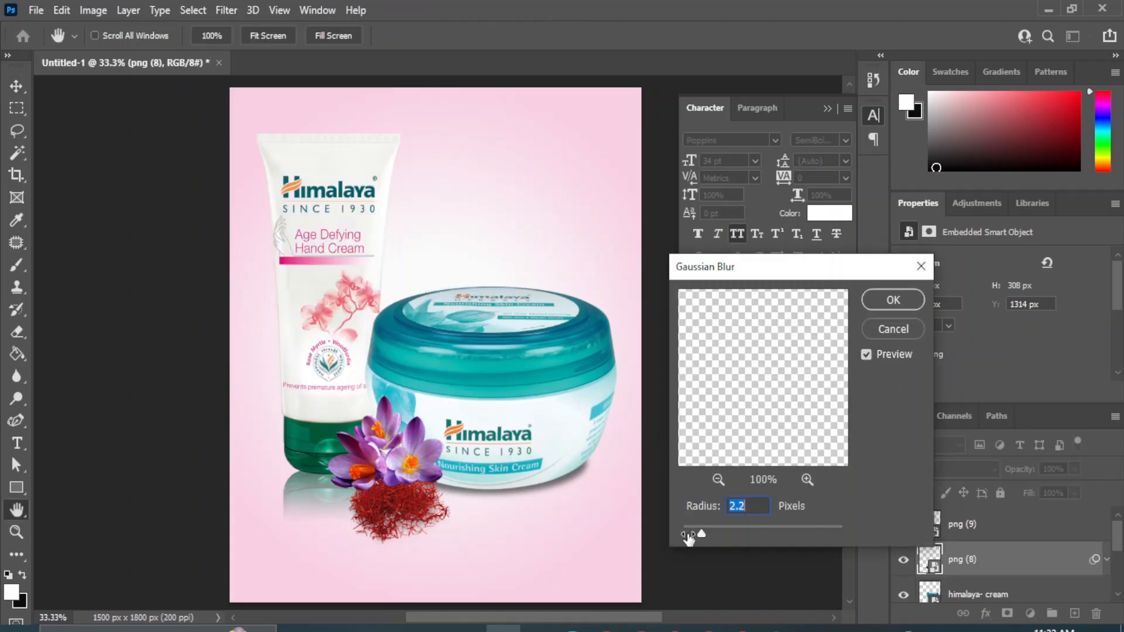
pyautogui.moveTo(698, 536); pyautogui.dragTo(702, 531)
pyautogui.click(896, 300)
pyautogui.click(810, 492)
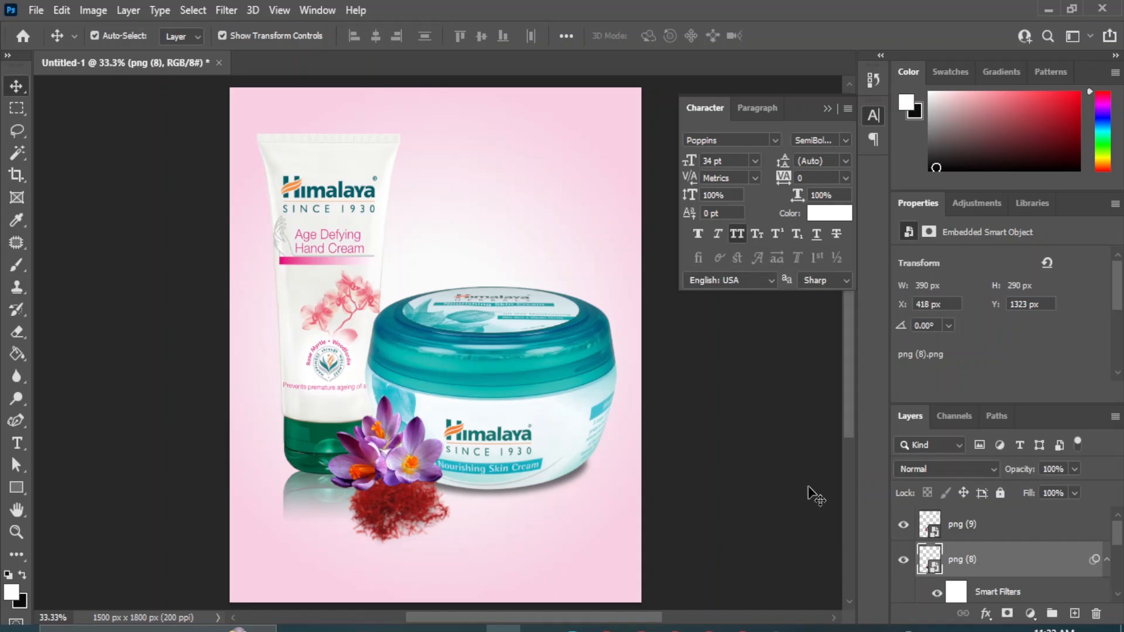
# - Apply a Gaussian Blur with a radius of 2.3 pixels to the crocus layer png (9)
pyautogui.click(388, 420)
pyautogui.click(226, 9)
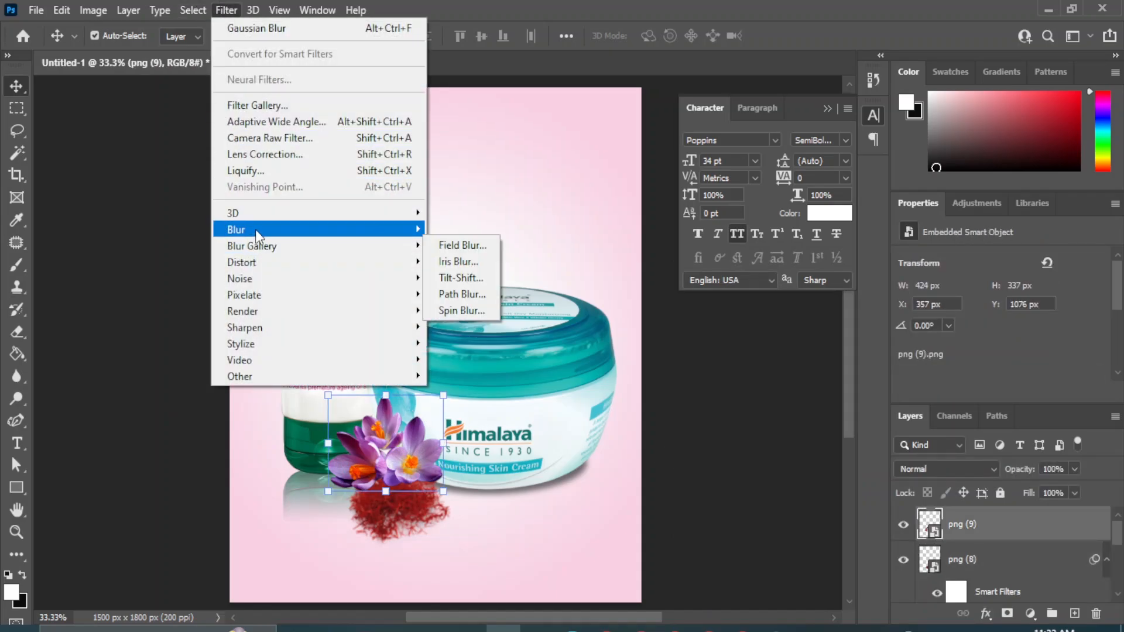
pyautogui.moveTo(258, 227)
pyautogui.click(480, 294)
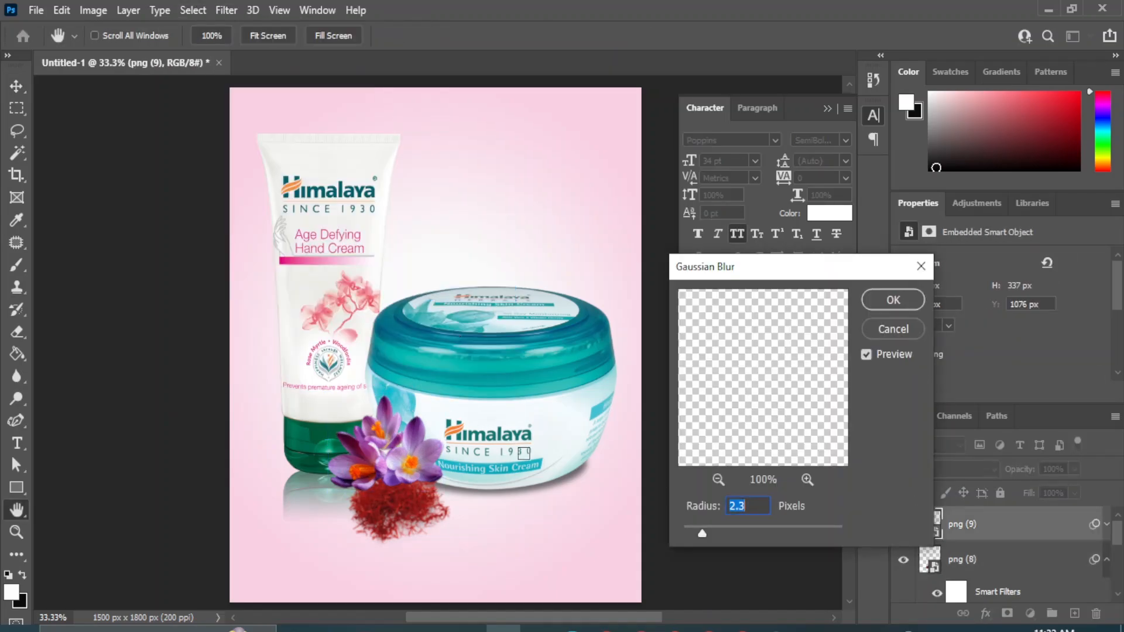
pyautogui.click(892, 300)
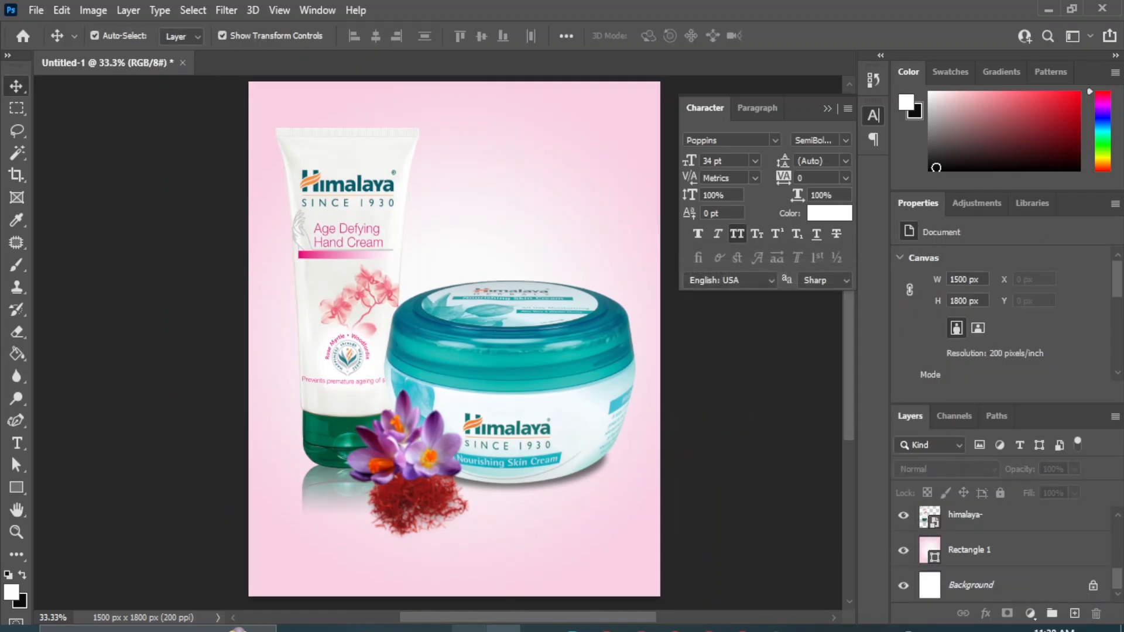
# - Place the aloe vera image png (10) in the poster and scale it to about 36%
pyautogui.click(469, 627)
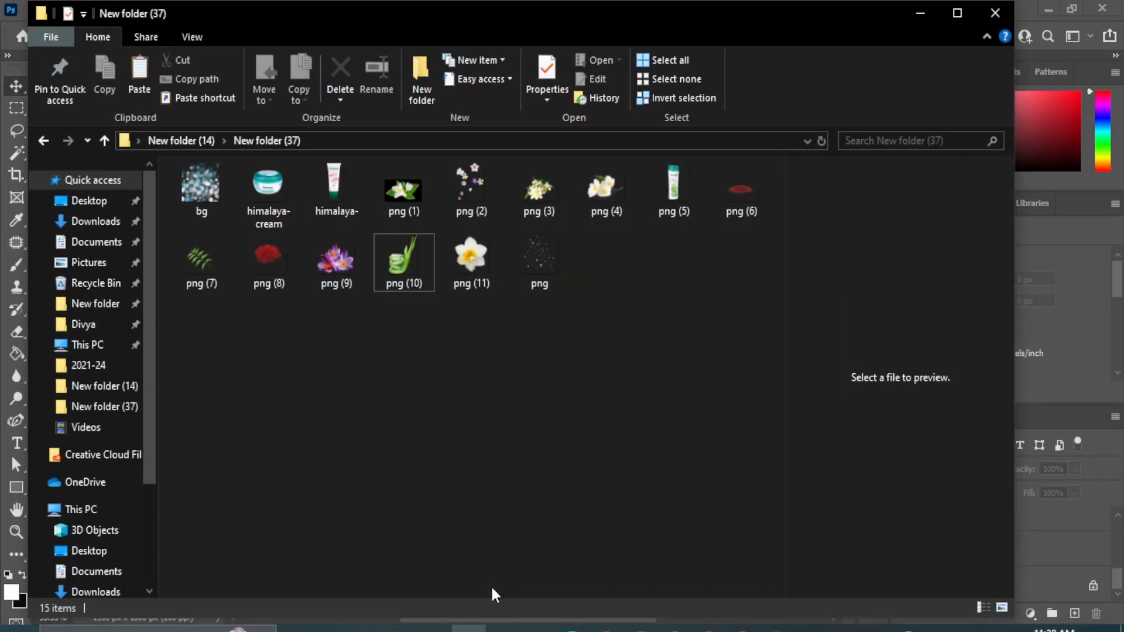
pyautogui.click(419, 278)
pyautogui.moveTo(419, 278)
pyautogui.mouseDown()
pyautogui.moveTo(504, 623)
pyautogui.moveTo(423, 251)
pyautogui.moveTo(424, 279)
pyautogui.mouseUp()
pyautogui.moveTo(264, 596); pyautogui.dragTo(482, 297)
pyautogui.moveTo(547, 260); pyautogui.dragTo(396, 401)
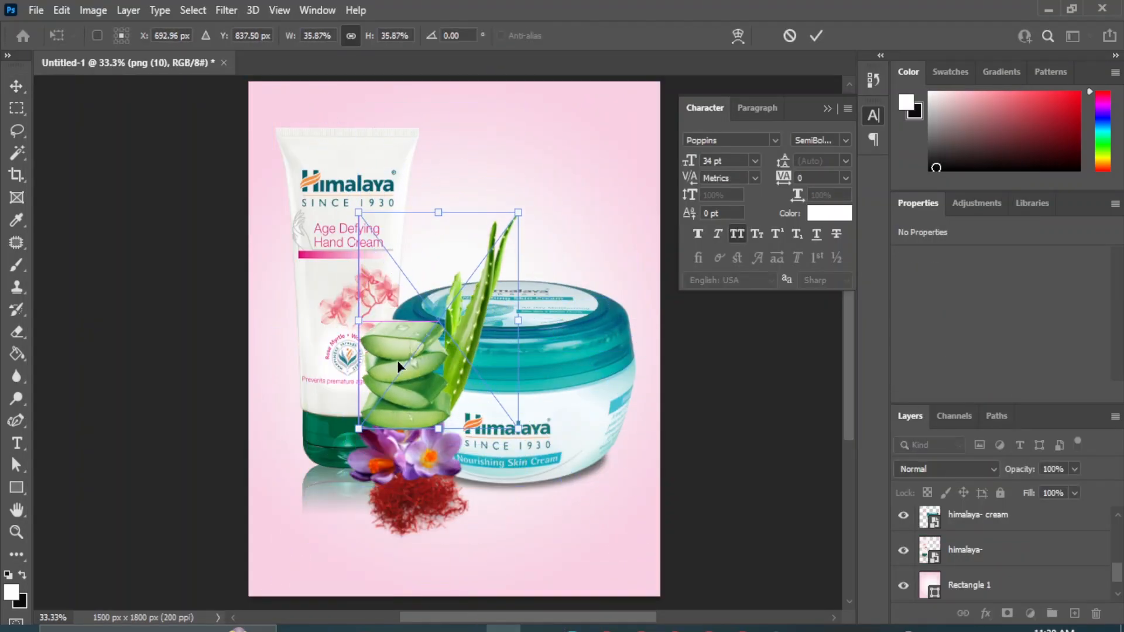
# - Put the aloe vera layer behind both products, directly above Rectangle 1, and position it at X 512 px, Y 78 px
pyautogui.hotkey('ctrl', 'z')
pyautogui.scroll(3, 1007, 541)
pyautogui.moveTo(1008, 532); pyautogui.dragTo(965, 535)
pyautogui.hotkey('shift', 'Right')
pyautogui.hotkey('shift', 'Right')
pyautogui.hotkey('shift', 'Right')
pyautogui.hotkey('shift', 'Right')
pyautogui.hotkey('shift', 'Right')
pyautogui.hotkey('shift', 'Right')
pyautogui.hotkey('shift', 'Right')
pyautogui.hotkey('shift', 'Right')
pyautogui.hotkey('shift', 'Right')
pyautogui.hotkey('shift', 'Right')
pyautogui.hotkey('shift', 'Right')
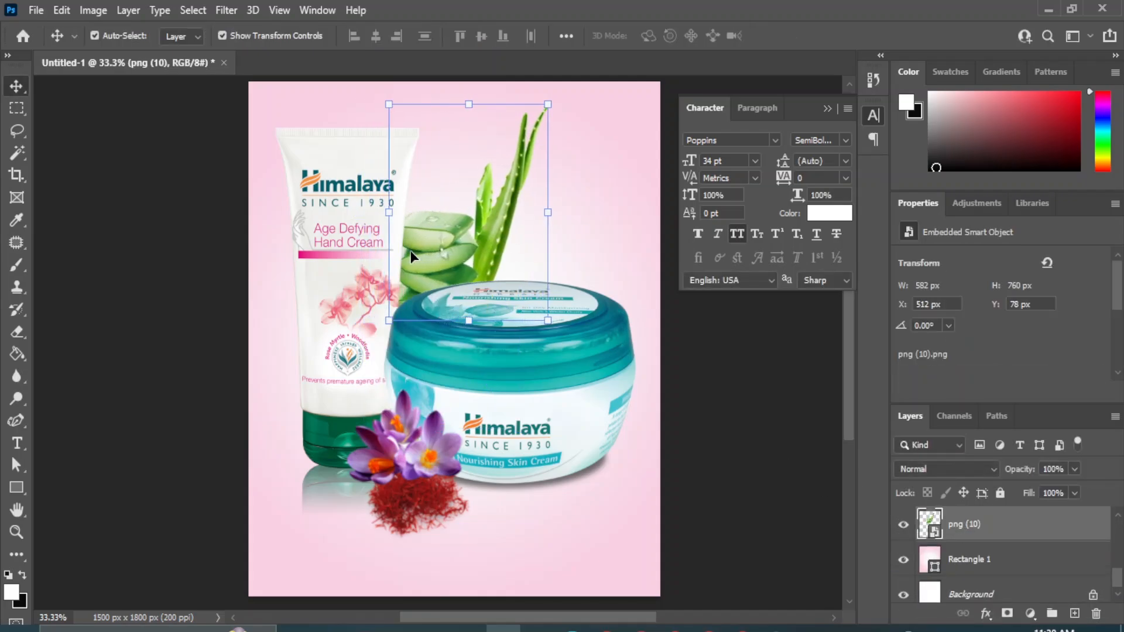
# - Scale the aloe vera down to about 25% and nudge it 10 px lower behind the jar
pyautogui.moveTo(549, 105); pyautogui.dragTo(501, 154)
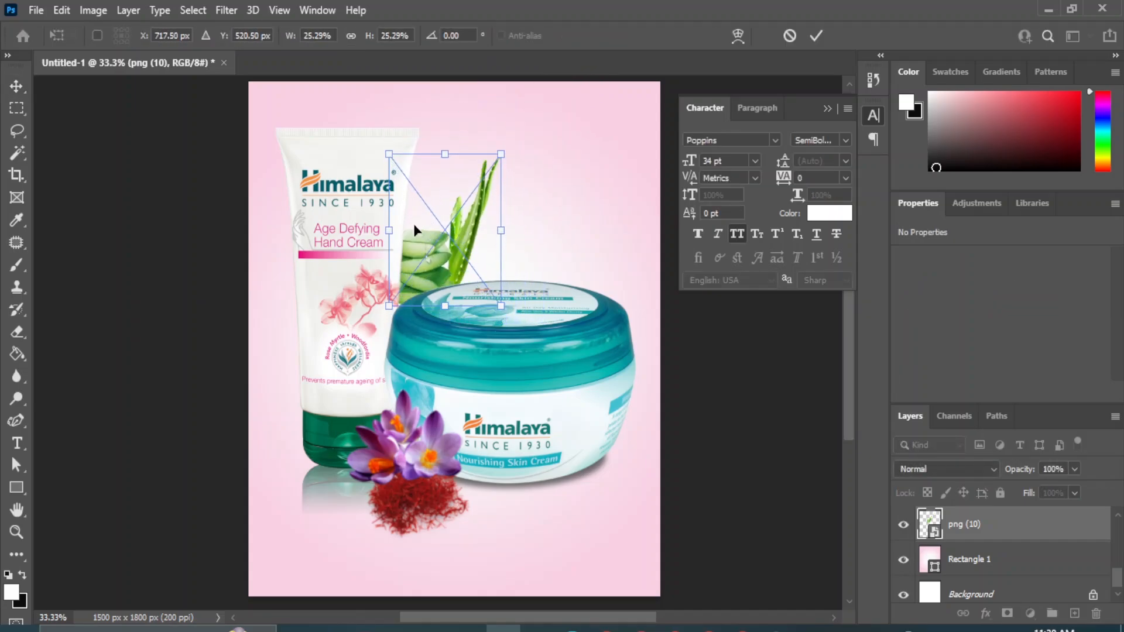
pyautogui.hotkey('shift', 'Down')
pyautogui.press('Return')
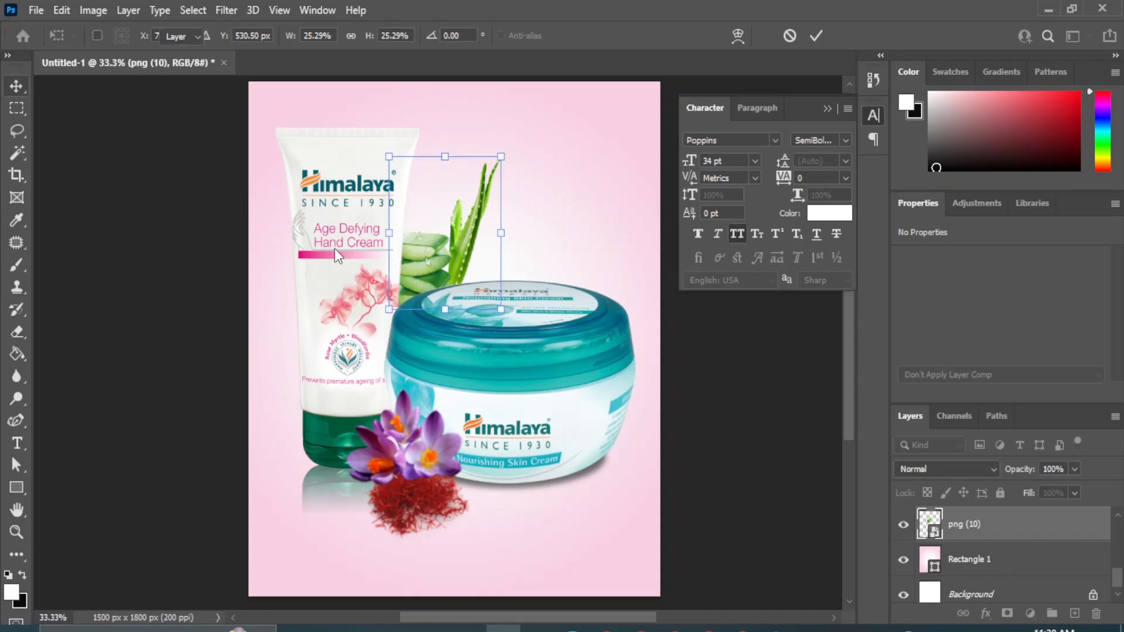
# - Apply a Gaussian Blur with a radius of 1.9 pixels to the aloe vera layer png (10)
pyautogui.click(228, 10)
pyautogui.moveTo(240, 229)
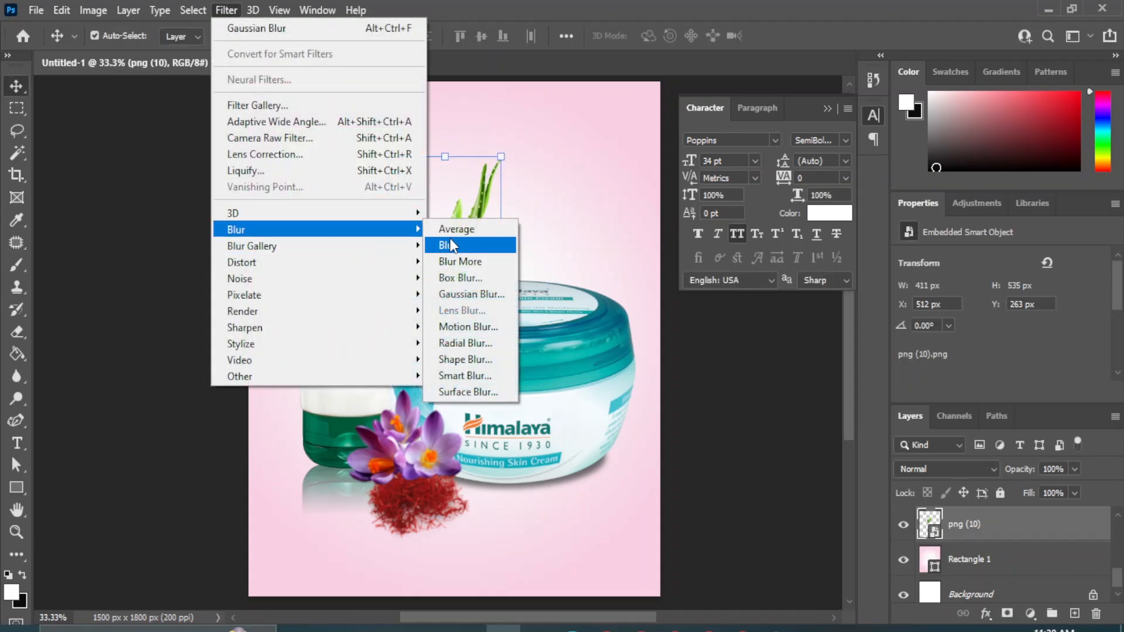
pyautogui.click(436, 294)
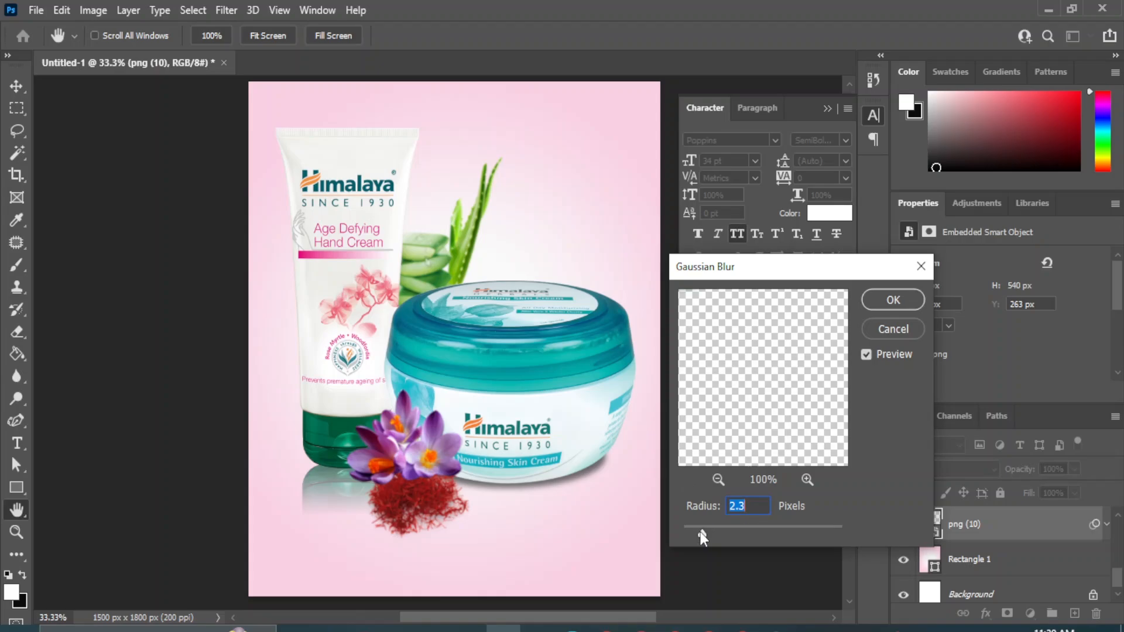
pyautogui.moveTo(701, 533); pyautogui.dragTo(697, 533)
pyautogui.click(887, 301)
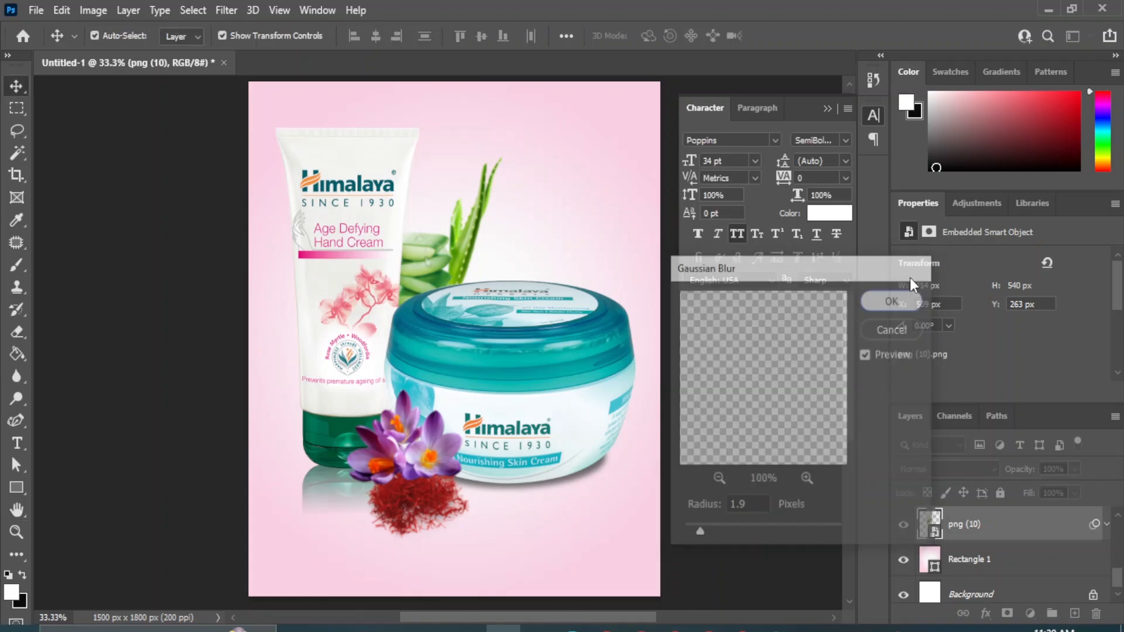
# - Add the horizontal text "SKIN CARE" in the empty area above the cream jar
pyautogui.click(16, 443)
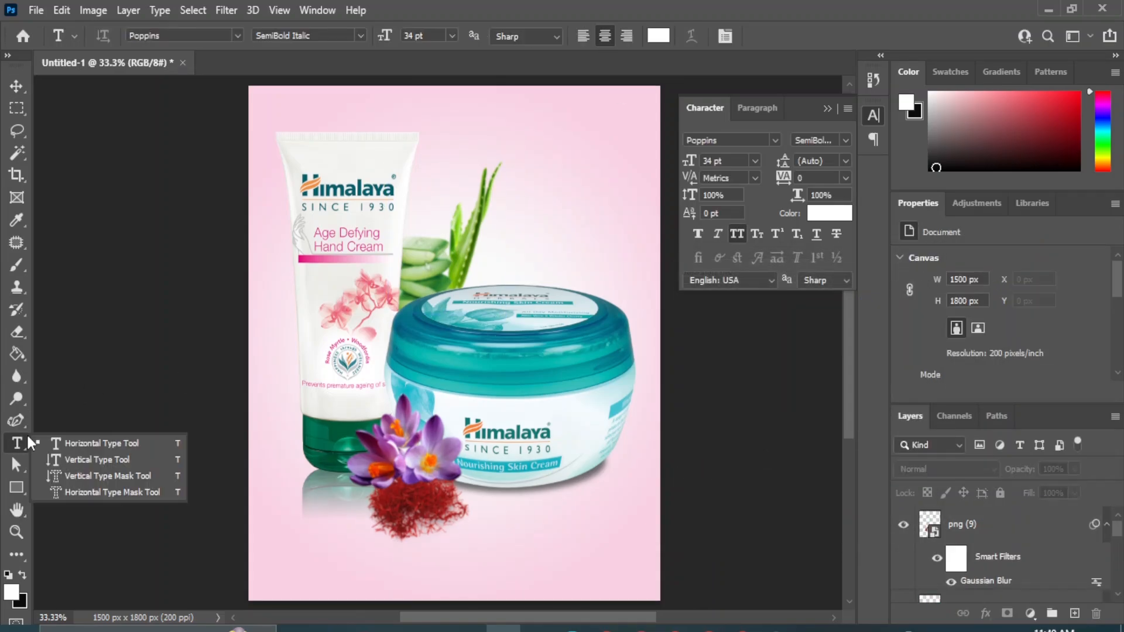
pyautogui.click(87, 460)
pyautogui.click(567, 193)
pyautogui.write('SKIN CARE')
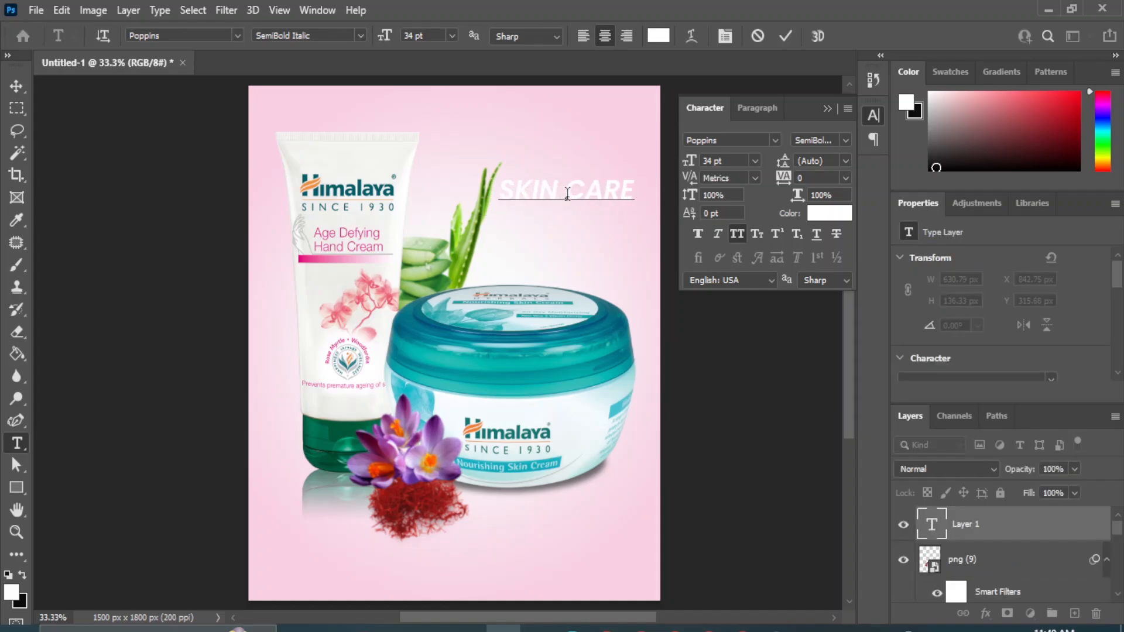
# - Set the SKIN CARE text to Poppins Medium Italic and colour it purple, sampled from the crocus petals
pyautogui.click(16, 86)
pyautogui.click(845, 140)
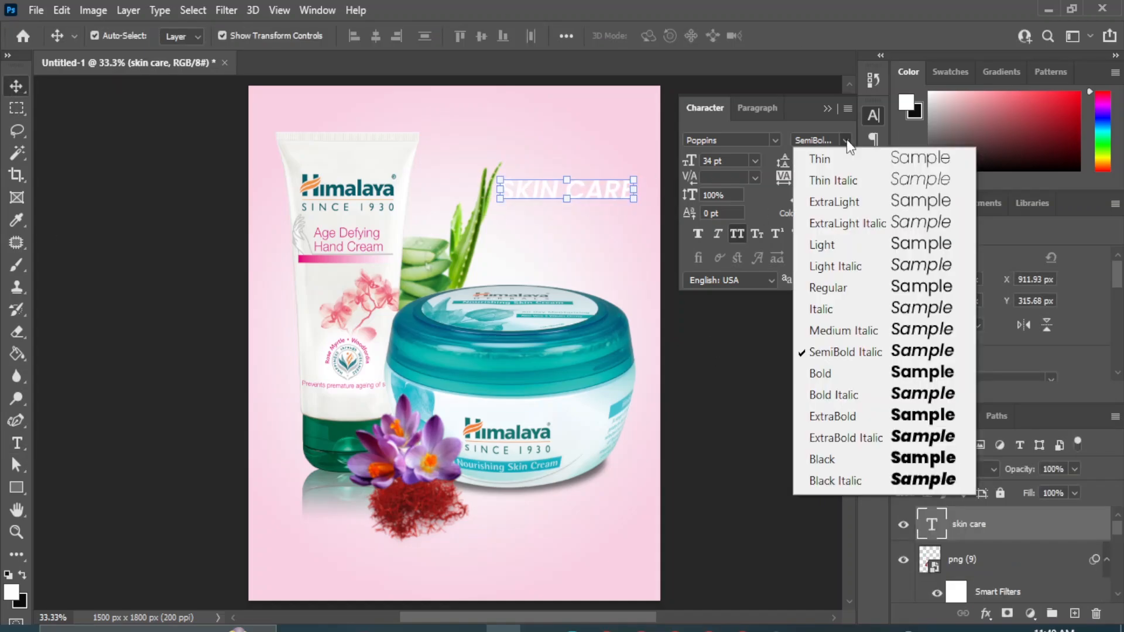
pyautogui.click(844, 331)
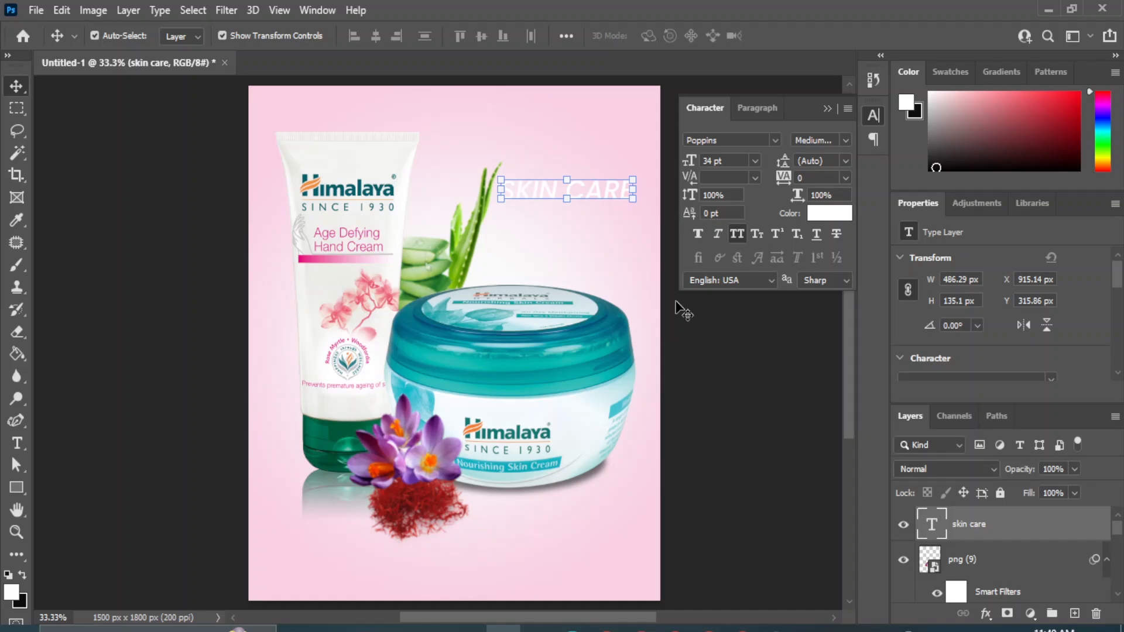
pyautogui.click(829, 213)
pyautogui.click(369, 435)
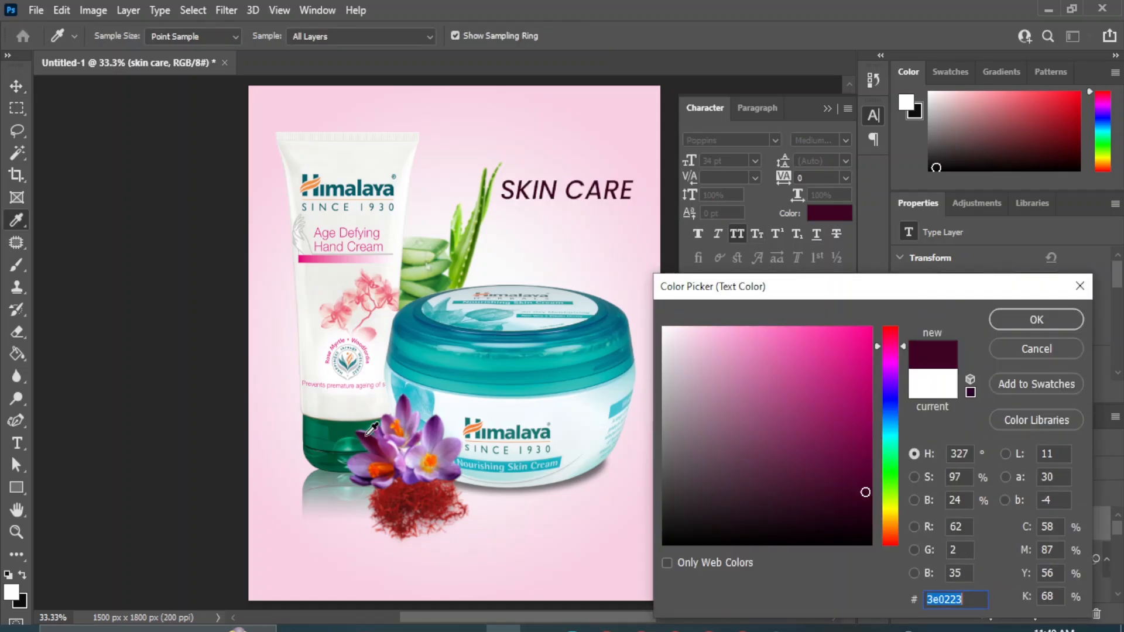
pyautogui.click(410, 403)
pyautogui.click(1036, 319)
# - Duplicate the SKIN CARE text, place the copy just below it, and change its wording to "HIMALAYA"
pyautogui.hotkey('ctrl', 'j')
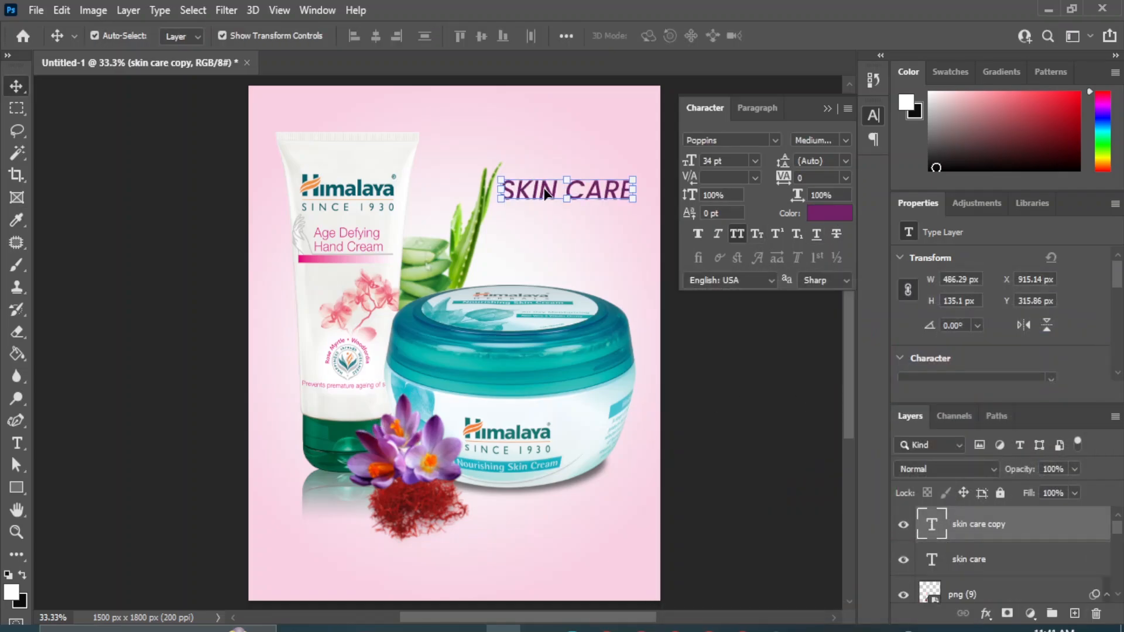
pyautogui.moveTo(544, 193); pyautogui.dragTo(648, 225)
pyautogui.press('t')
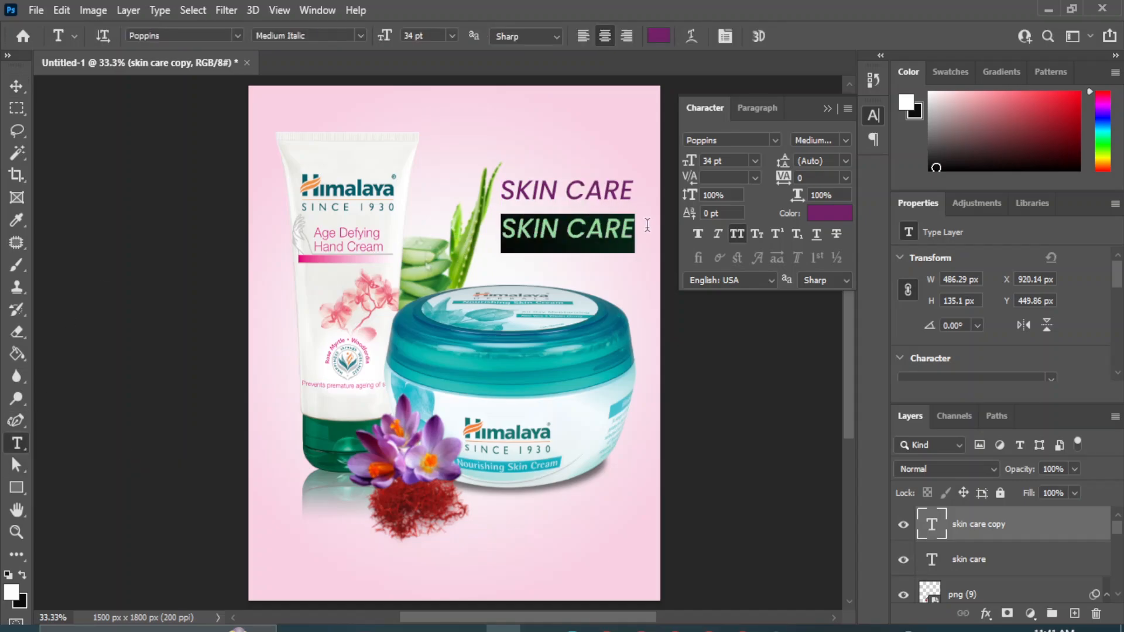
pyautogui.write('HIMALAYA')
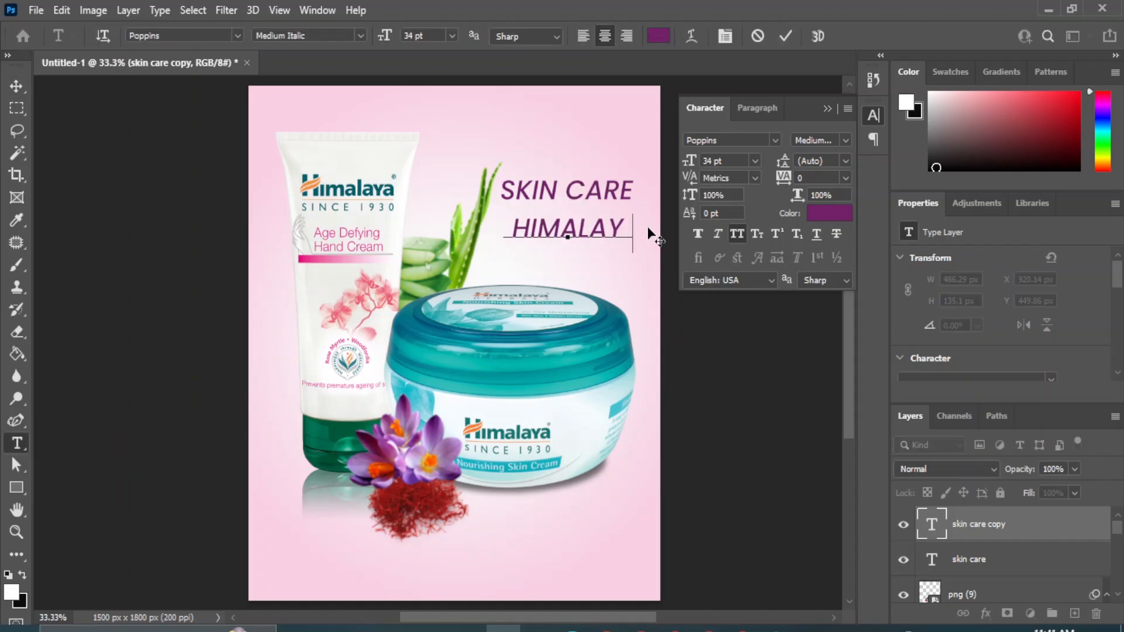
# - Set the HIMALAYA text to ExtraBold and move it directly above the SKIN CARE line
pyautogui.click(17, 86)
pyautogui.click(846, 139)
pyautogui.click(866, 416)
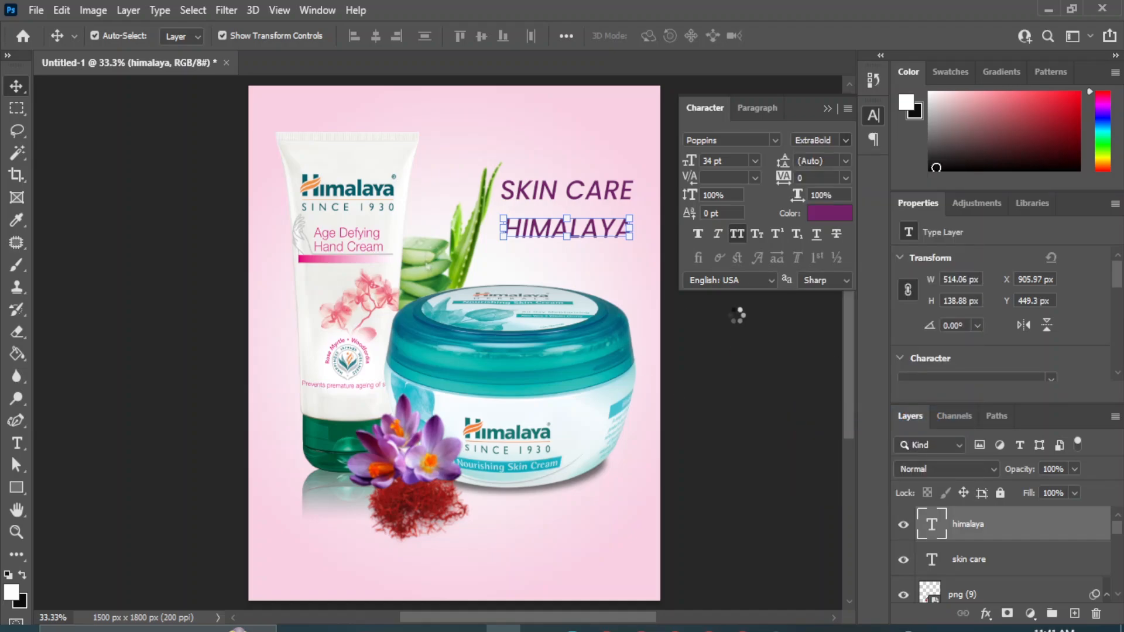
pyautogui.moveTo(553, 234); pyautogui.dragTo(567, 183)
pyautogui.press('Down')
pyautogui.press('Down')
pyautogui.press('Down')
pyautogui.press('Down')
pyautogui.press('Down')
pyautogui.click(723, 375)
# - Reduce the SKIN CARE text to 24 pt and align its right edge with the HIMALAYA text
pyautogui.click(755, 161)
pyautogui.click(727, 313)
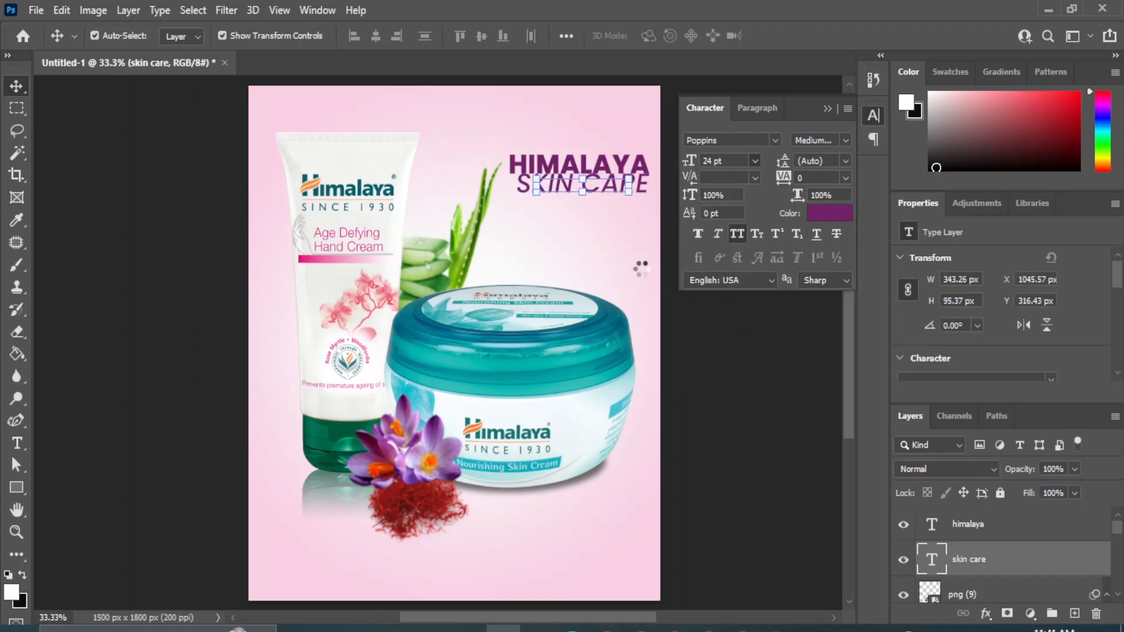
pyautogui.keyDown('shift'); pyautogui.click(964, 527); pyautogui.keyUp('shift')
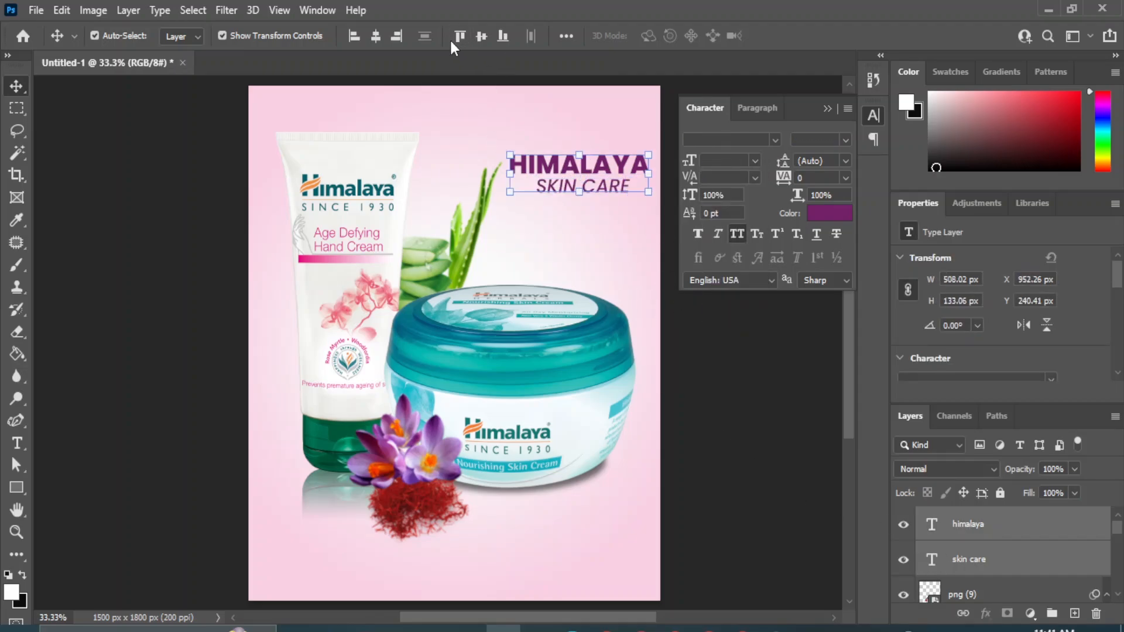
pyautogui.click(753, 422)
# - Duplicate the SKIN CARE text layer and move the copy straight down 80 px
pyautogui.click(585, 186)
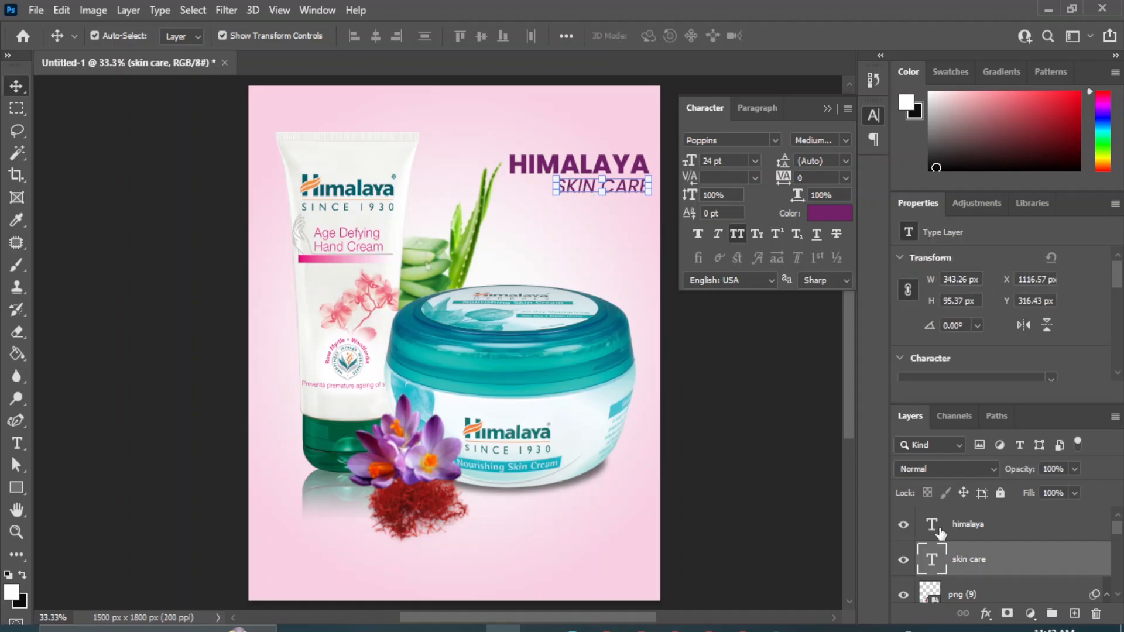
pyautogui.moveTo(972, 559); pyautogui.dragTo(1074, 615)
pyautogui.hotkey('shift', 'Down')
pyautogui.hotkey('shift', 'Down')
pyautogui.hotkey('shift', 'Down')
pyautogui.hotkey('shift', 'Down')
pyautogui.hotkey('shift', 'Down')
pyautogui.hotkey('shift', 'Down')
pyautogui.hotkey('shift', 'Down')
pyautogui.hotkey('shift', 'Down')
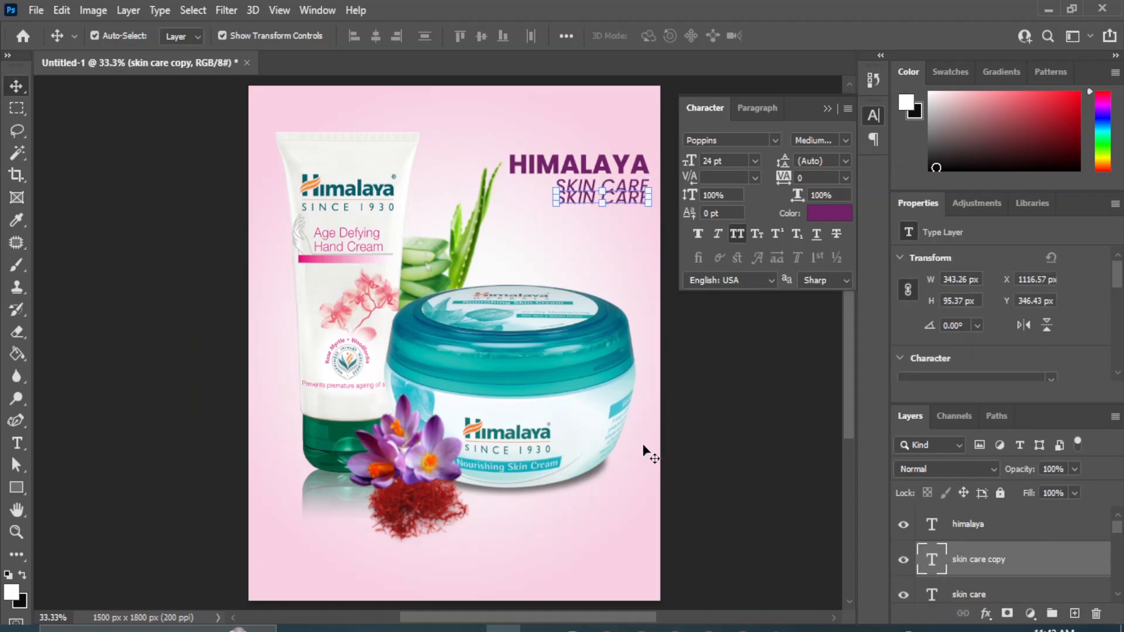
# - Replace the wording of the duplicated line with "CREAM" and set its style to ExtraBold Italic
pyautogui.click(17, 443)
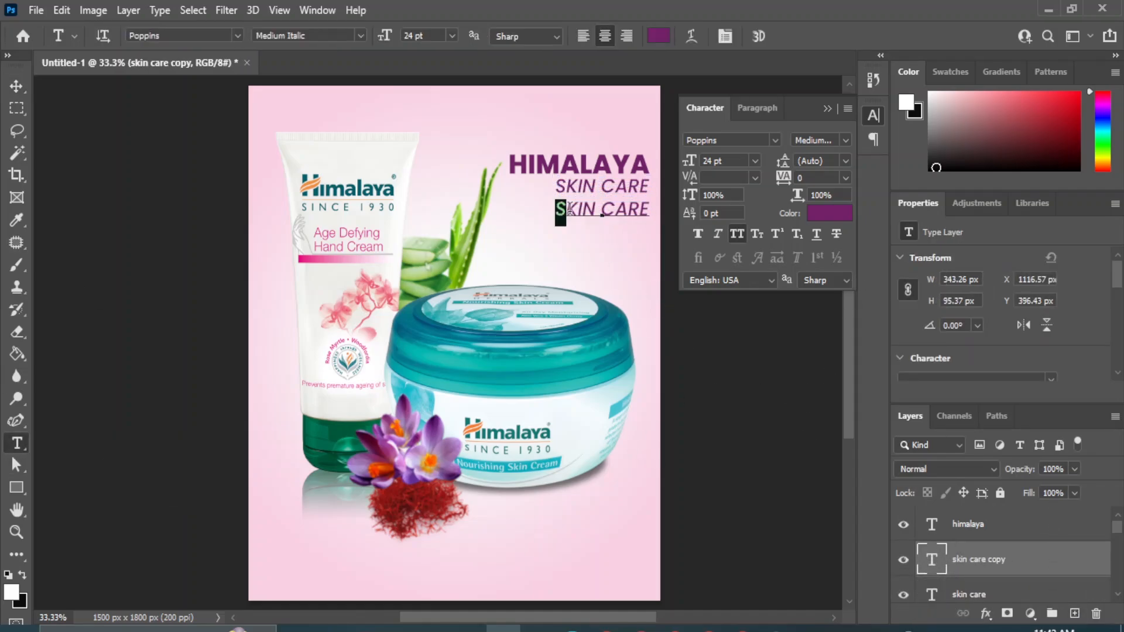
pyautogui.moveTo(568, 208); pyautogui.dragTo(649, 209)
pyautogui.write('CREAM')
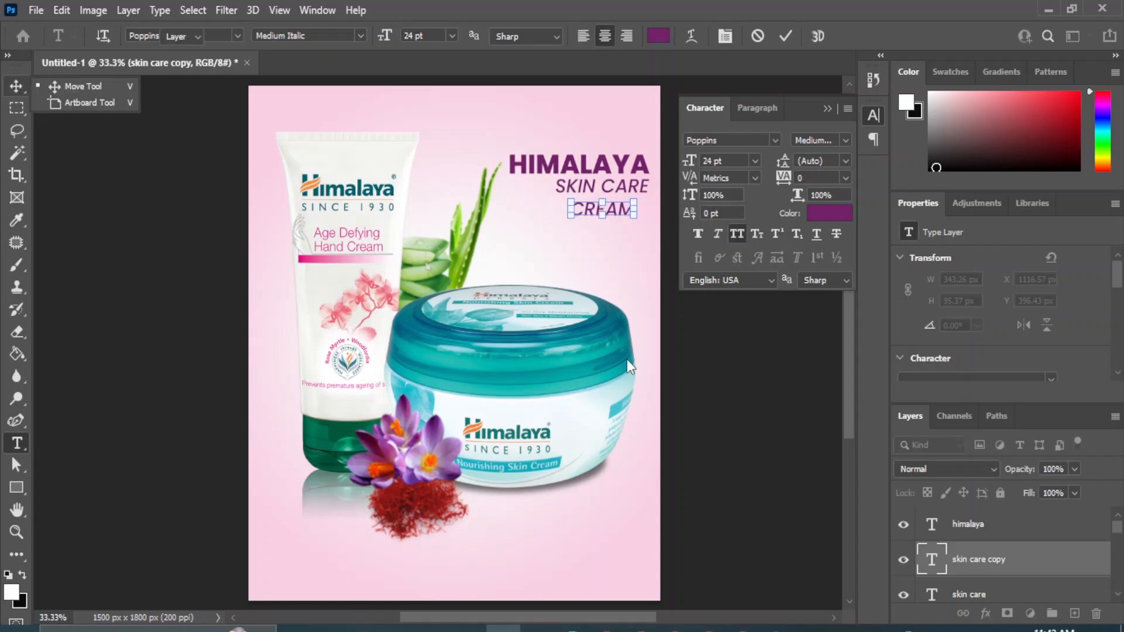
pyautogui.click(845, 140)
pyautogui.click(849, 444)
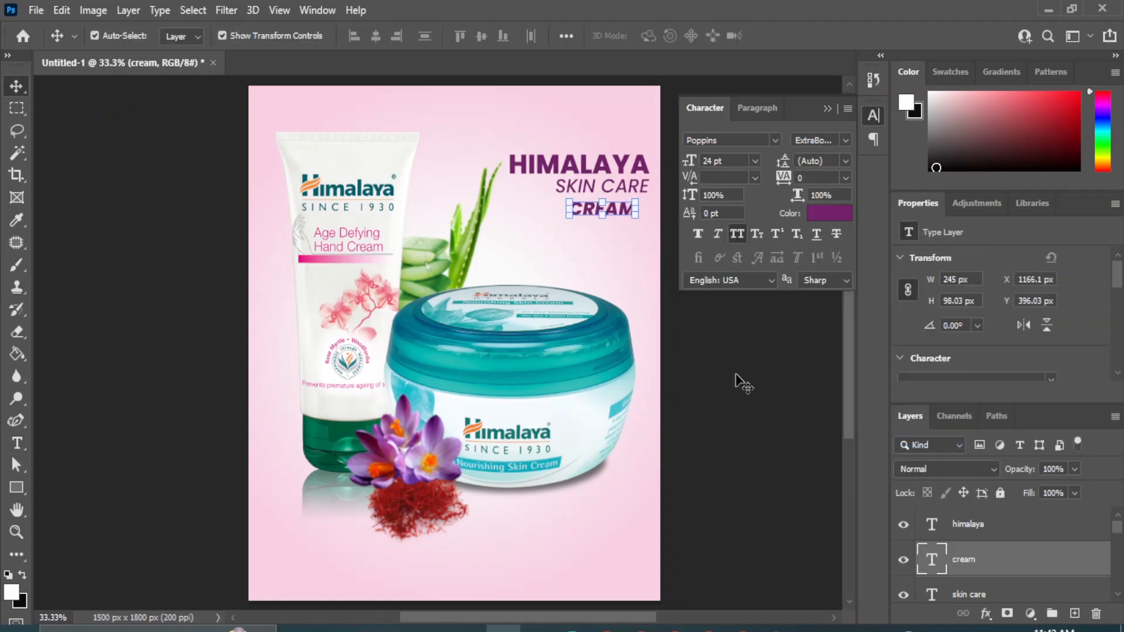
pyautogui.click(733, 379)
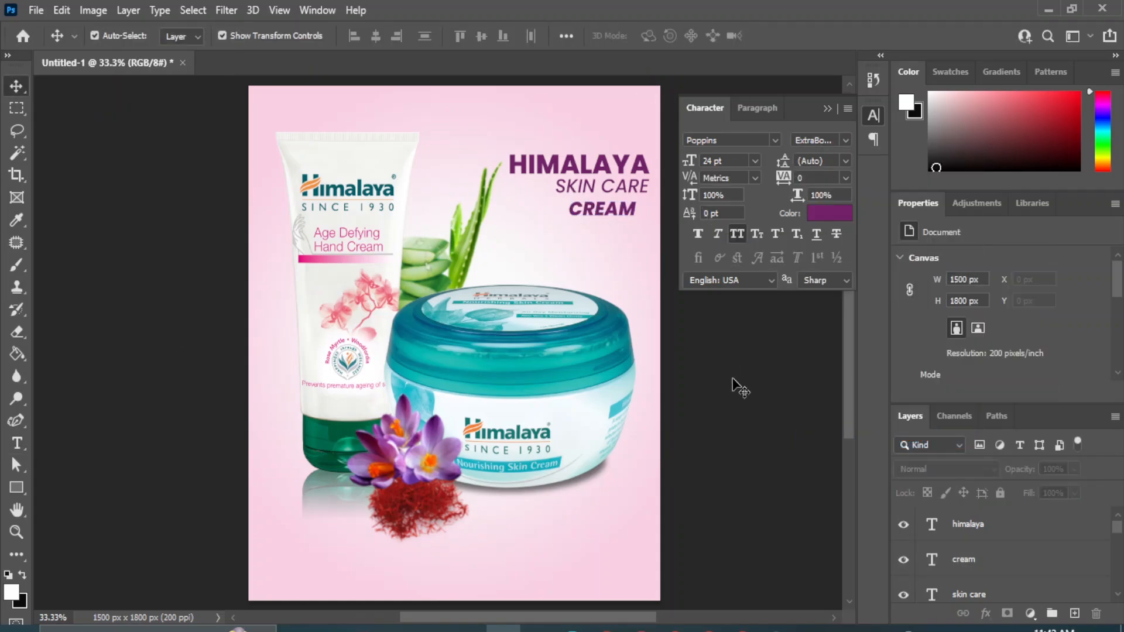
# - Draw a 366 × 120 px rectangle over the CREAM text and fill it with the purple sampled from the HIMALAYA title
pyautogui.click(17, 488)
pyautogui.moveTo(545, 197); pyautogui.dragTo(645, 230)
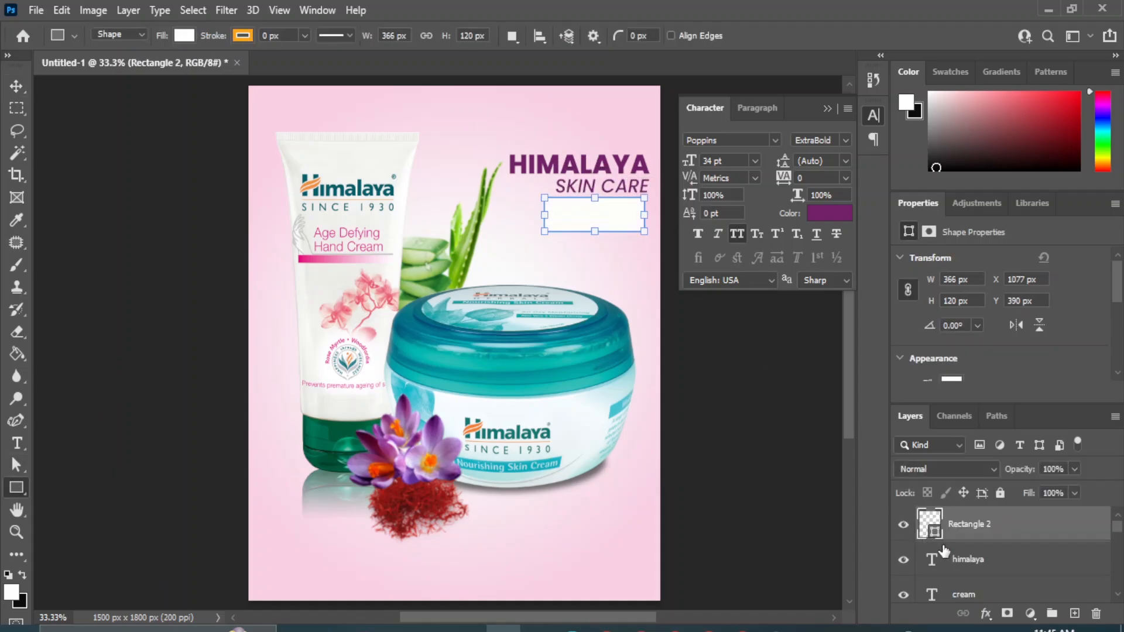
pyautogui.doubleClick(929, 525)
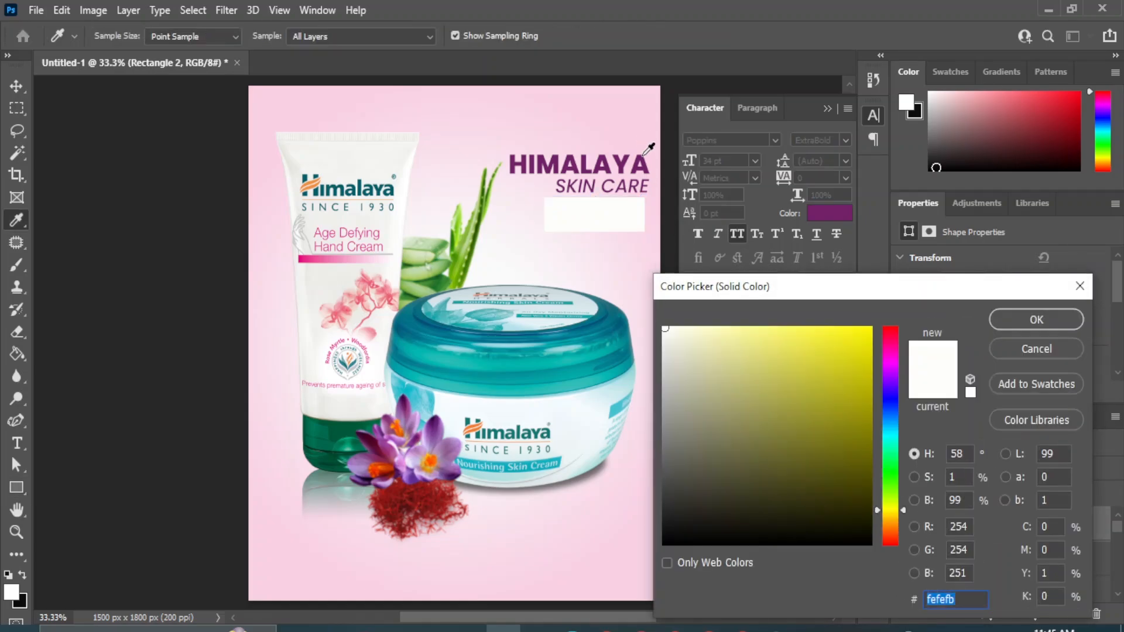
pyautogui.click(645, 156)
pyautogui.click(1036, 320)
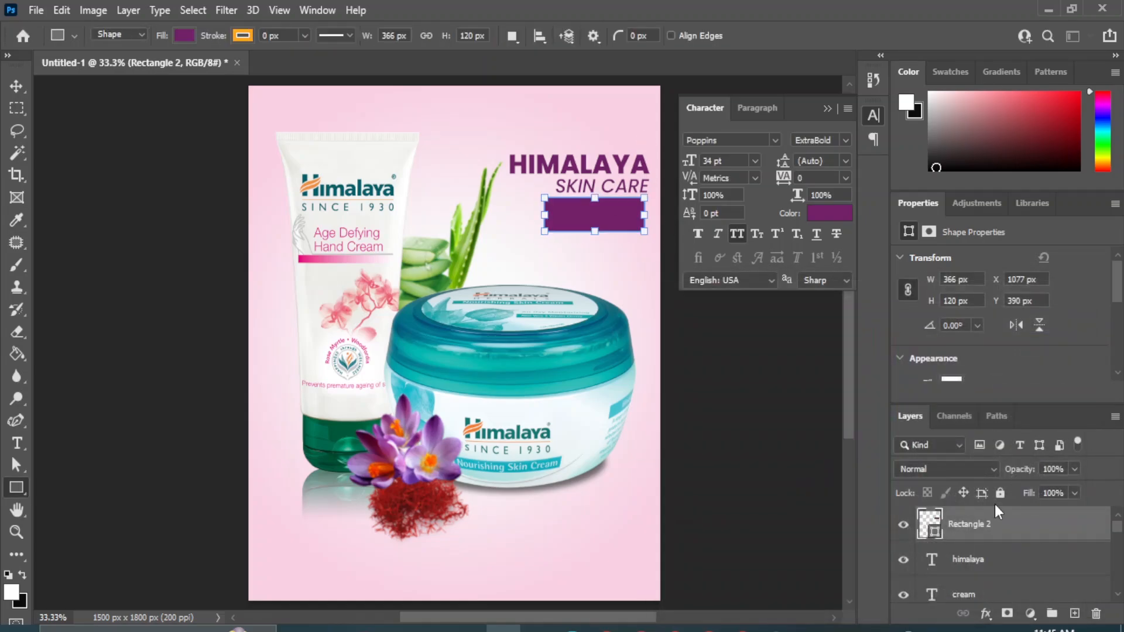
# - Move the purple rectangle beneath the CREAM text layer and recolor the CREAM text near-white
pyautogui.moveTo(989, 531); pyautogui.dragTo(966, 594)
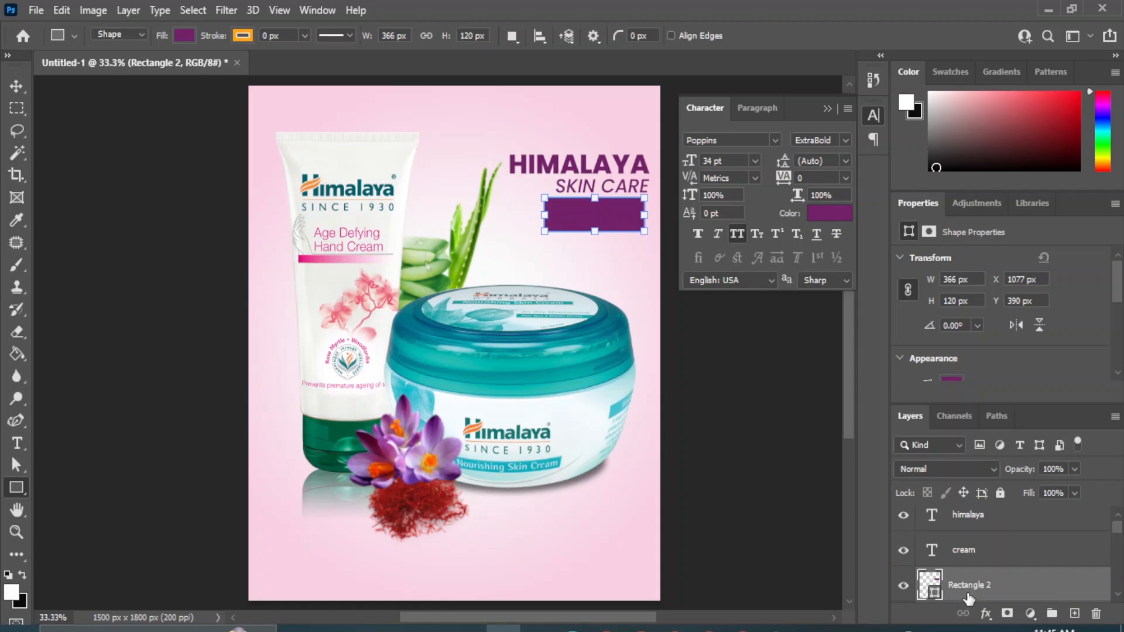
pyautogui.click(964, 553)
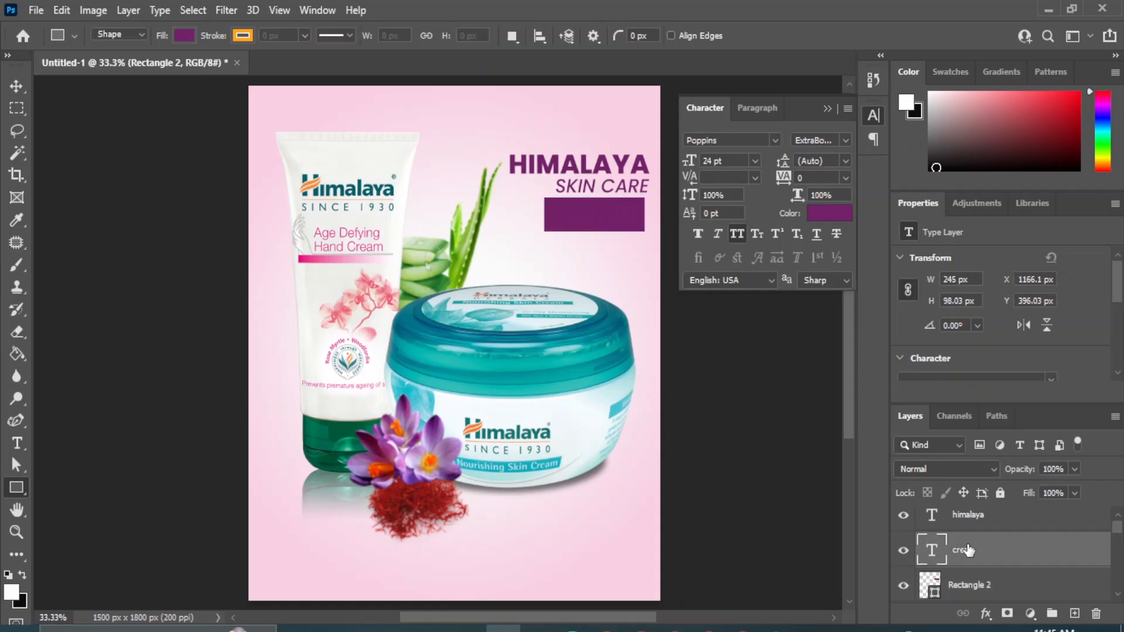
pyautogui.click(829, 214)
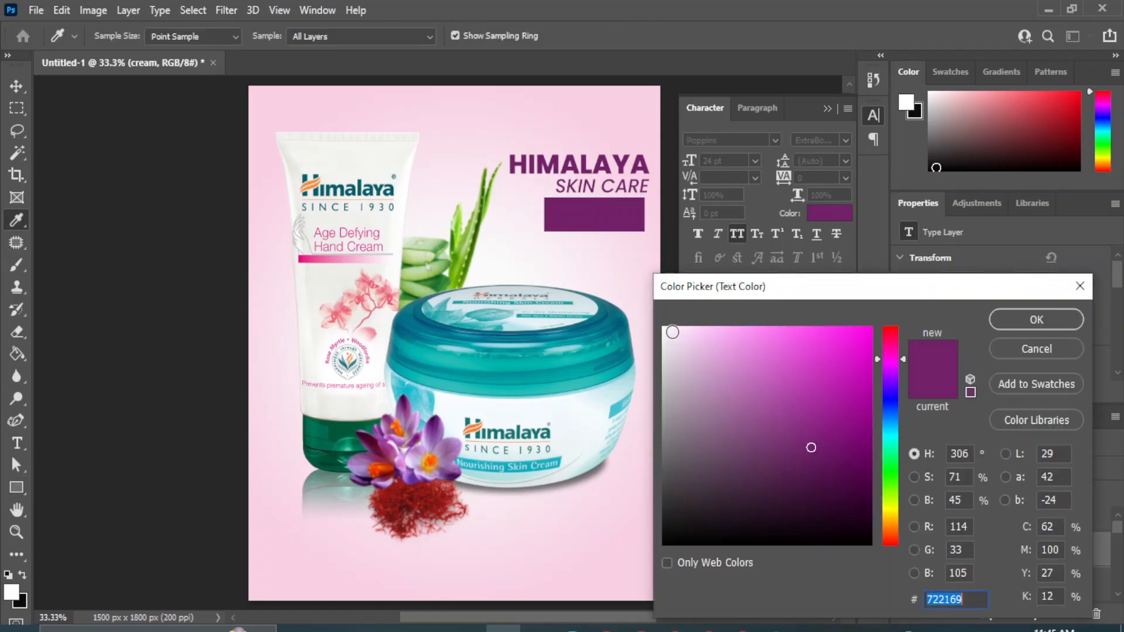
pyautogui.click(649, 337)
pyautogui.click(1036, 319)
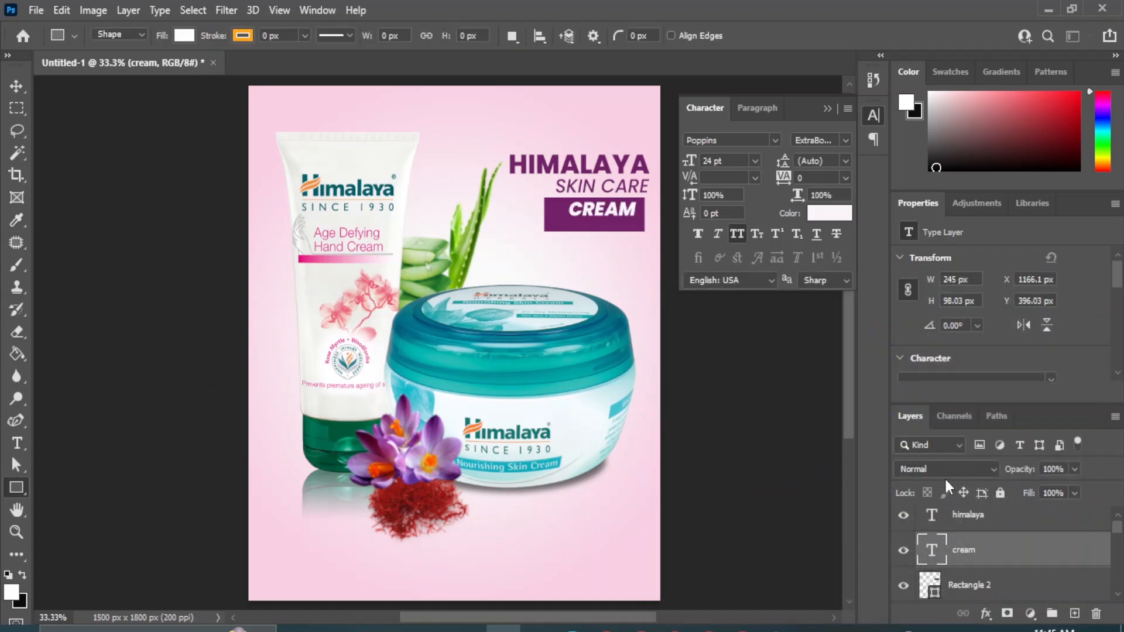
# - Center the CREAM text on the purple rectangle and set its size to 30 pt
pyautogui.click(970, 584)
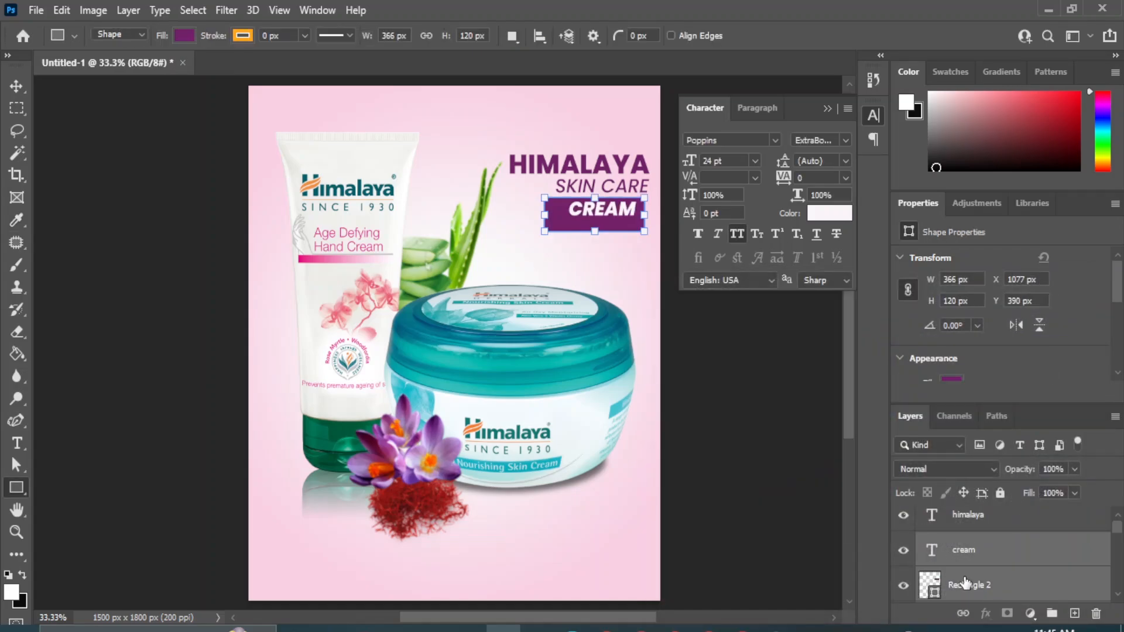
pyautogui.press('v')
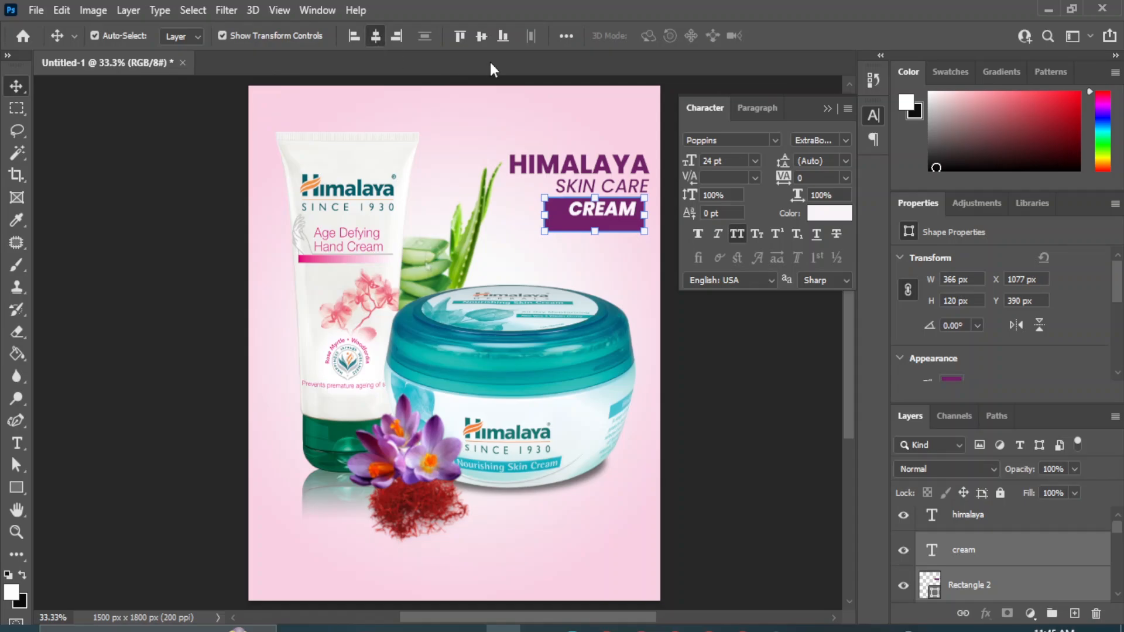
pyautogui.doubleClick(592, 217)
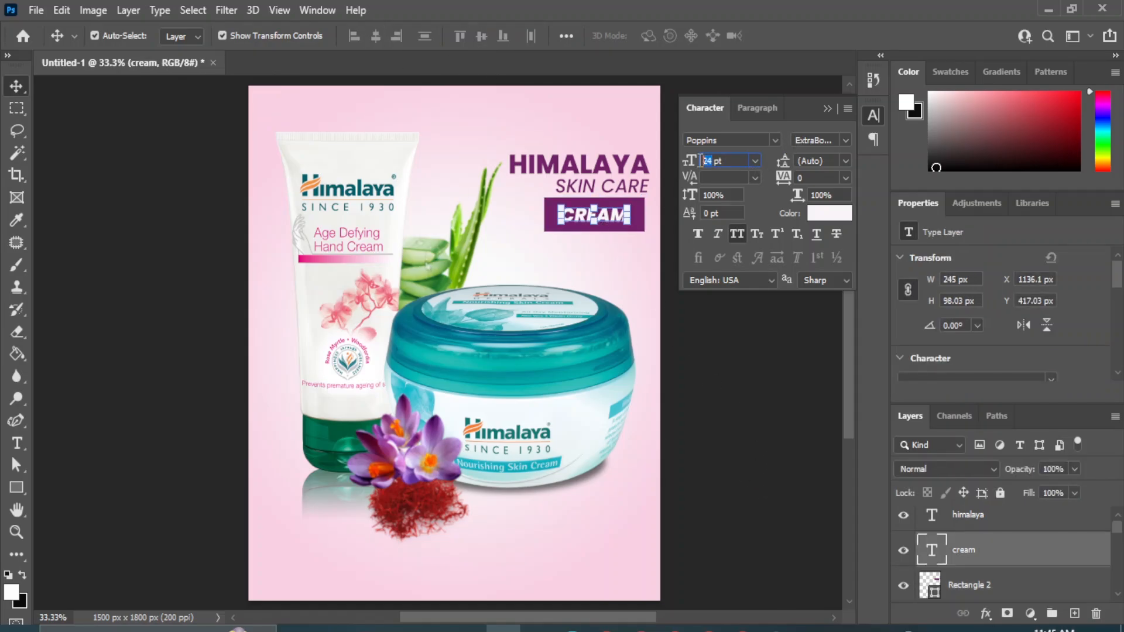
pyautogui.press('Return')
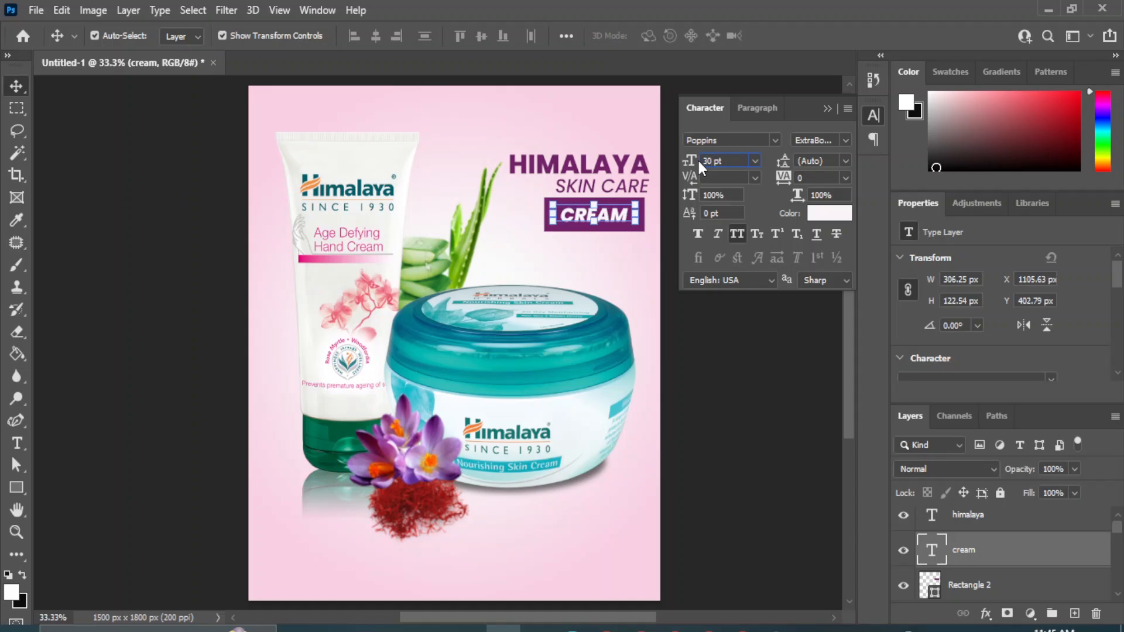
pyautogui.click(761, 459)
# - Align the purple rectangle's right edge with the HIMALAYA and SKIN CARE lines and center CREAM inside it again
pyautogui.click(967, 559)
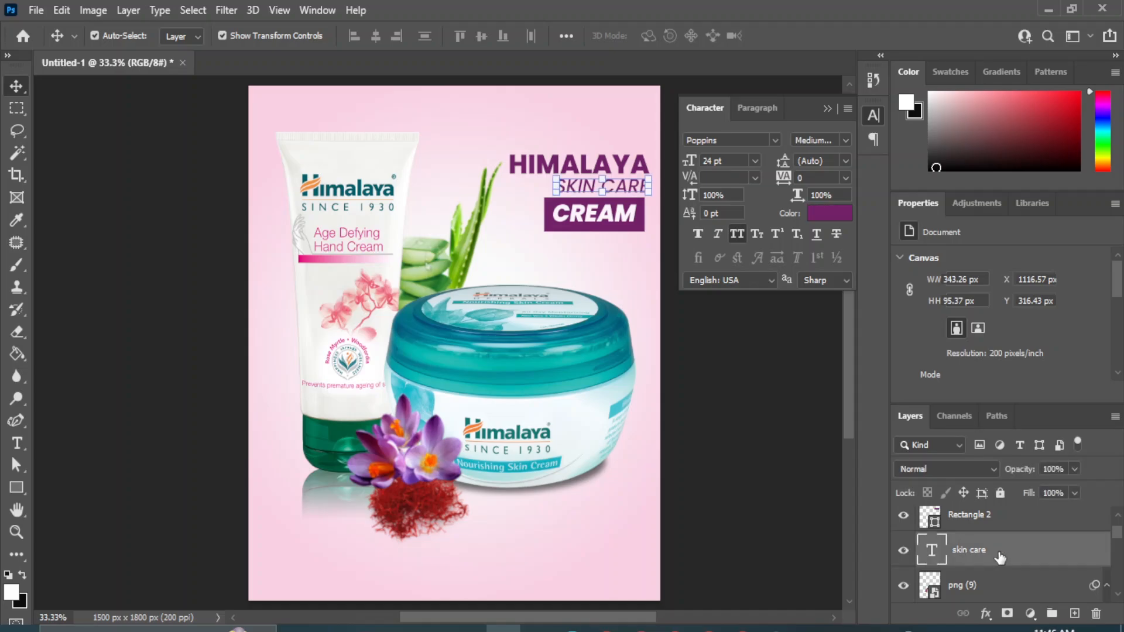
pyautogui.scroll(2, 967, 550)
pyautogui.keyDown('shift'); pyautogui.click(967, 524); pyautogui.keyUp('shift')
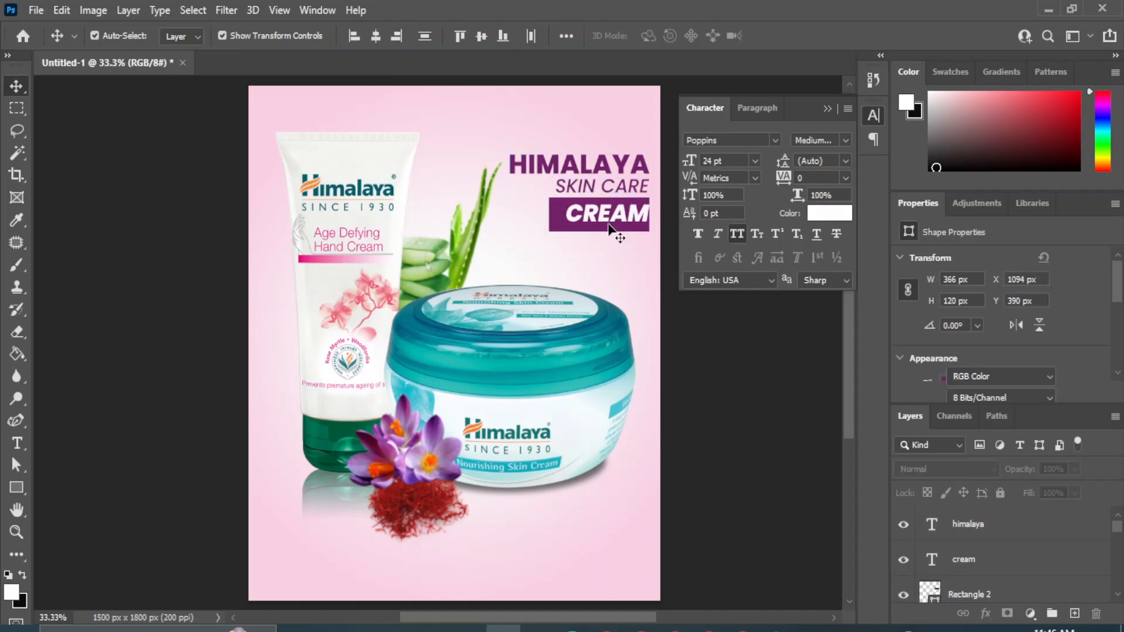
pyautogui.click(966, 559)
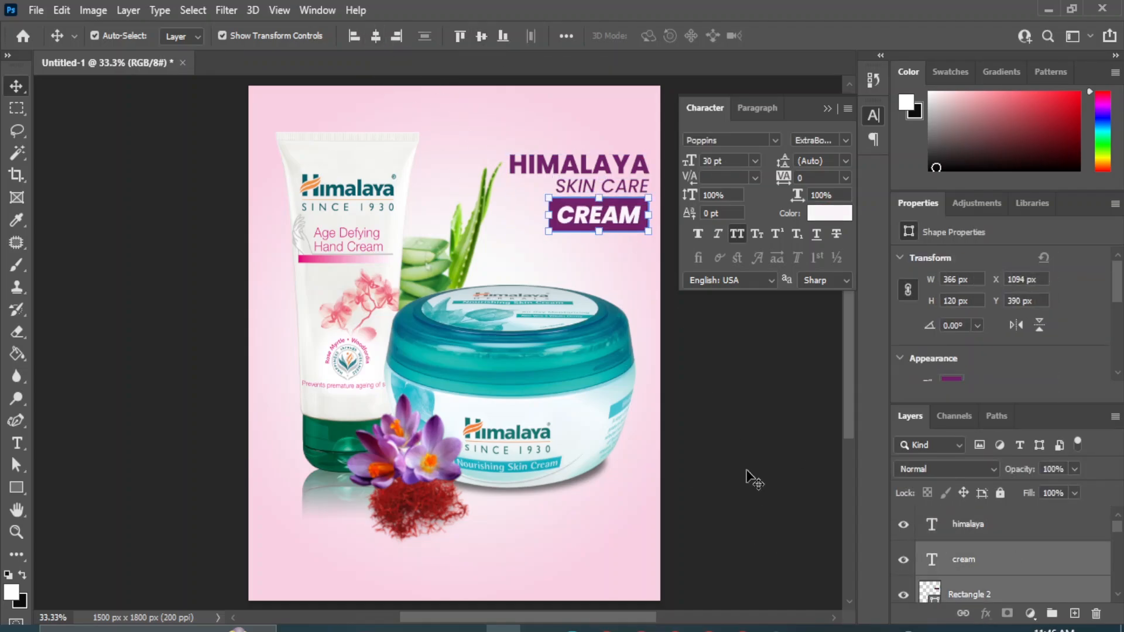
pyautogui.click(755, 480)
# - Add the text "order now" at 16 pt and place it near the poster's lower-right corner
pyautogui.click(18, 443)
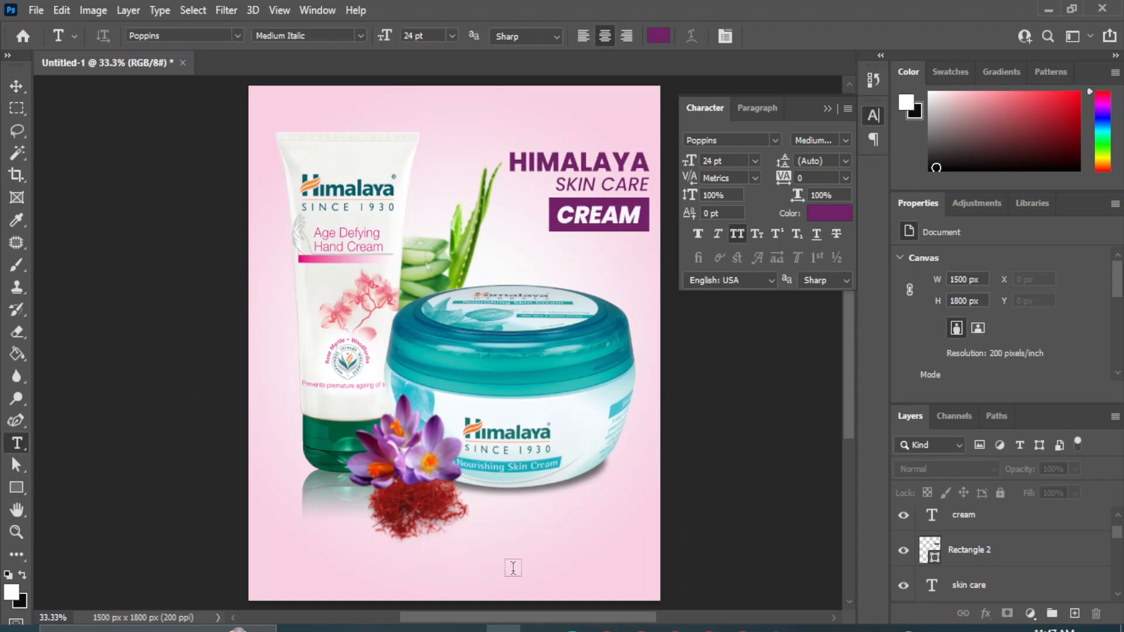
pyautogui.click(488, 551)
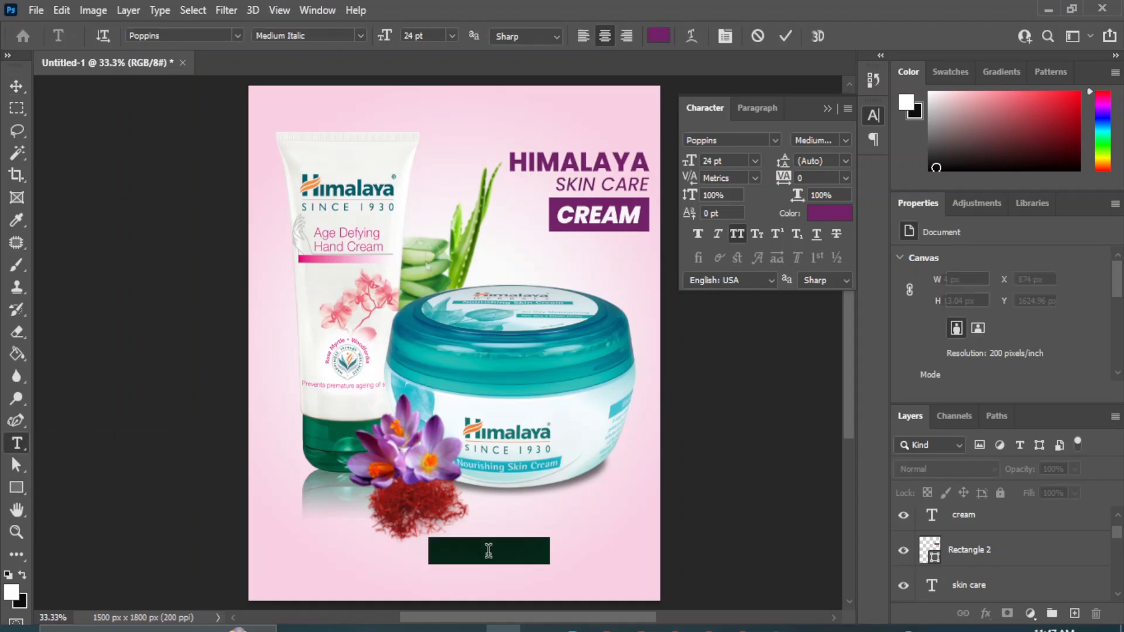
pyautogui.click(16, 86)
pyautogui.click(755, 160)
pyautogui.click(726, 292)
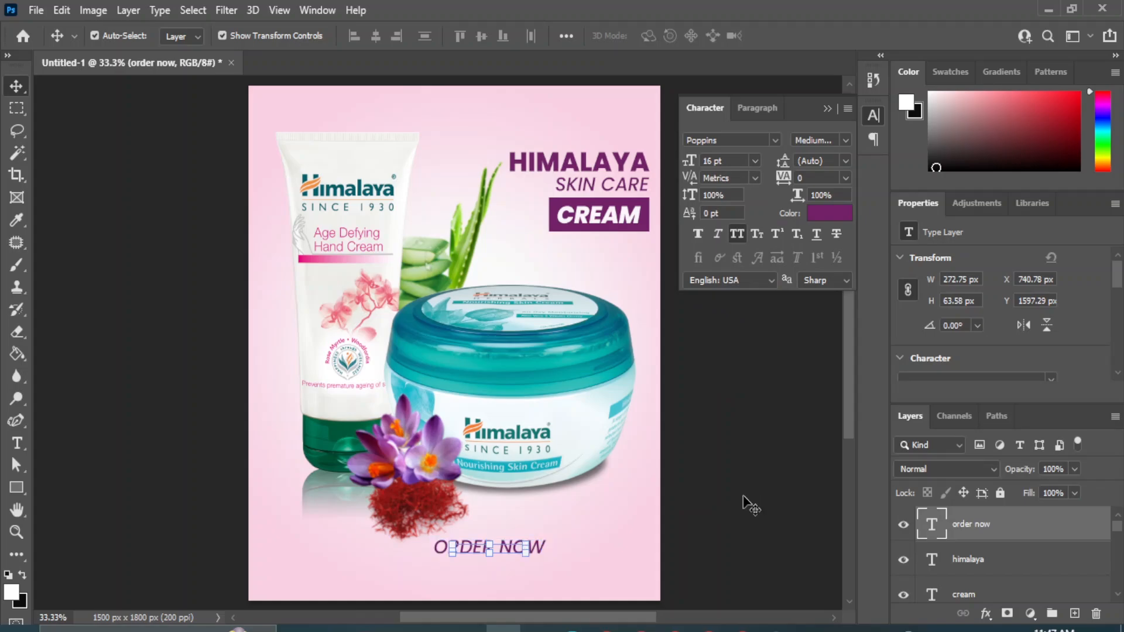
pyautogui.moveTo(485, 554); pyautogui.dragTo(648, 578)
pyautogui.click(714, 551)
# - Draw a 327 × 78 px rectangle around ORDER NOW, place it behind the text and fill it with purple 722169
pyautogui.click(18, 488)
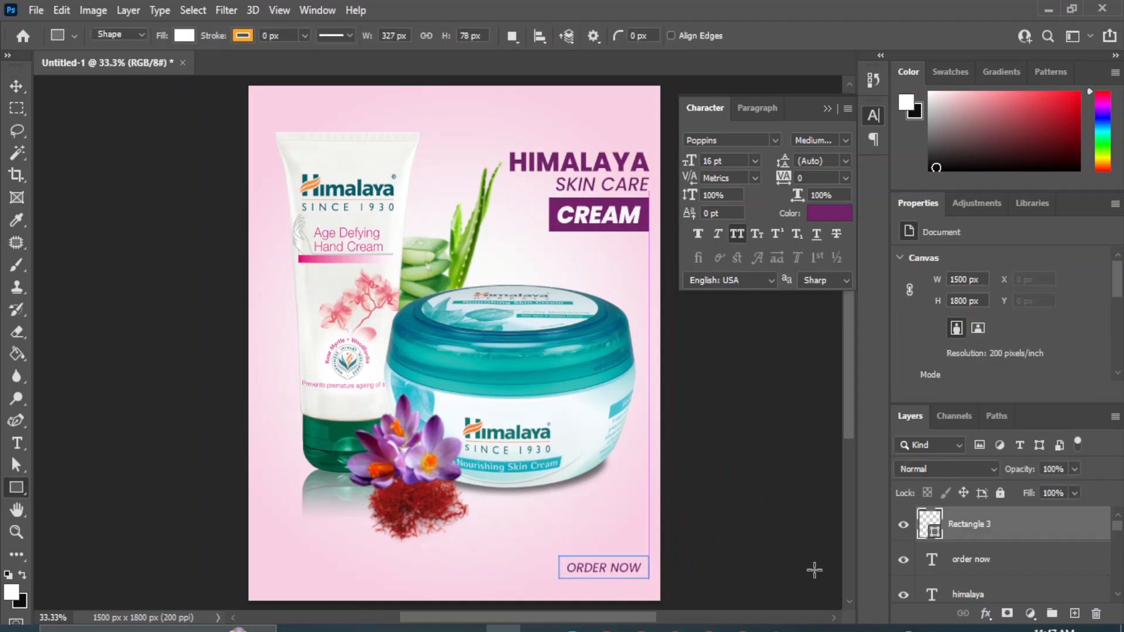
pyautogui.moveTo(971, 532); pyautogui.dragTo(954, 563)
pyautogui.doubleClick(932, 553)
pyautogui.click(641, 225)
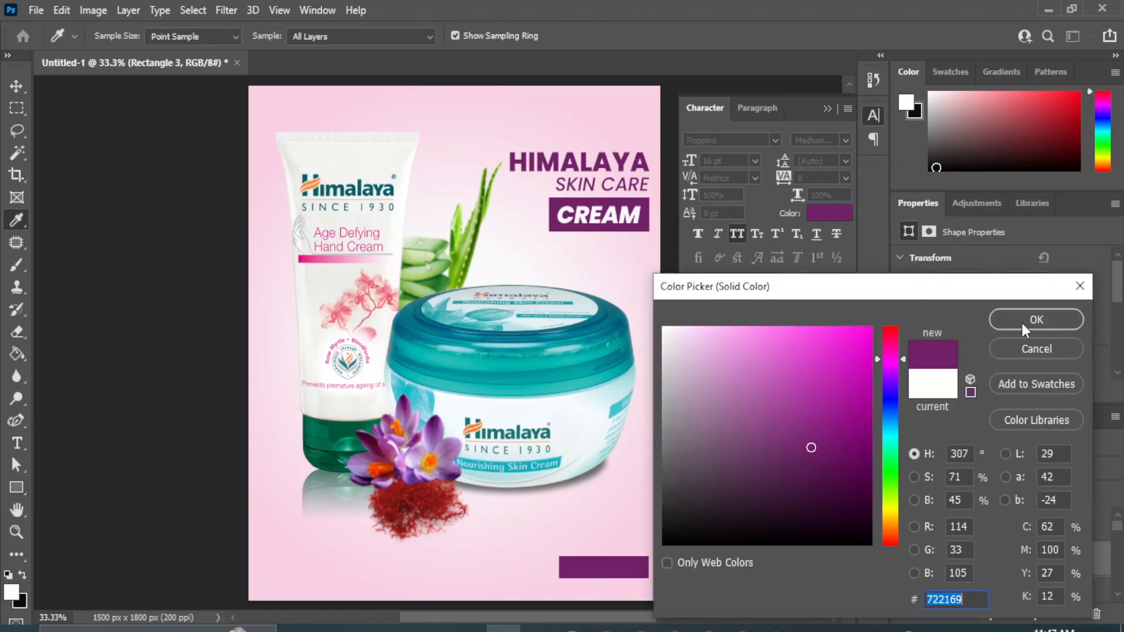
pyautogui.click(1025, 323)
# - Round the corners of the purple ORDER NOW rectangle and center the text and rectangle on each other
pyautogui.scroll(-3, 934, 364)
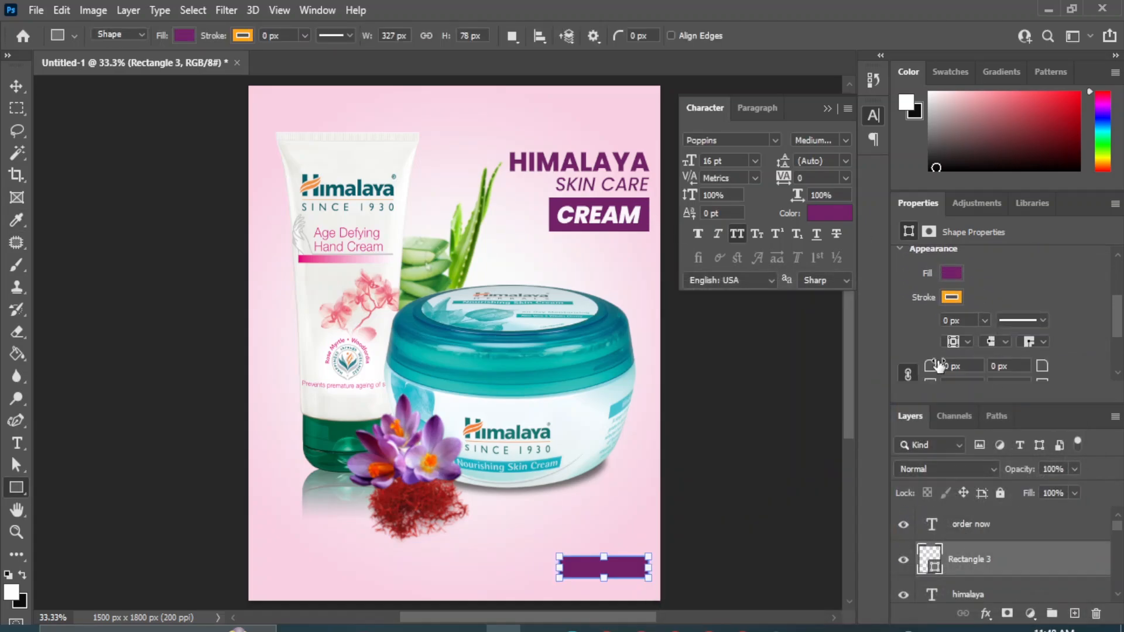
pyautogui.keyDown('ctrl'); pyautogui.click(965, 529); pyautogui.keyUp('ctrl')
pyautogui.click(17, 86)
pyautogui.click(375, 36)
pyautogui.click(480, 36)
pyautogui.click(773, 504)
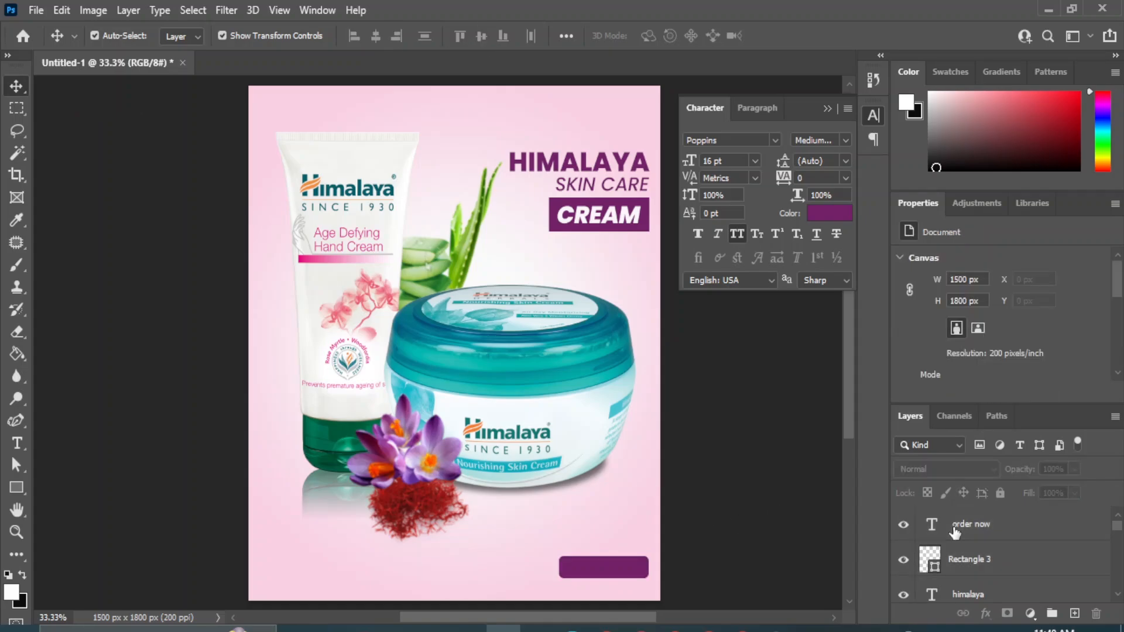
# - Set the ORDER NOW text color to near-white fffbff
pyautogui.click(977, 529)
pyautogui.click(834, 214)
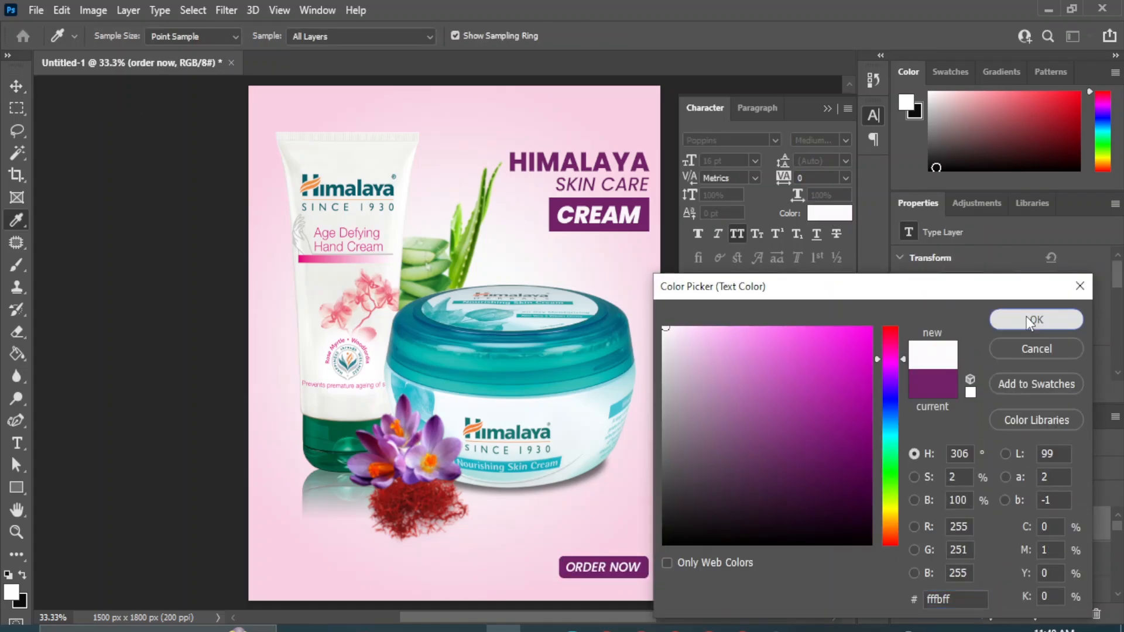
pyautogui.click(1034, 320)
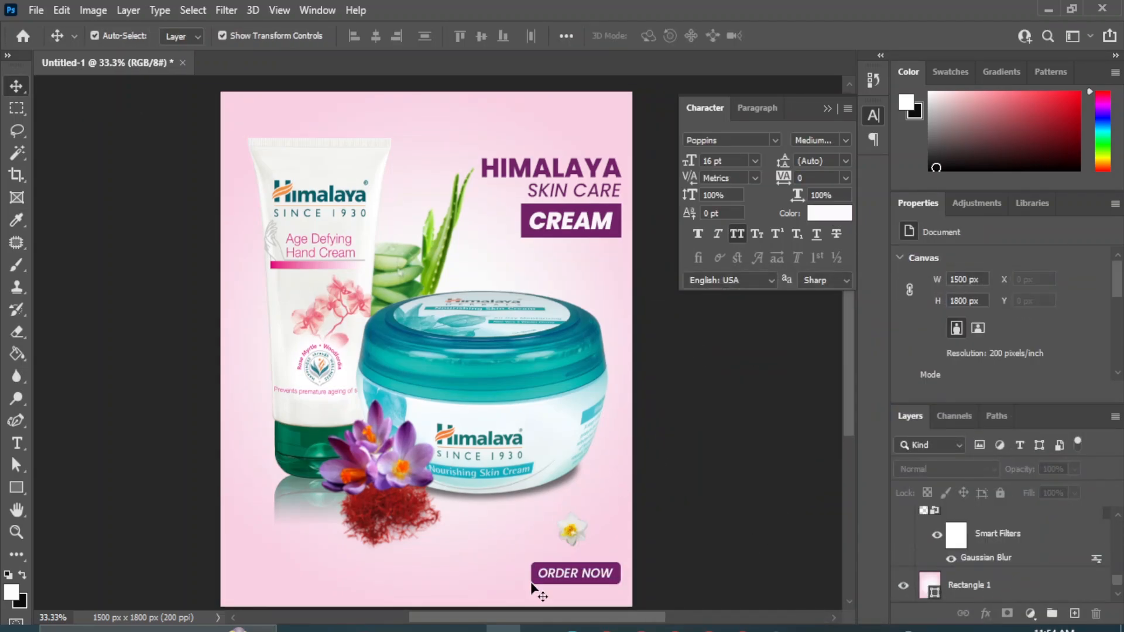
# - Place the leaf image png (7), flip it horizontally and scale it to about 241 × 211 px in the poster's lower-left corner
pyautogui.click(410, 625)
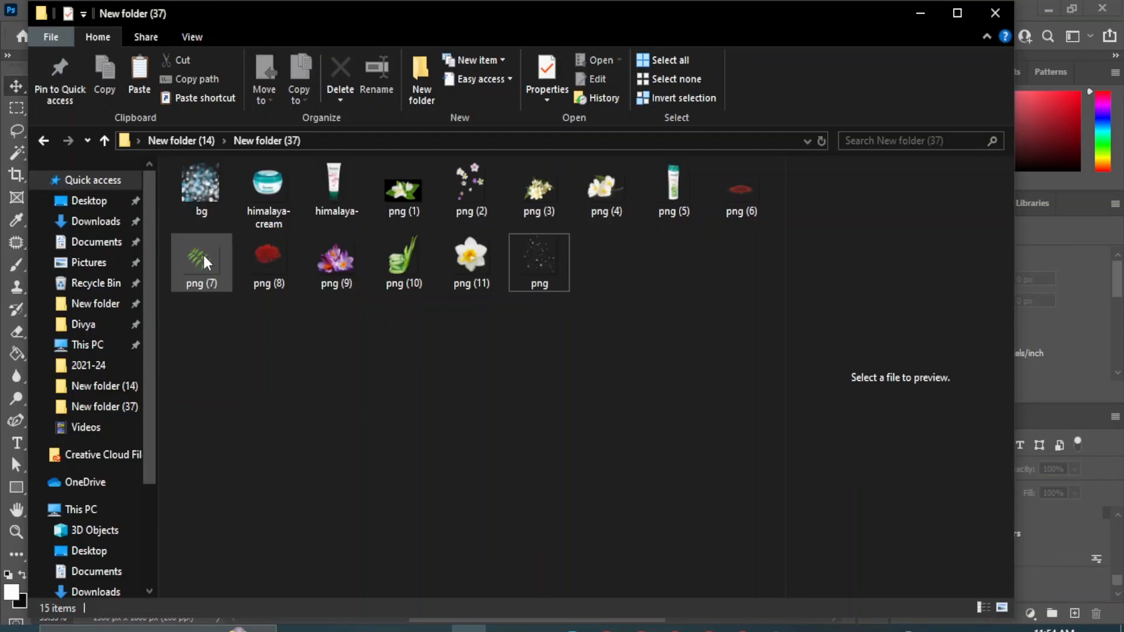
pyautogui.moveTo(205, 262); pyautogui.dragTo(453, 288)
pyautogui.rightClick(418, 291)
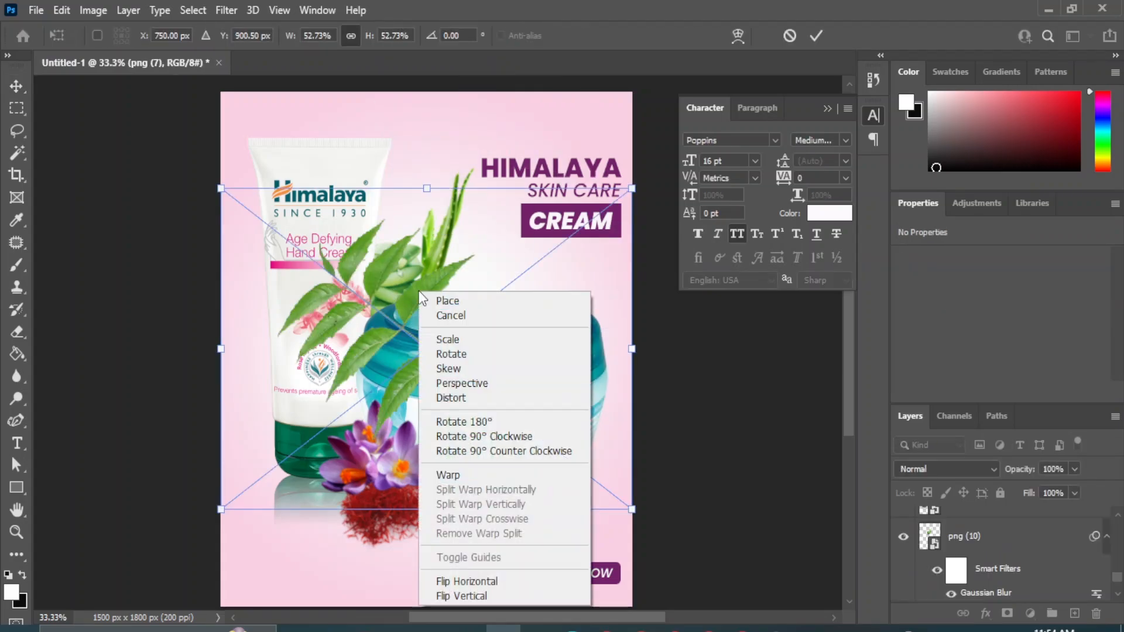
pyautogui.click(490, 583)
pyautogui.moveTo(632, 187); pyautogui.dragTo(293, 553)
pyautogui.press('Return')
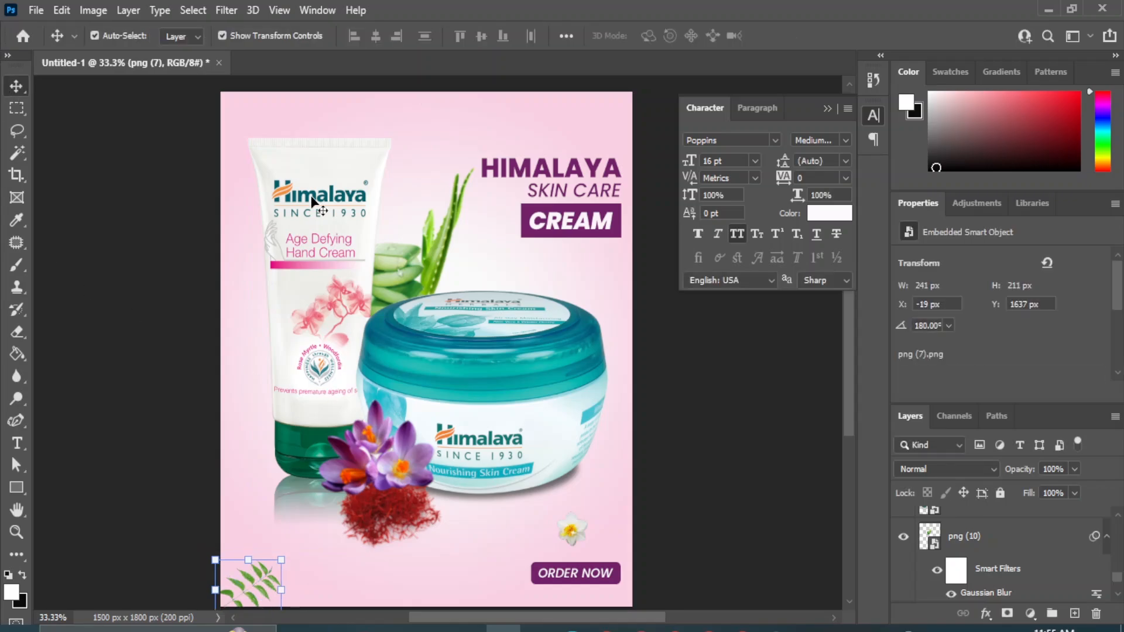
# - Apply a Gaussian Blur to the leaf in the lower-left corner
pyautogui.click(226, 10)
pyautogui.moveTo(234, 229)
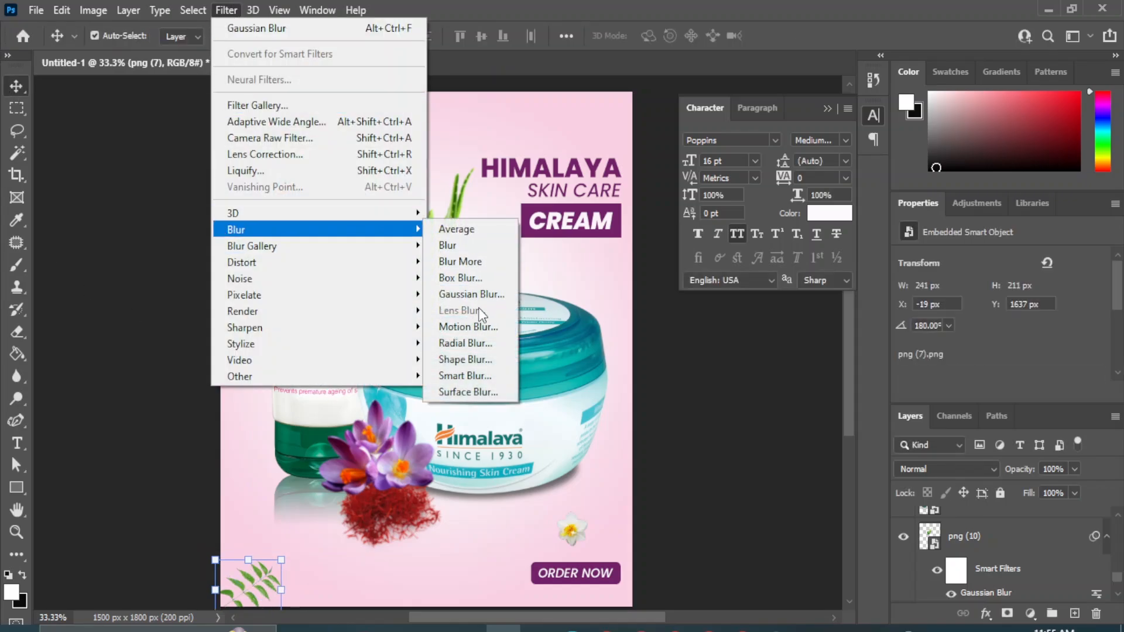
pyautogui.click(471, 294)
pyautogui.click(892, 301)
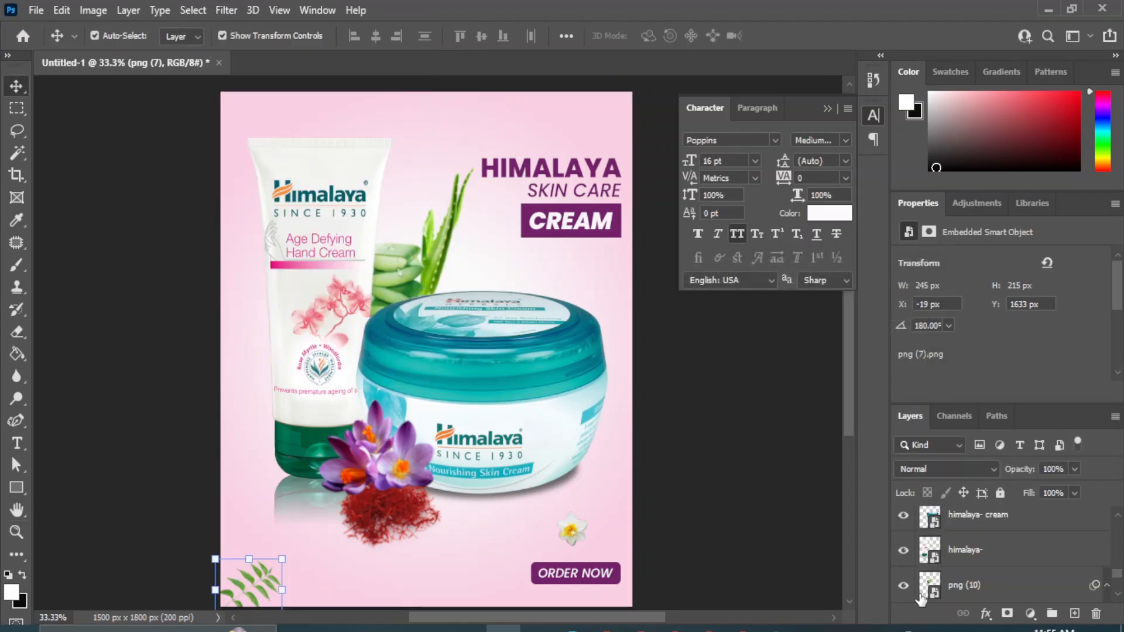
# - Duplicate the blurred leaf layer twice and move the newest copy to the poster's upper-left corner
pyautogui.hotkey('ctrl', 'j')
pyautogui.hotkey('ctrl', 'j')
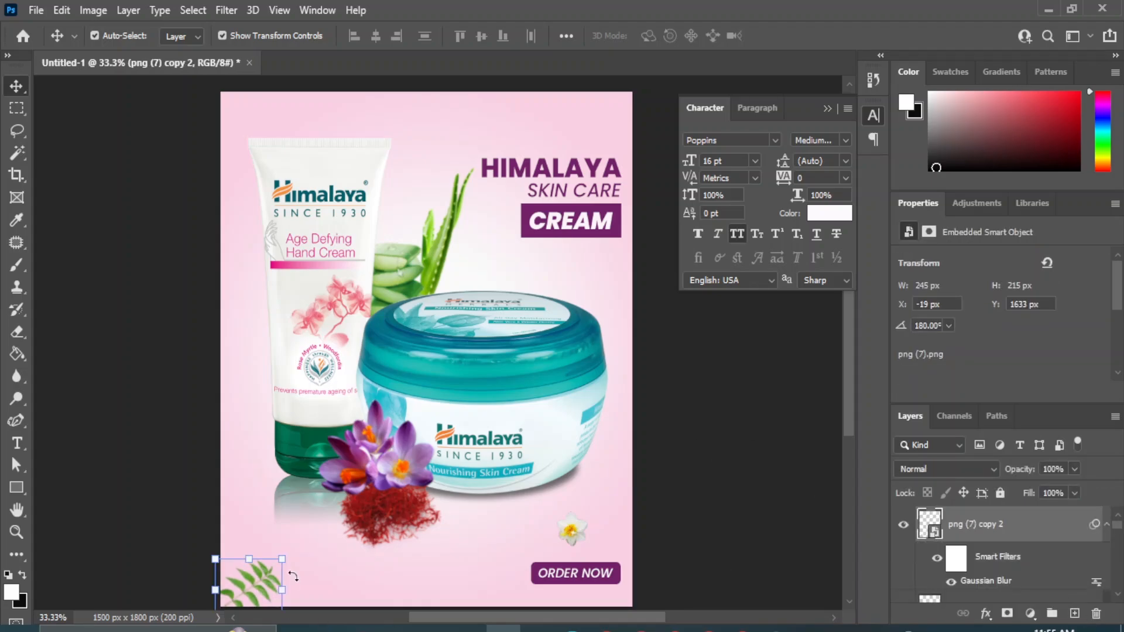
pyautogui.moveTo(252, 576); pyautogui.dragTo(242, 114)
# - Rotate the upper-left leaf copy to about -112° and position it partly off the canvas corner
pyautogui.click(285, 172)
pyautogui.press('Return')
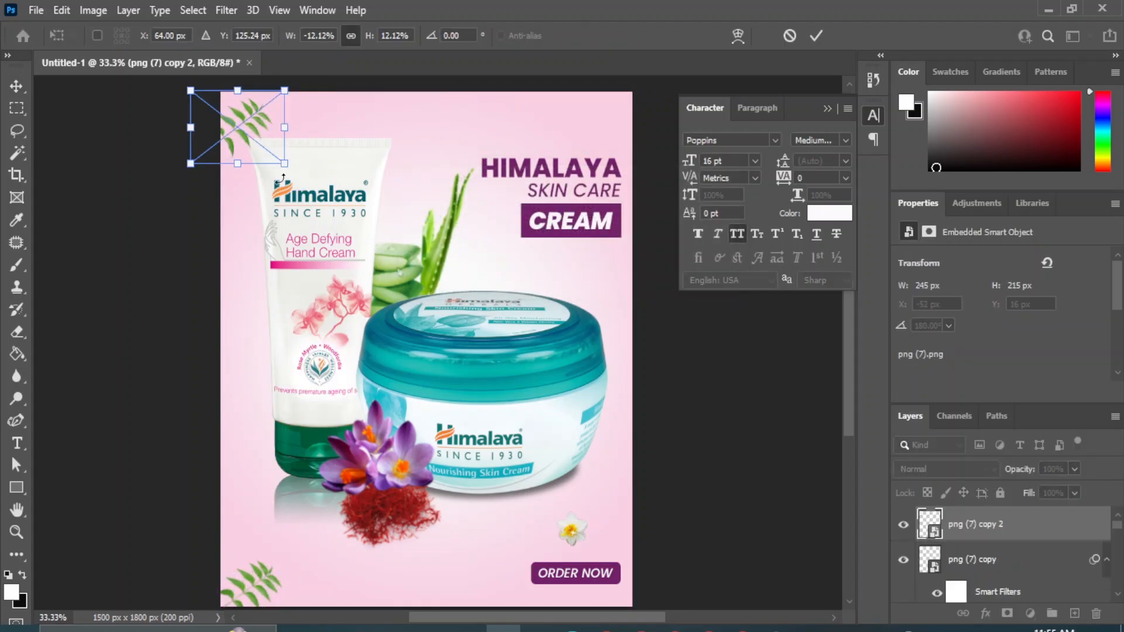
pyautogui.moveTo(284, 173); pyautogui.dragTo(188, 249)
pyautogui.moveTo(233, 125); pyautogui.dragTo(211, 103)
pyautogui.moveTo(202, 163); pyautogui.dragTo(210, 140)
pyautogui.moveTo(237, 108); pyautogui.dragTo(224, 143)
pyautogui.moveTo(247, 111); pyautogui.dragTo(244, 117)
pyautogui.press('Return')
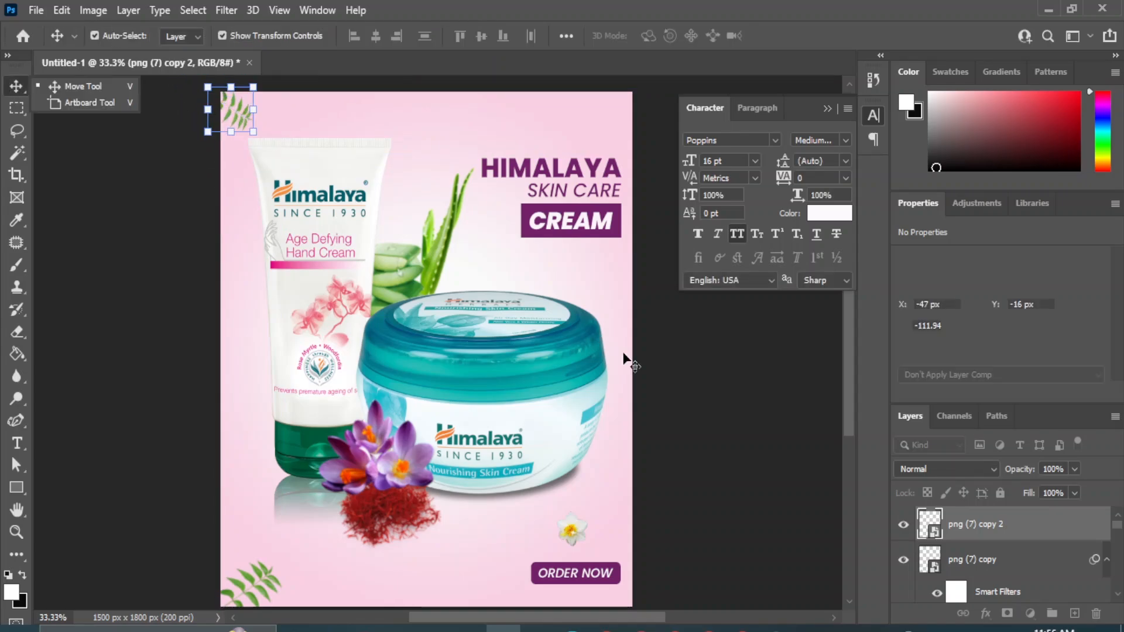
pyautogui.click(714, 379)
# - Place the white flower image png (4) and scale it to about 14% at the poster's upper-right corner
pyautogui.hotkey('alt', 'Tab')
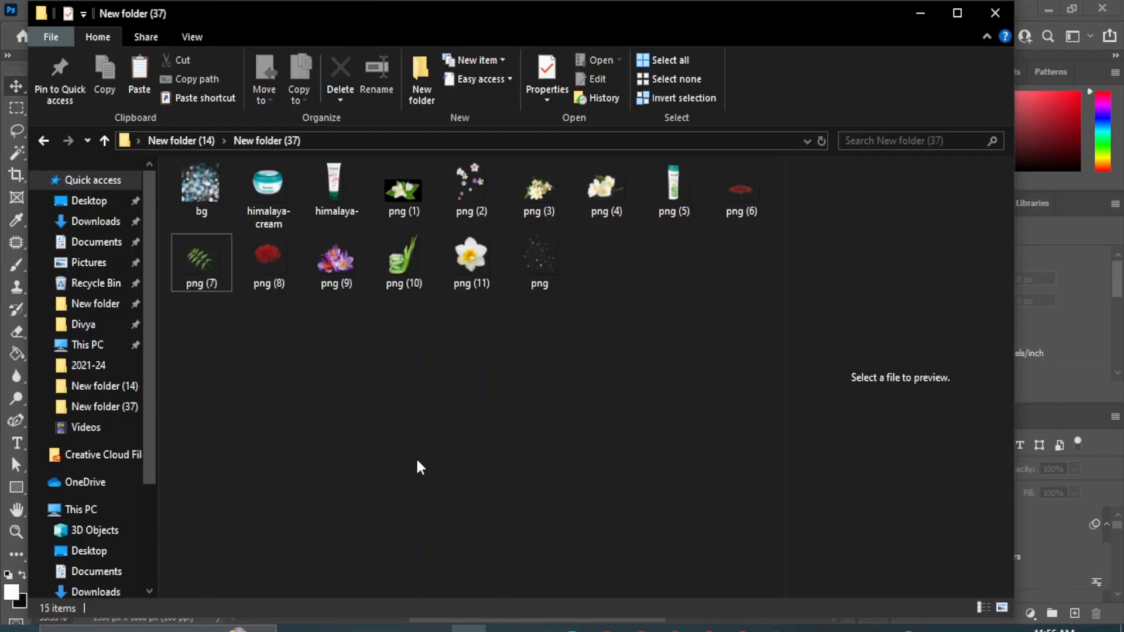
pyautogui.moveTo(606, 188); pyautogui.dragTo(462, 175)
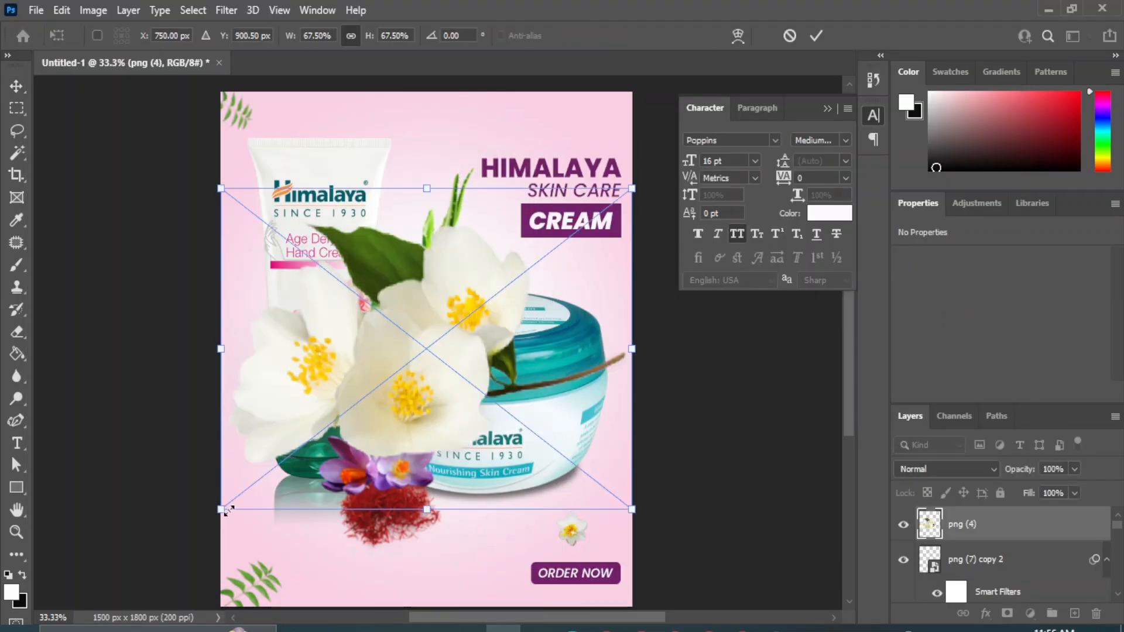
pyautogui.moveTo(221, 511); pyautogui.dragTo(530, 270)
pyautogui.moveTo(566, 229); pyautogui.dragTo(600, 87)
pyautogui.moveTo(552, 157); pyautogui.dragTo(572, 141)
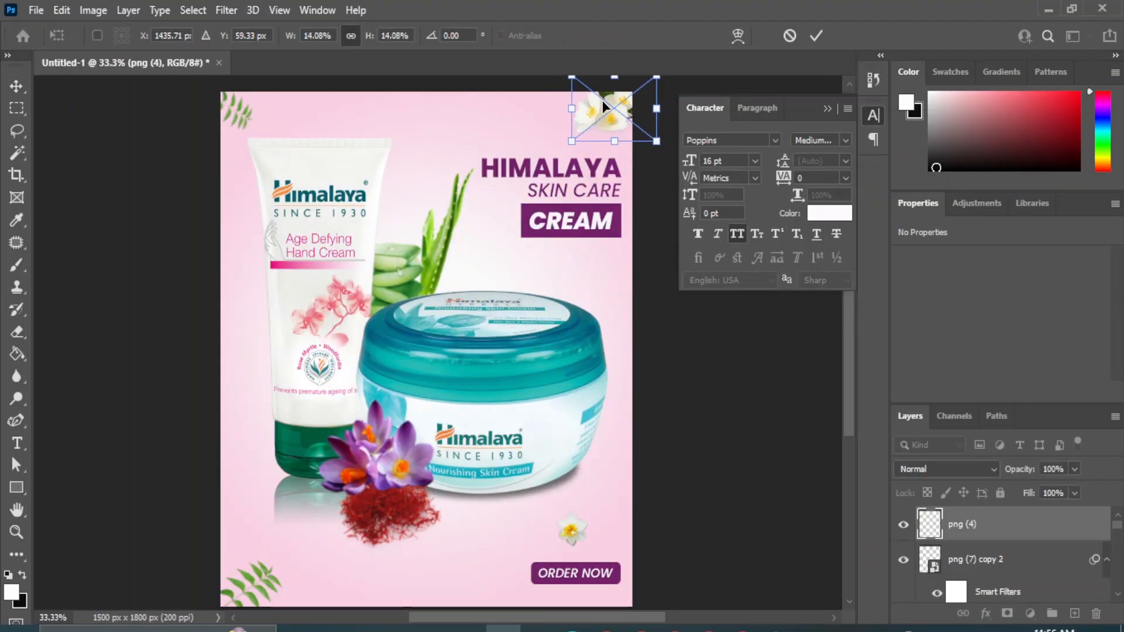
# - Rotate the white flower png (4) to about -20° and scale it to about 15%, partly off the poster's upper-right corner
pyautogui.moveTo(604, 98); pyautogui.dragTo(589, 115)
pyautogui.moveTo(639, 179); pyautogui.dragTo(655, 169)
pyautogui.moveTo(606, 123); pyautogui.dragTo(626, 108)
pyautogui.moveTo(645, 157)
pyautogui.mouseDown()
pyautogui.moveTo(670, 131)
pyautogui.moveTo(652, 149)
pyautogui.mouseUp()
pyautogui.moveTo(618, 117); pyautogui.dragTo(625, 114)
pyautogui.moveTo(606, 158); pyautogui.dragTo(600, 172)
pyautogui.moveTo(619, 120); pyautogui.dragTo(609, 123)
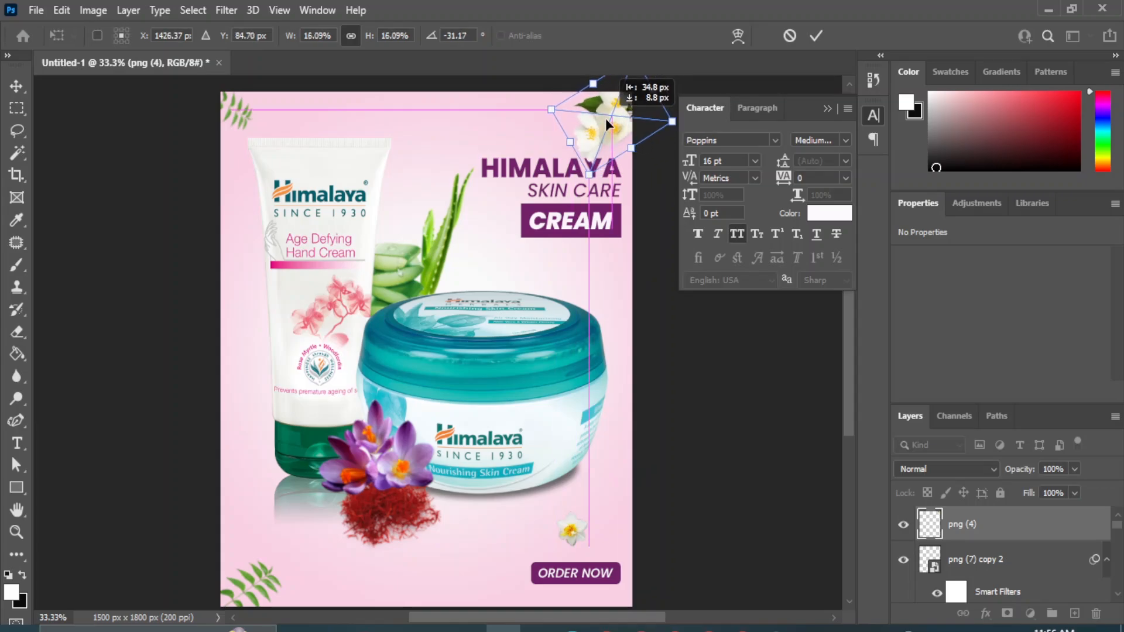
pyautogui.click(17, 87)
pyautogui.hotkey('ctrl', 't')
pyautogui.moveTo(587, 186); pyautogui.dragTo(576, 180)
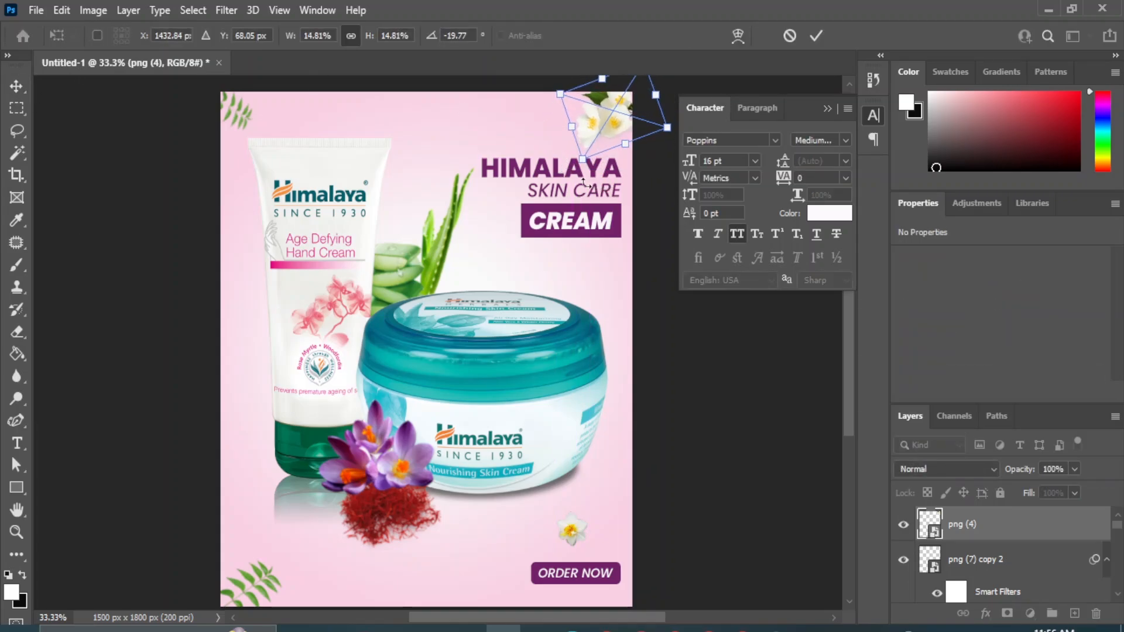
pyautogui.press('Return')
# - Apply a Gaussian Blur to the white flower in the upper-right corner
pyautogui.click(226, 10)
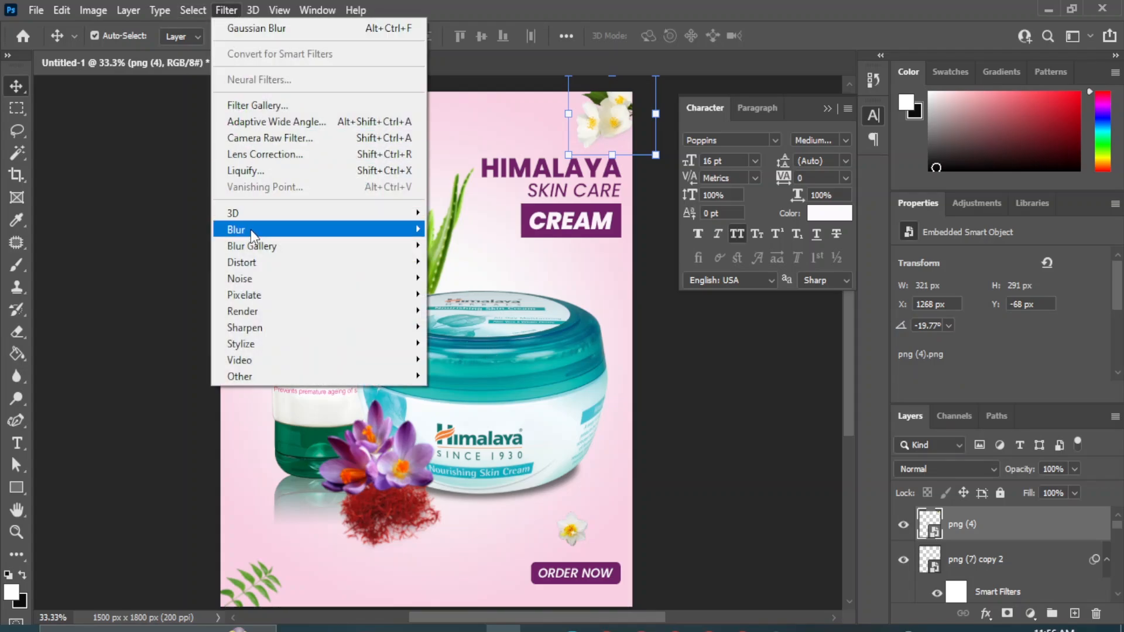
pyautogui.moveTo(250, 229)
pyautogui.click(468, 294)
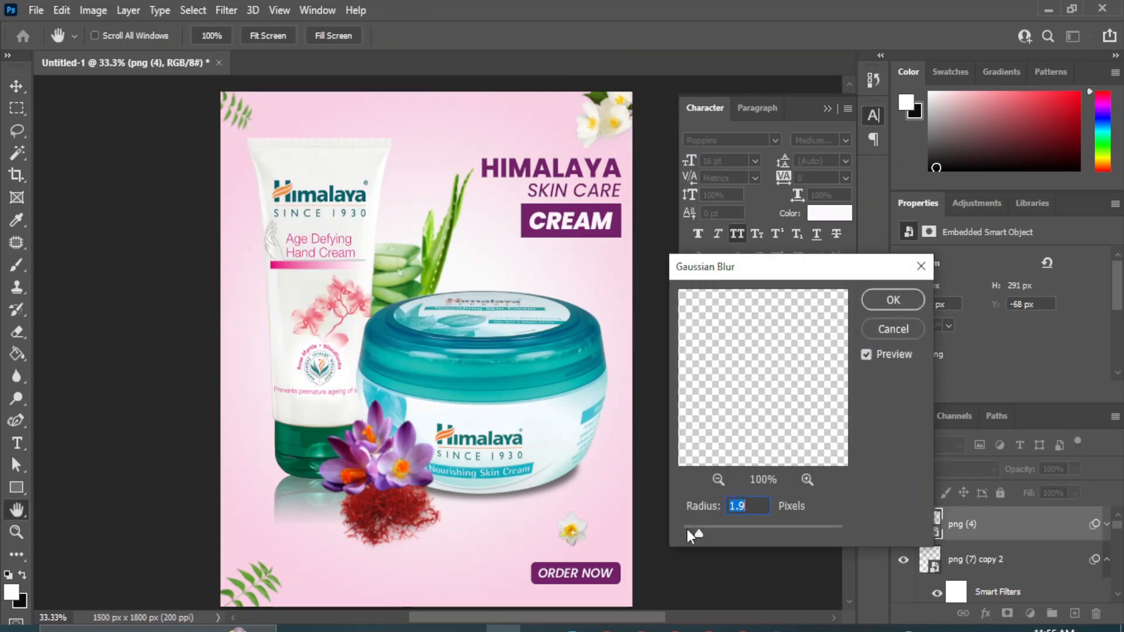
pyautogui.moveTo(697, 532); pyautogui.dragTo(709, 537)
pyautogui.click(892, 302)
pyautogui.click(717, 414)
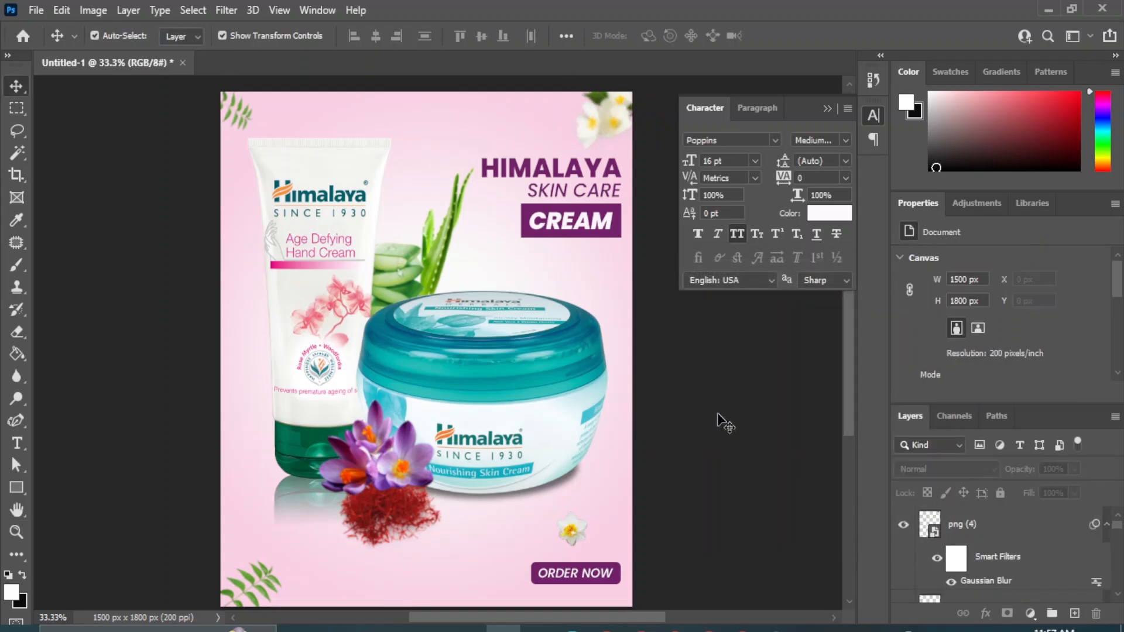
# - Delete the small white flower above the ORDER NOW button
pyautogui.click(570, 531)
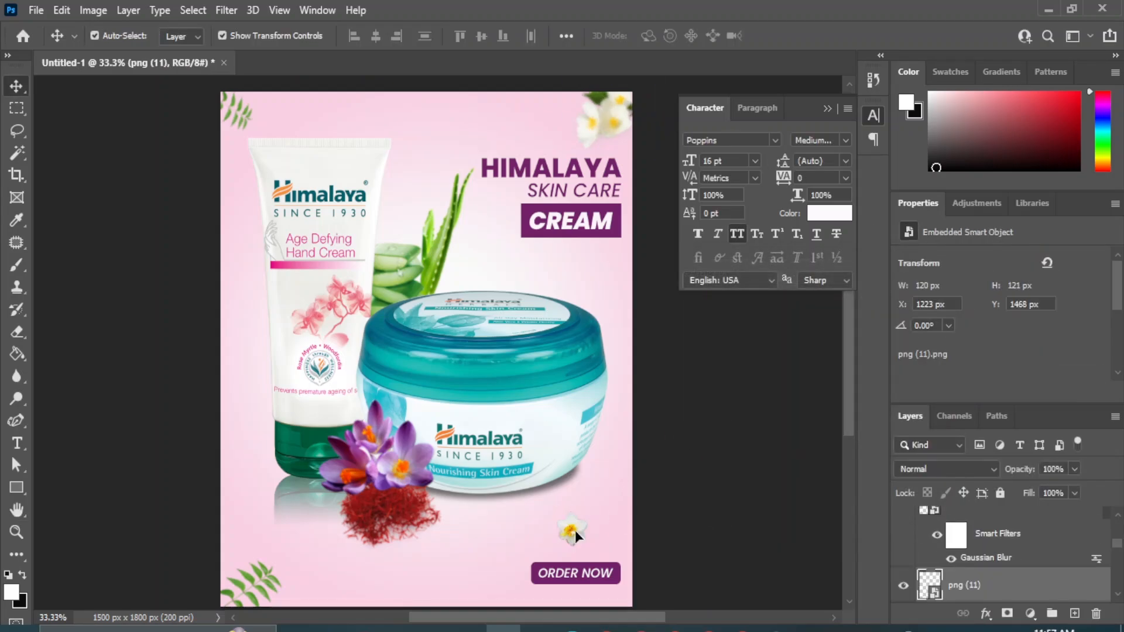
pyautogui.click(727, 526)
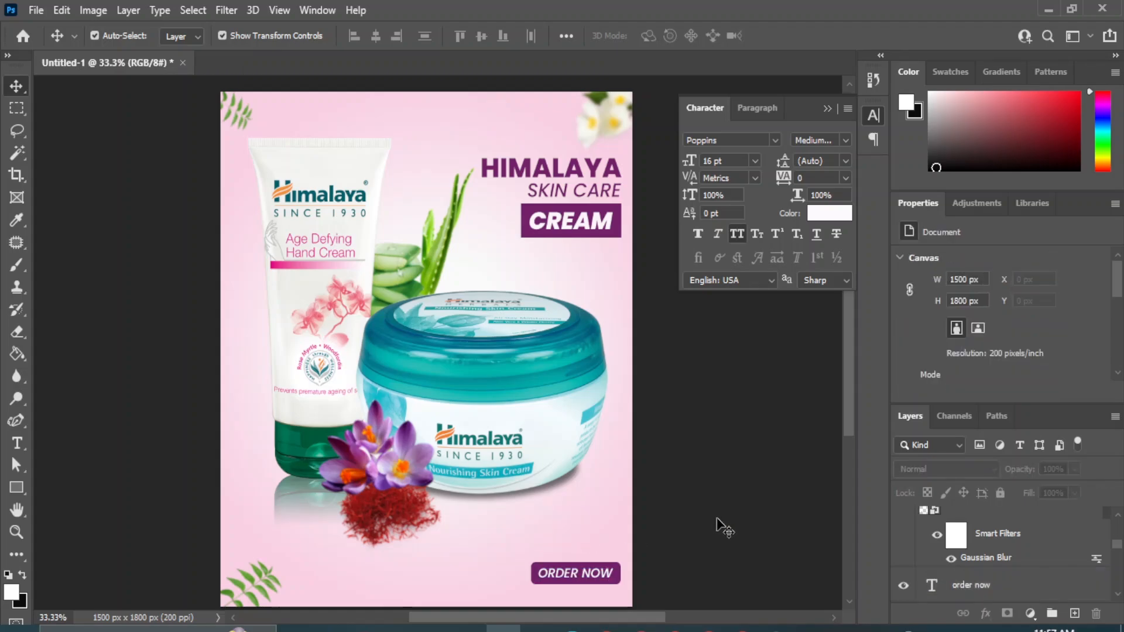
# - Place the purple crocus image png (9) below the CREAM label and scale it to about 169 × 134 px
pyautogui.click(460, 527)
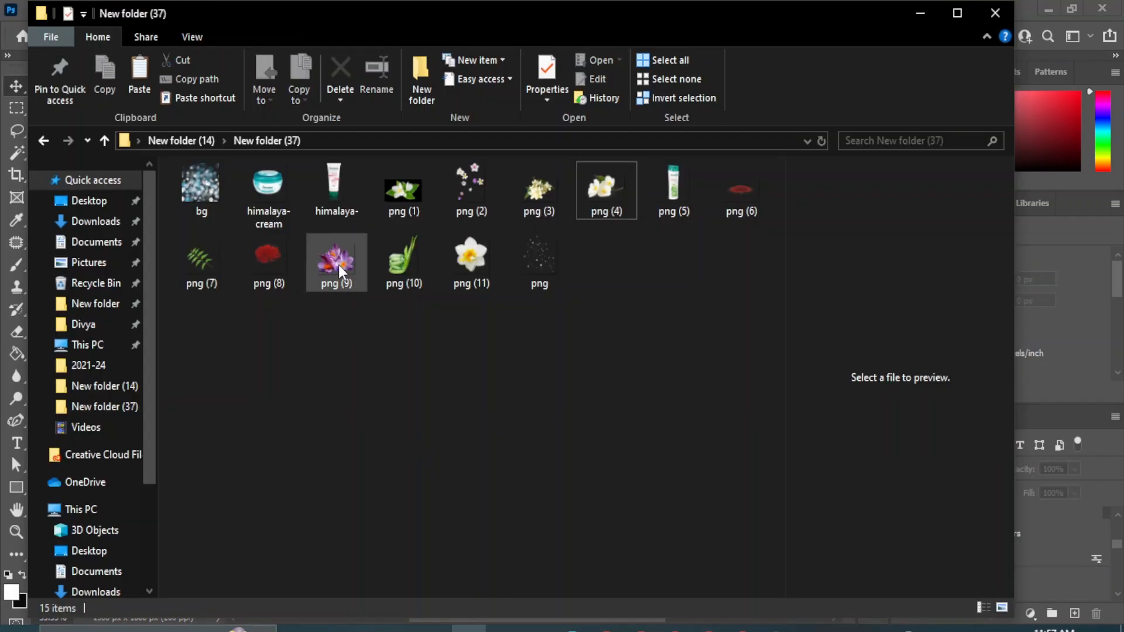
pyautogui.moveTo(338, 265); pyautogui.dragTo(473, 546)
pyautogui.moveTo(221, 519); pyautogui.dragTo(576, 279)
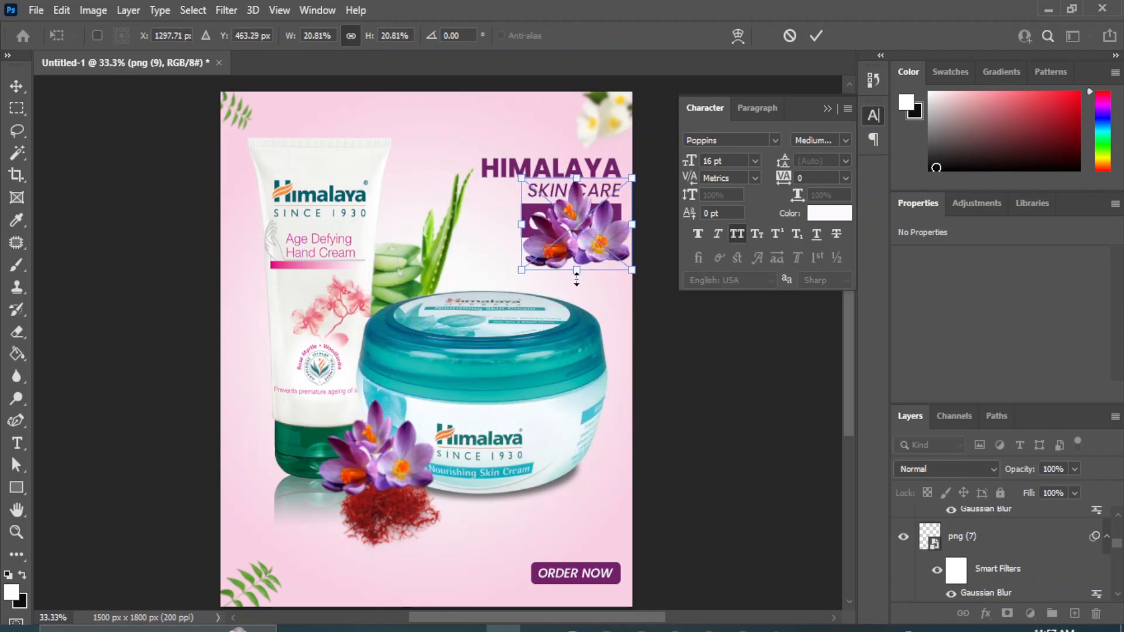
pyautogui.moveTo(631, 179); pyautogui.dragTo(590, 233)
pyautogui.moveTo(555, 260); pyautogui.dragTo(549, 282)
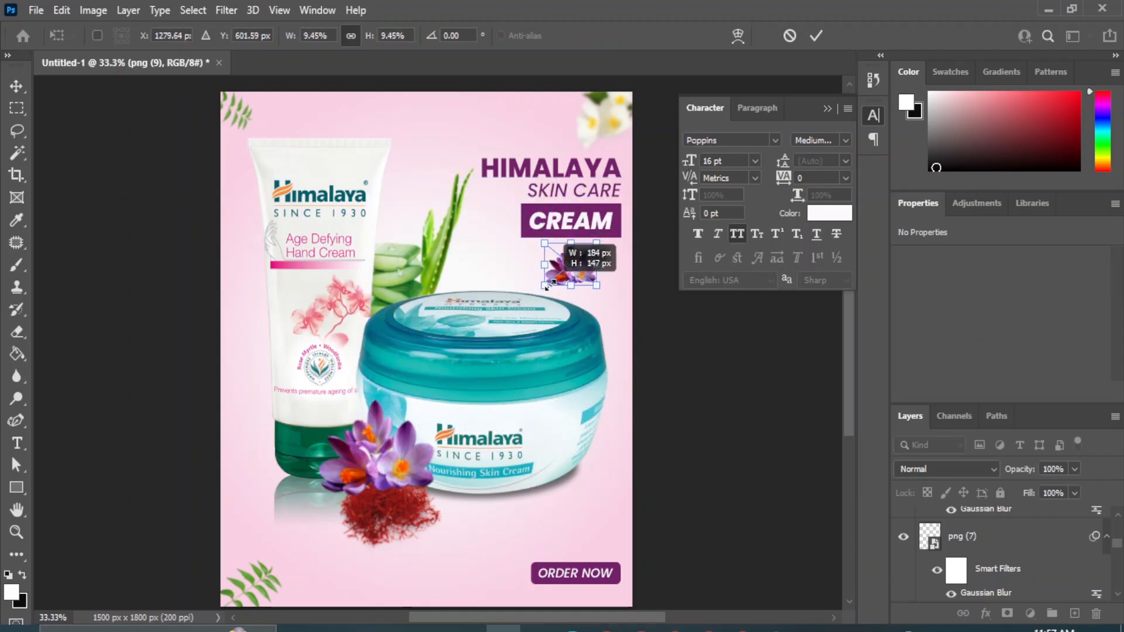
pyautogui.press('Return')
# - Apply a Gaussian Blur to the small purple crocus below the CREAM label
pyautogui.click(227, 10)
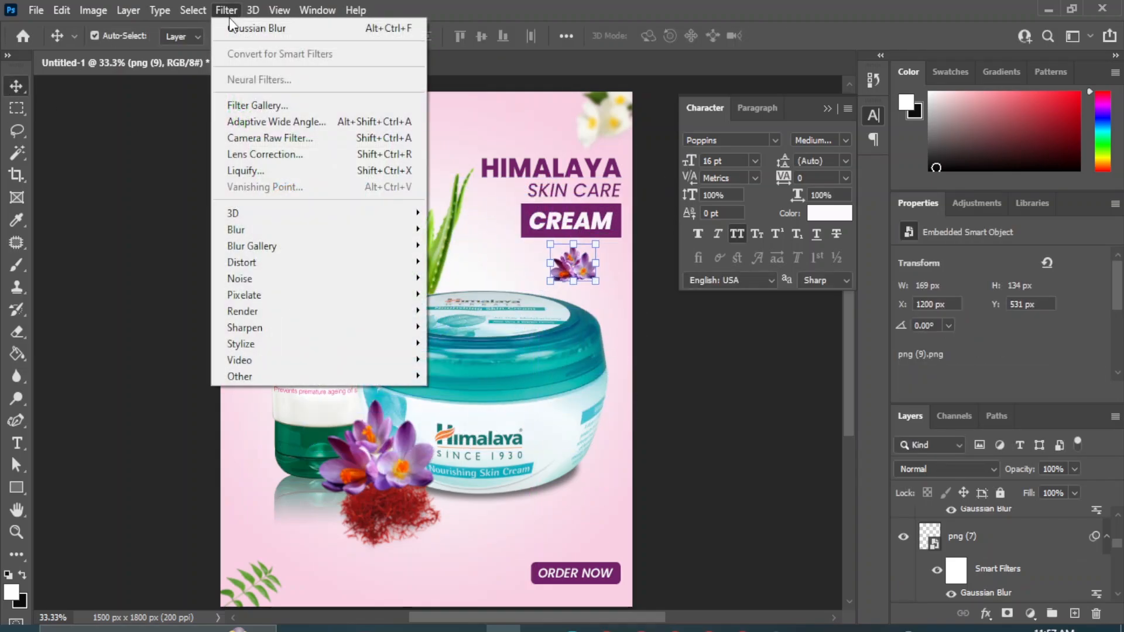
pyautogui.moveTo(351, 229)
pyautogui.click(471, 295)
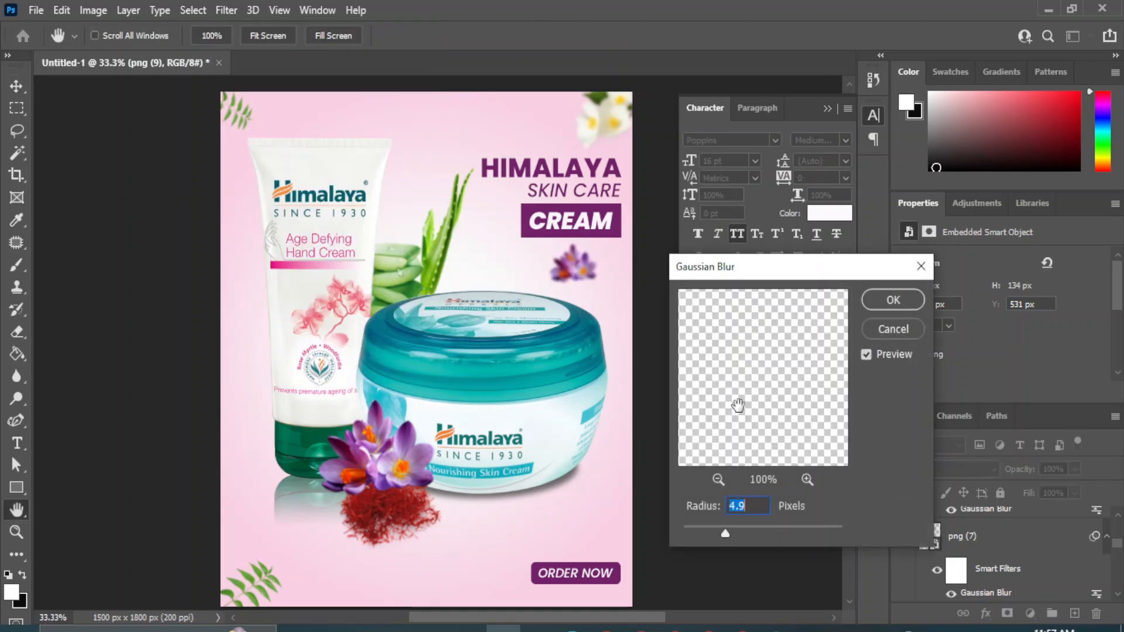
pyautogui.moveTo(714, 533); pyautogui.dragTo(705, 534)
pyautogui.click(892, 299)
pyautogui.click(749, 450)
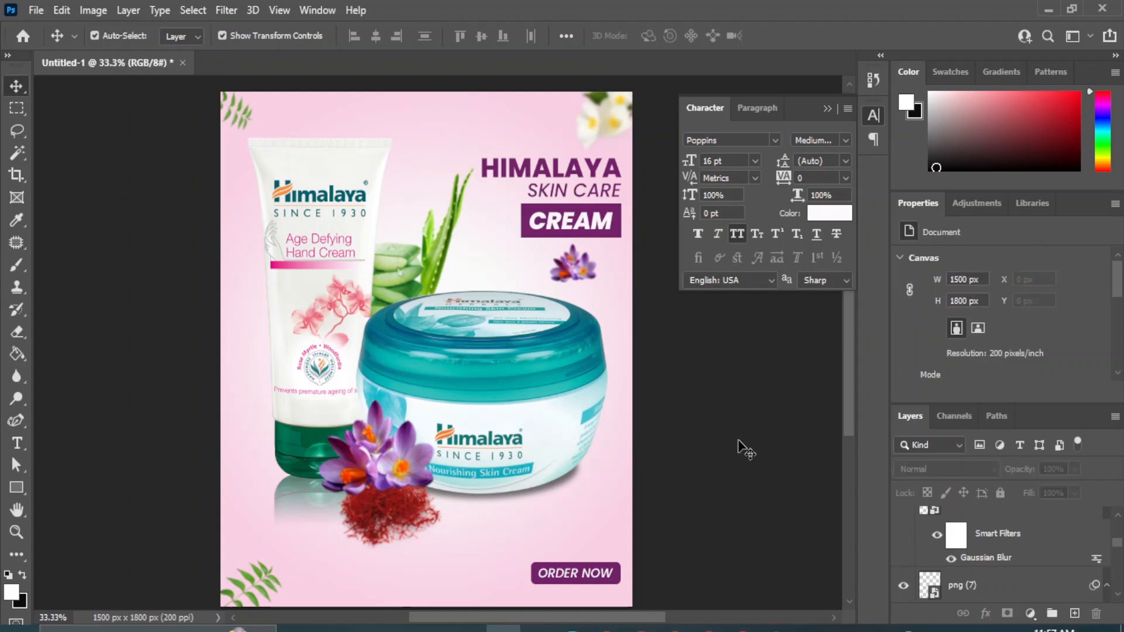
# - Place the scattered flowers image png (2) at the poster's top edge above the aloe, scaled to about 24%
pyautogui.click(469, 628)
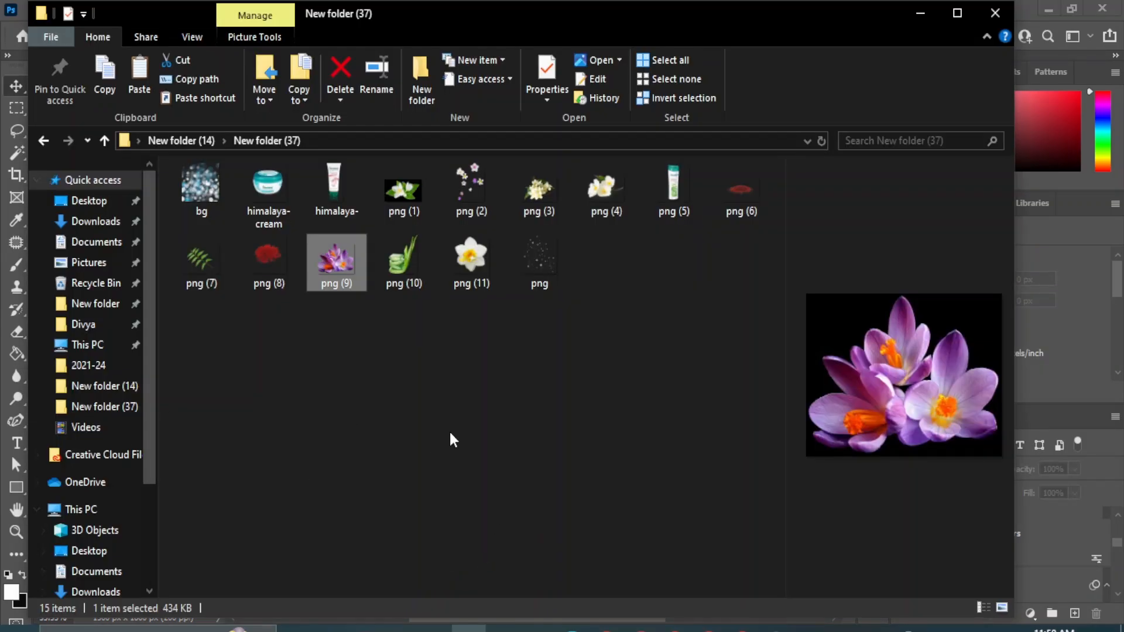
pyautogui.moveTo(471, 189); pyautogui.dragTo(521, 493)
pyautogui.moveTo(602, 105); pyautogui.dragTo(401, 386)
pyautogui.moveTo(338, 409); pyautogui.dragTo(479, 145)
pyautogui.moveTo(388, 331); pyautogui.dragTo(459, 234)
pyautogui.moveTo(467, 147); pyautogui.dragTo(403, 141)
pyautogui.moveTo(473, 227); pyautogui.dragTo(462, 209)
pyautogui.moveTo(462, 118); pyautogui.dragTo(488, 94)
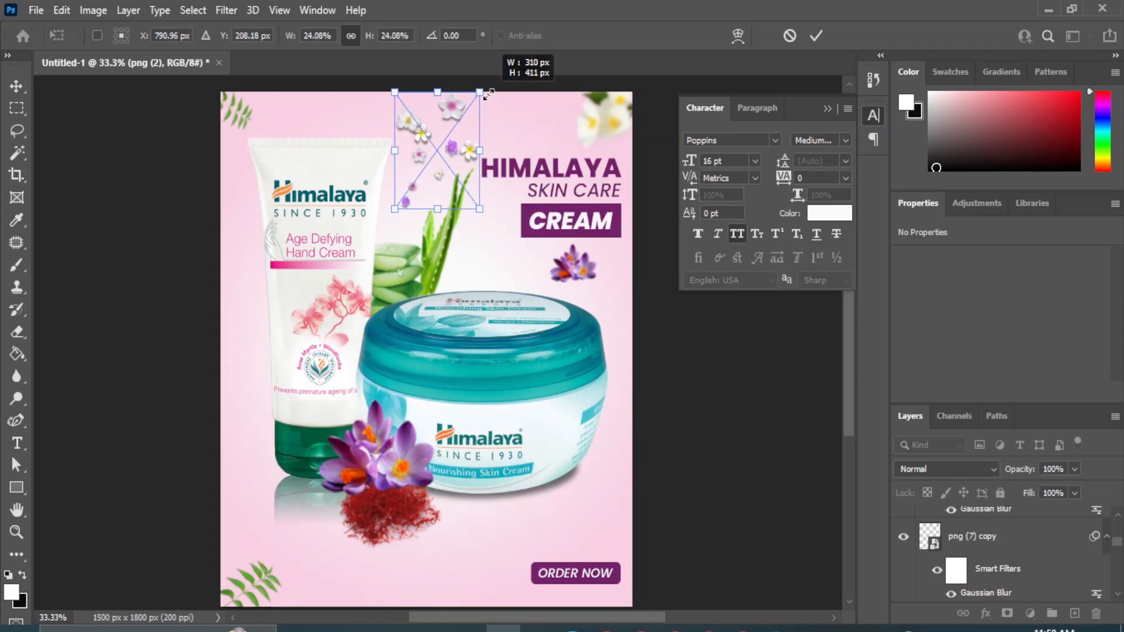
pyautogui.click(17, 86)
# - Apply a Gaussian Blur with a radius of about 3.6 pixels to the scattered flowers above the aloe
pyautogui.click(226, 10)
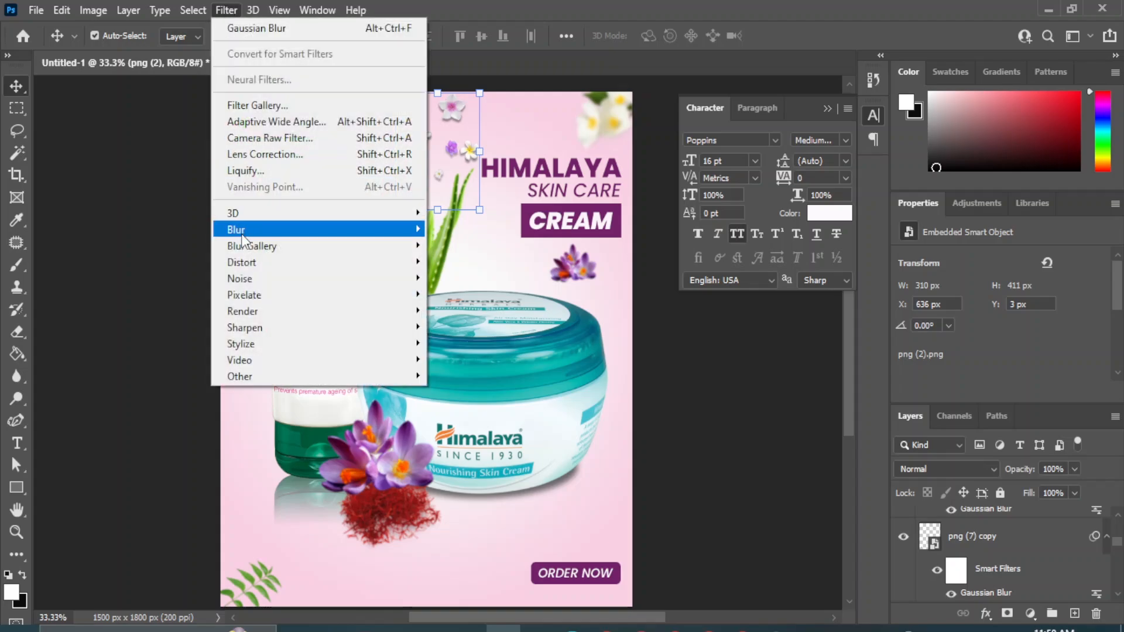
pyautogui.moveTo(236, 230)
pyautogui.click(471, 294)
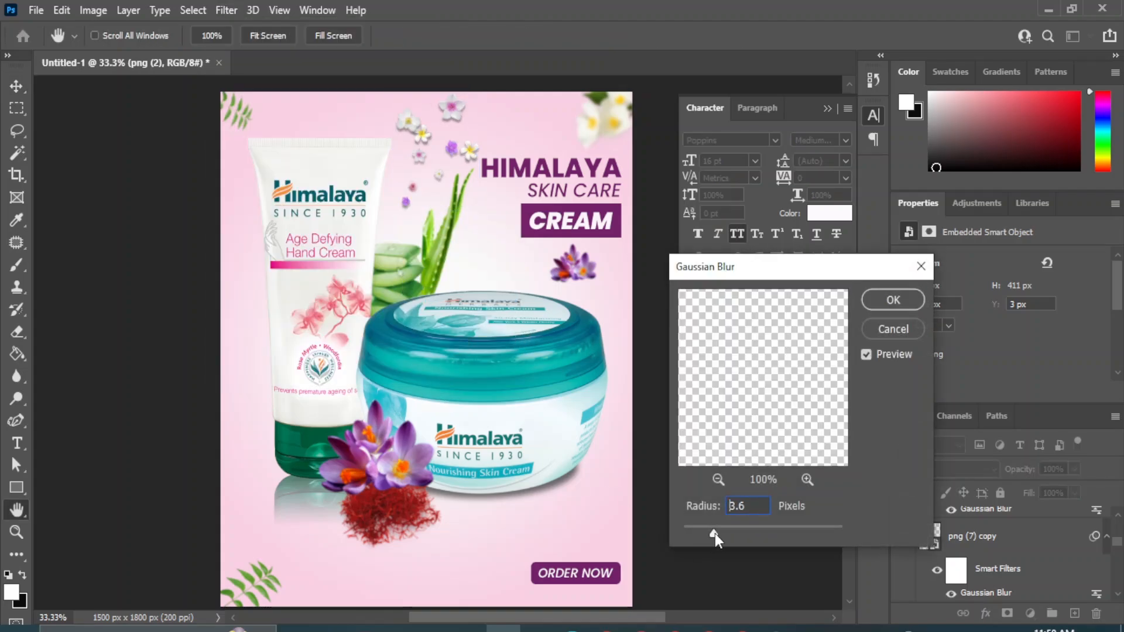
pyautogui.click(893, 300)
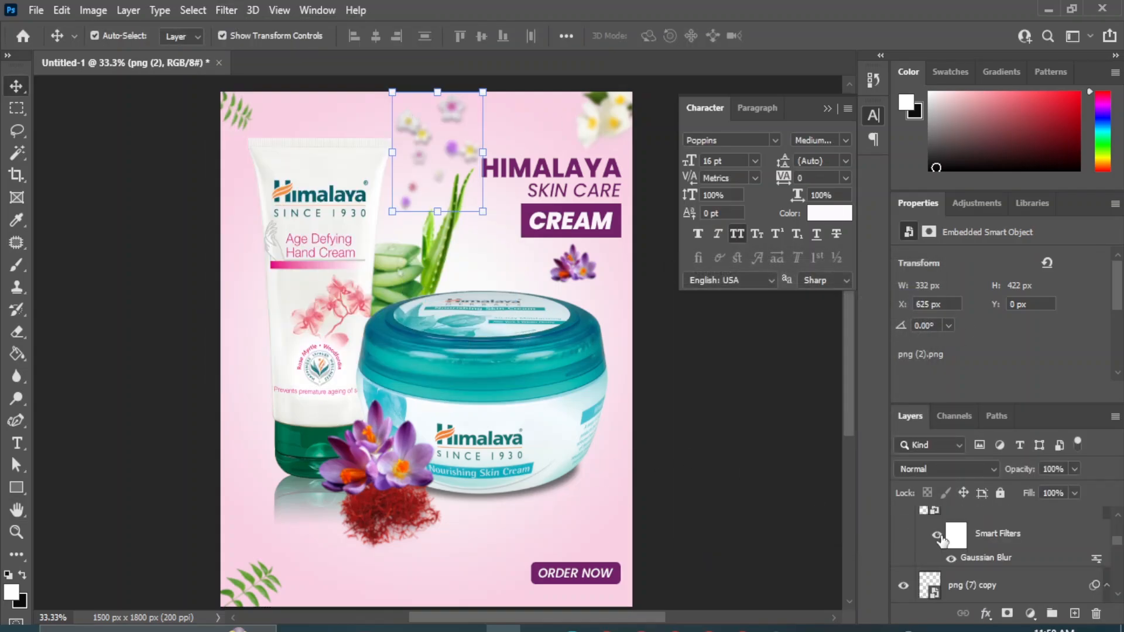
# - Duplicate the blurred scattered flowers, move the copy to the tube's left side, scale it to about 25% and rotate it about -12°
pyautogui.moveTo(987, 548); pyautogui.dragTo(1074, 614)
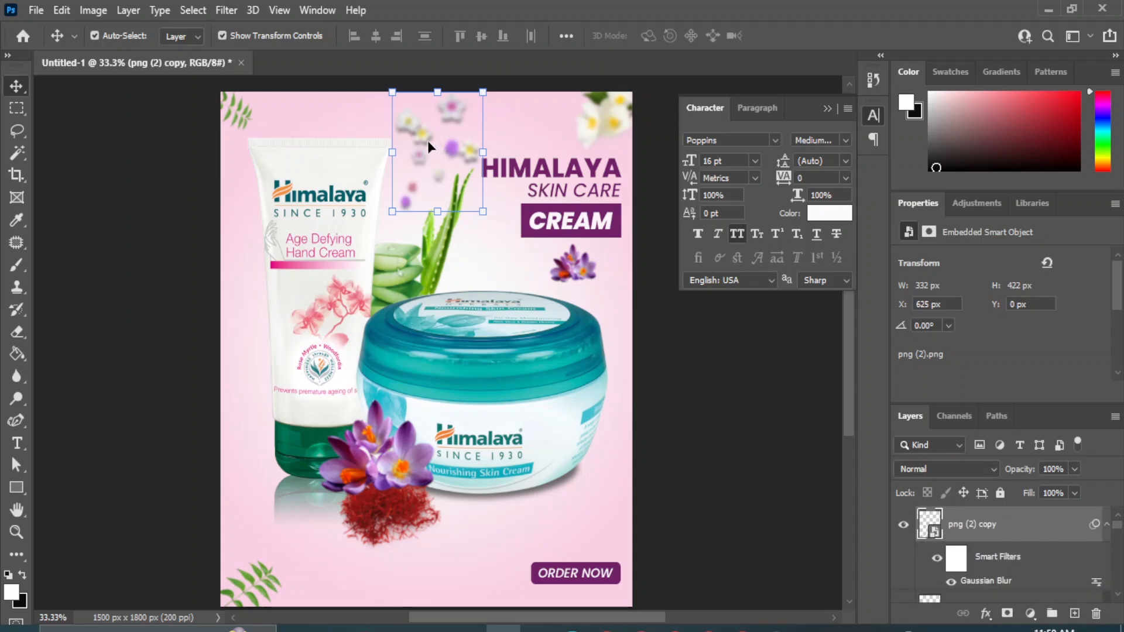
pyautogui.moveTo(428, 141); pyautogui.dragTo(250, 328)
pyautogui.click(306, 288)
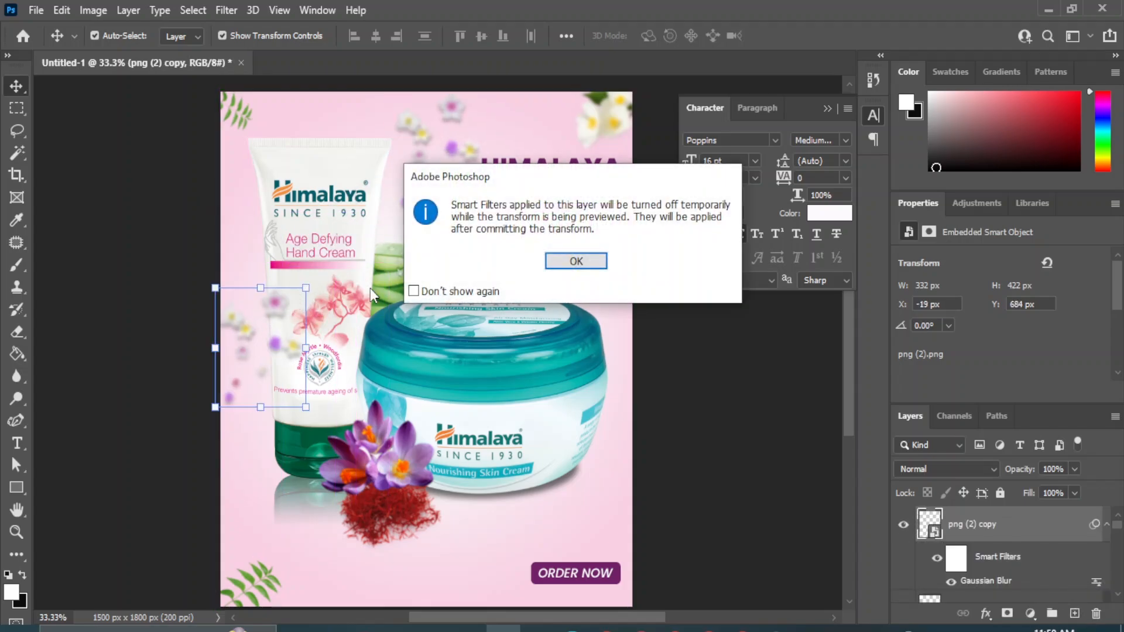
pyautogui.click(576, 260)
pyautogui.moveTo(305, 288)
pyautogui.mouseDown()
pyautogui.moveTo(269, 318)
pyautogui.moveTo(306, 284)
pyautogui.moveTo(296, 269)
pyautogui.mouseUp()
pyautogui.moveTo(248, 335); pyautogui.dragTo(259, 325)
pyautogui.press('Return')
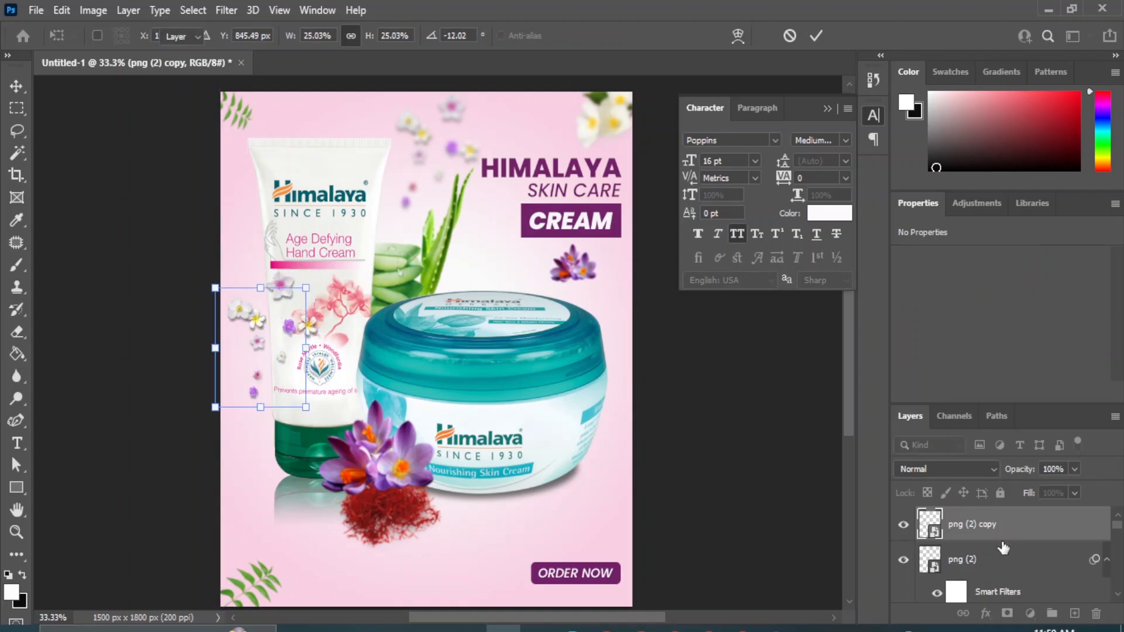
# - Move the png (2) copy layer down the stack behind the cream tube, just above the pink background
pyautogui.moveTo(1003, 538); pyautogui.dragTo(993, 618)
pyautogui.scroll(3, 998, 564)
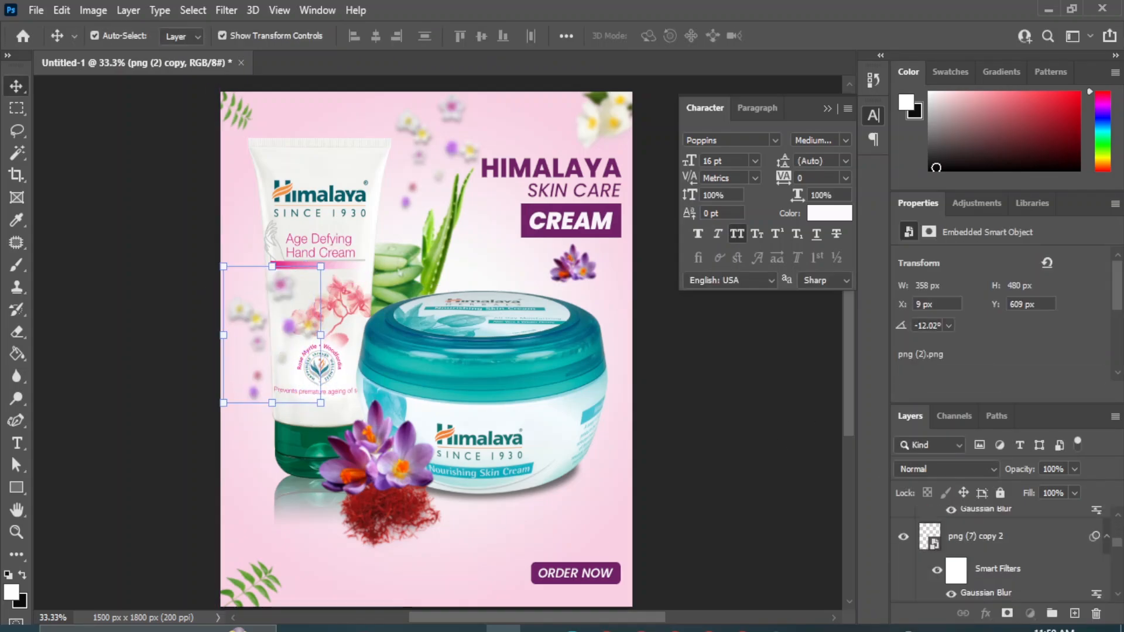
pyautogui.moveTo(995, 537)
pyautogui.mouseDown()
pyautogui.moveTo(976, 526)
pyautogui.moveTo(988, 592)
pyautogui.moveTo(976, 530)
pyautogui.mouseUp()
pyautogui.click(735, 454)
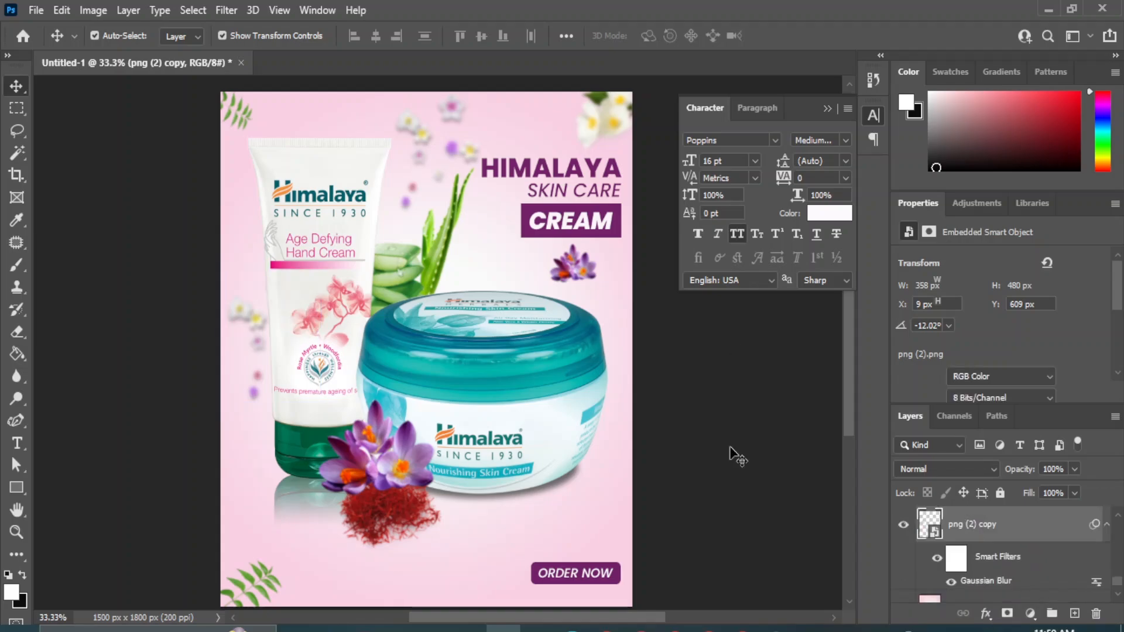
# - Place png (2) again between the cream jar and the ORDER NOW button, scaled to about 18% and rotated about 54°
pyautogui.moveTo(469, 628)
pyautogui.click(480, 603)
pyautogui.moveTo(466, 188); pyautogui.dragTo(559, 472)
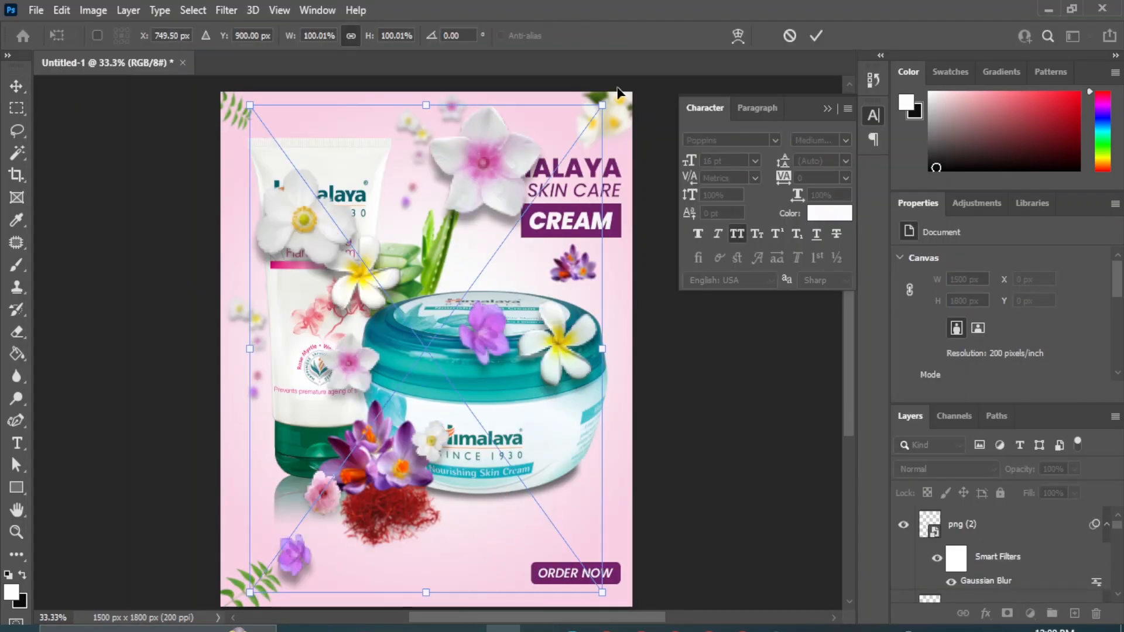
pyautogui.moveTo(602, 104); pyautogui.dragTo(393, 536)
pyautogui.moveTo(293, 509); pyautogui.dragTo(550, 524)
pyautogui.moveTo(519, 553); pyautogui.dragTo(546, 511)
pyautogui.moveTo(586, 550); pyautogui.dragTo(547, 567)
pyautogui.moveTo(535, 521); pyautogui.dragTo(539, 529)
pyautogui.moveTo(572, 482); pyautogui.dragTo(572, 472)
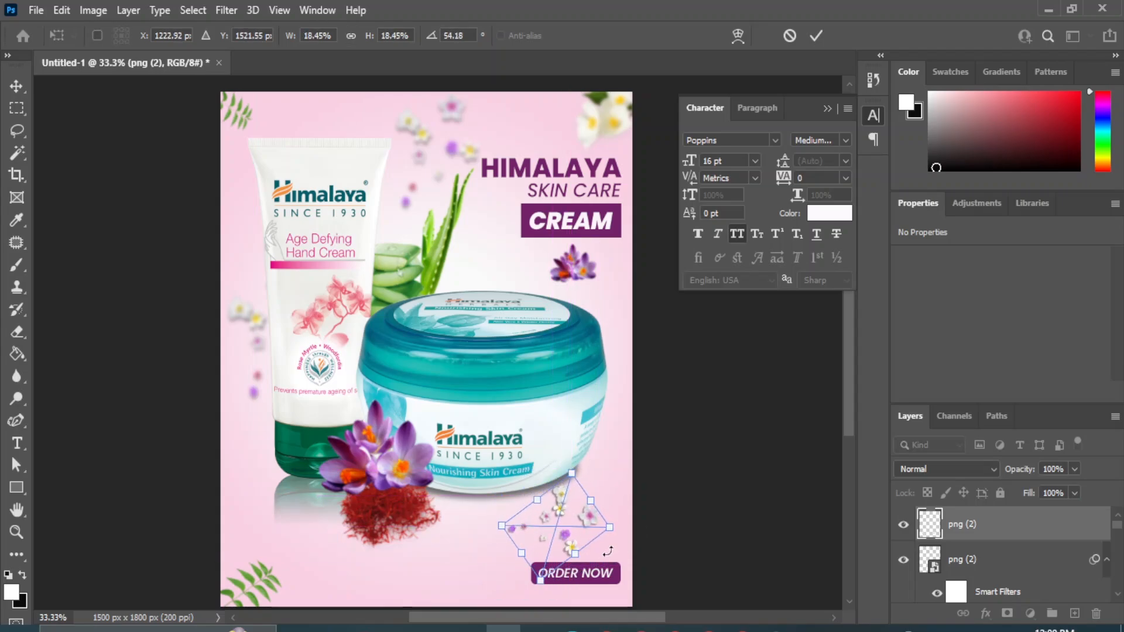
pyautogui.click(482, 572)
# - Place the bokeh image bg across the full width of the poster
pyautogui.click(468, 628)
pyautogui.click(533, 487)
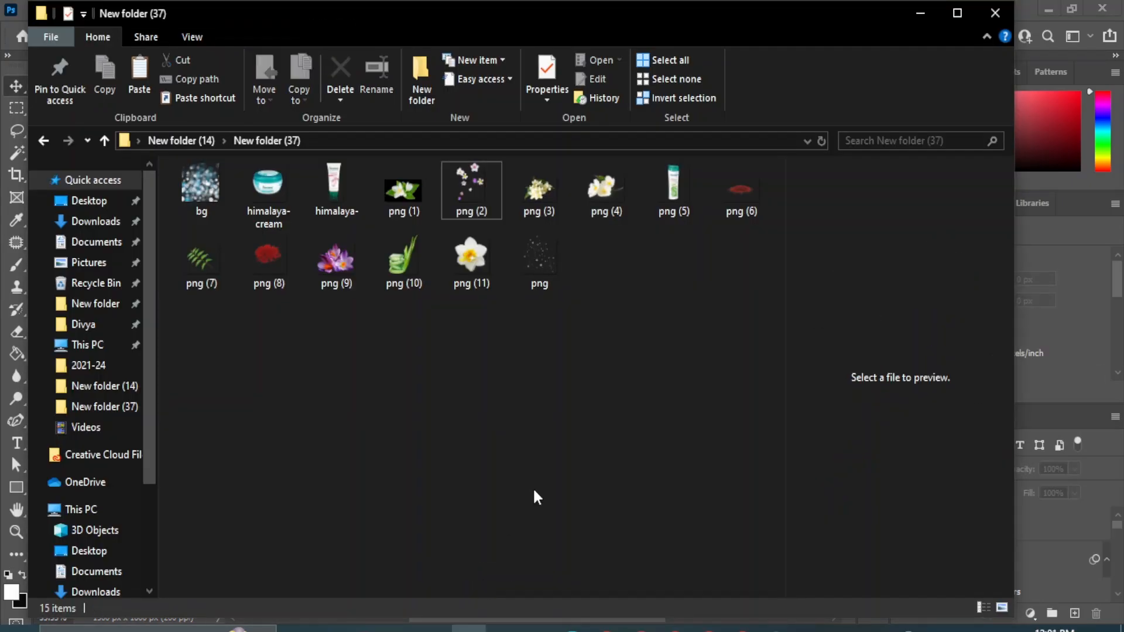
pyautogui.click(200, 186)
pyautogui.moveTo(200, 186); pyautogui.dragTo(297, 472)
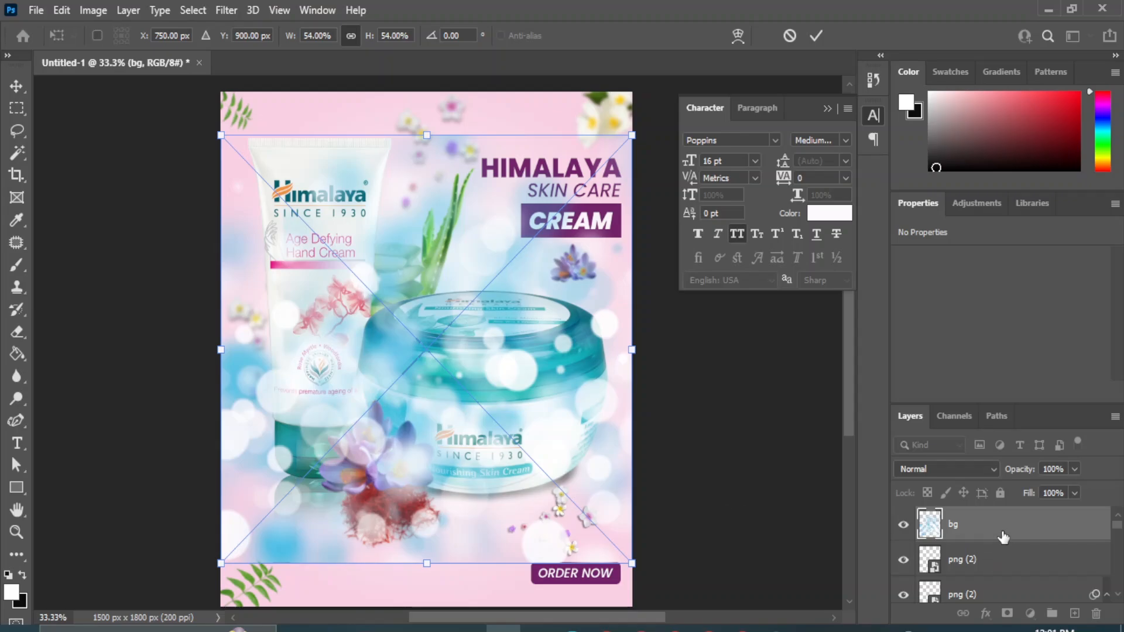
pyautogui.press('Return')
# - Move the bg layer directly above Rectangle 1 and set its blend mode to Luminosity
pyautogui.scroll(-5, 995, 544)
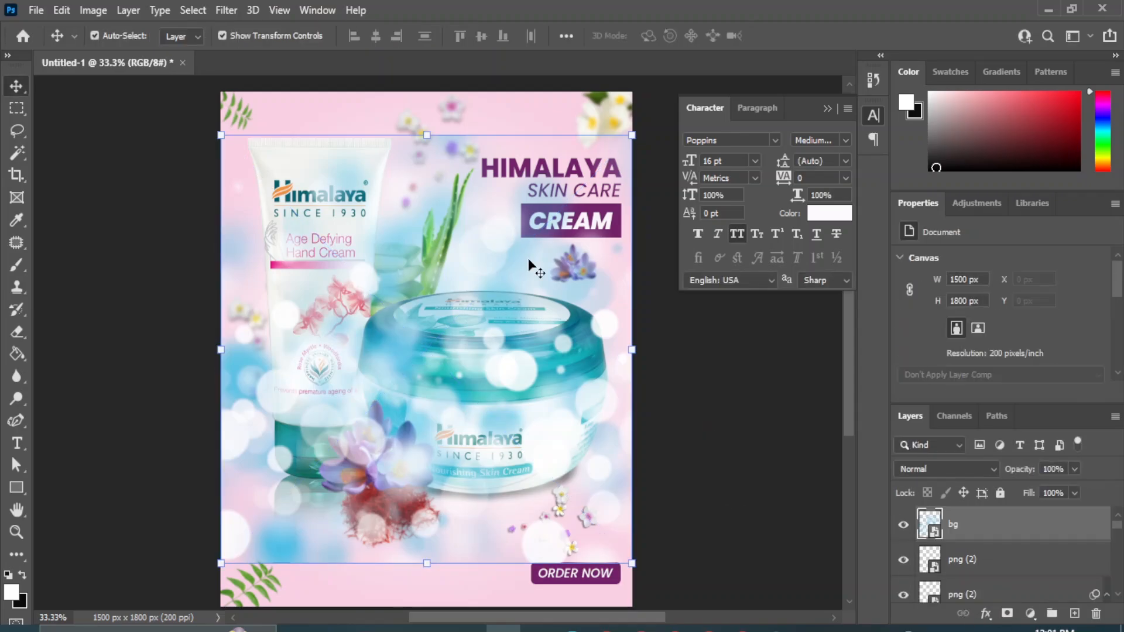
pyautogui.moveTo(957, 524); pyautogui.dragTo(960, 530)
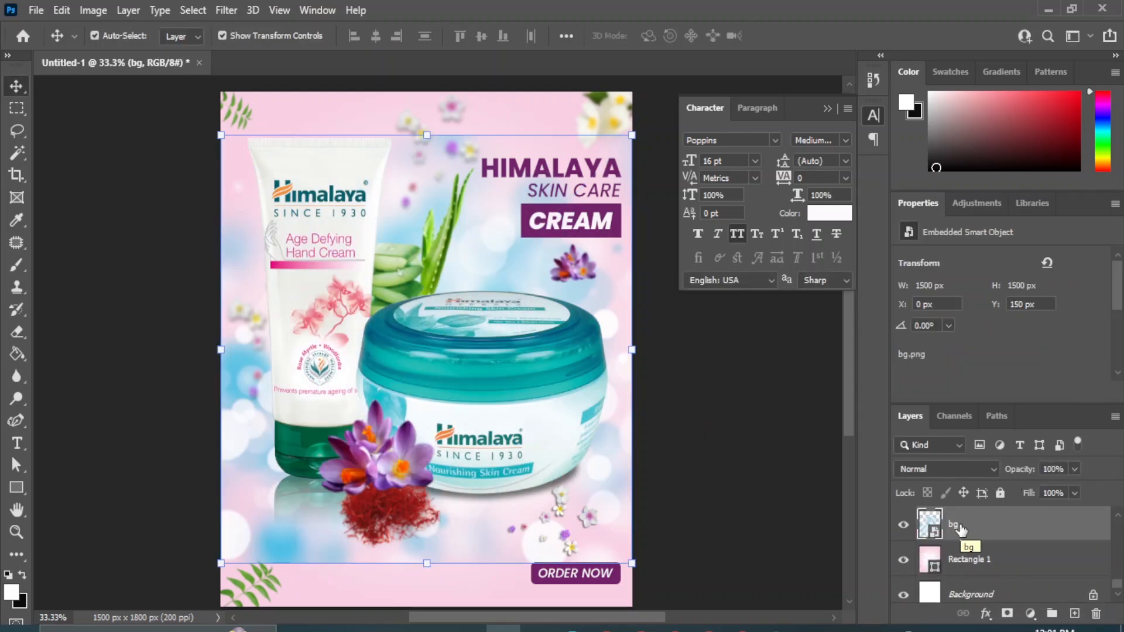
pyautogui.click(947, 469)
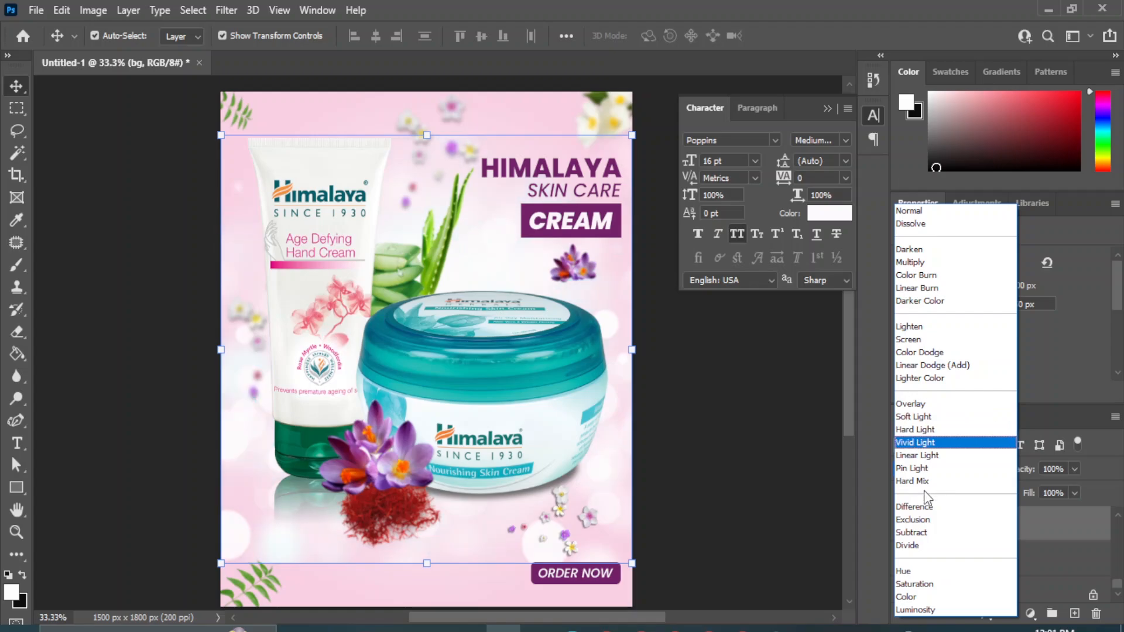
pyautogui.click(926, 609)
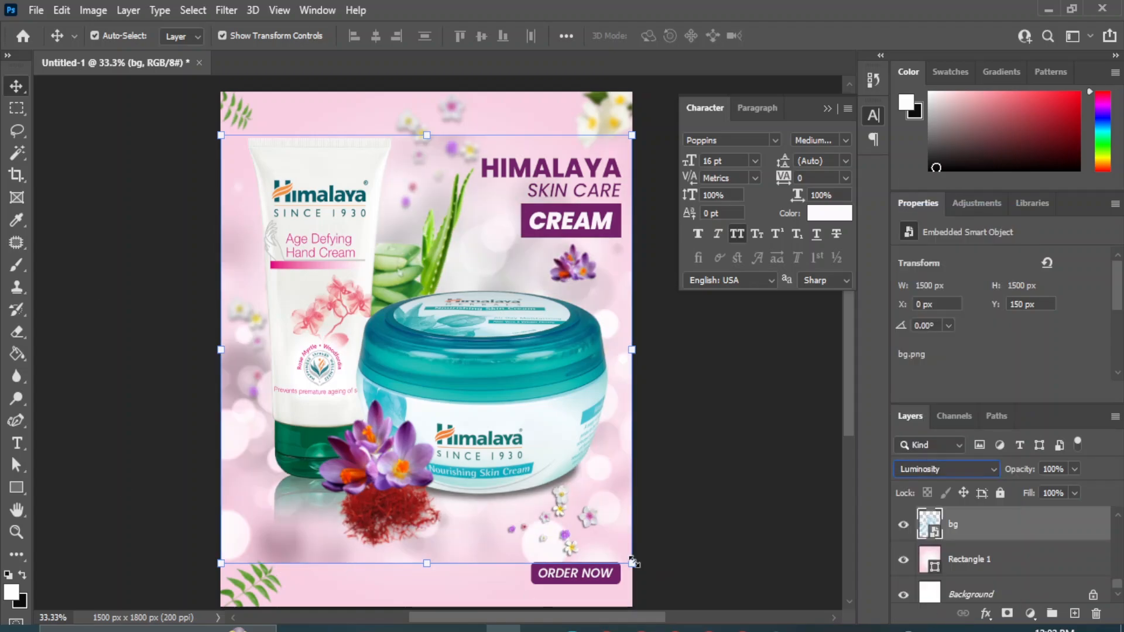
# - Enlarge the bg image to about 64.6% and move it up past the canvas's top edge
pyautogui.moveTo(632, 563); pyautogui.dragTo(747, 499)
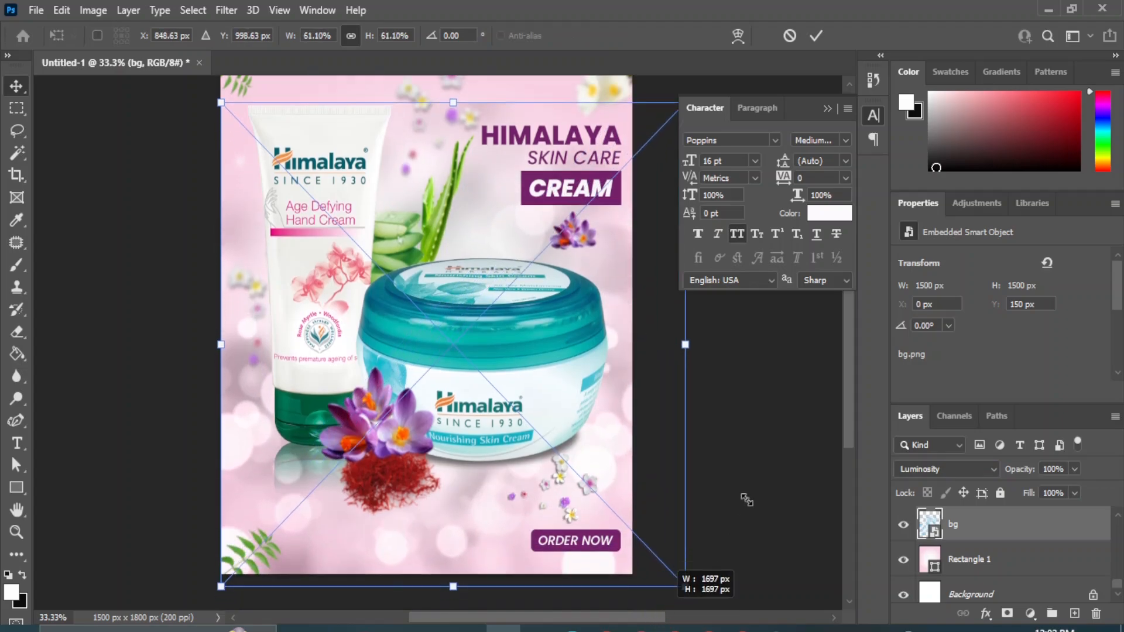
pyautogui.moveTo(848, 375); pyautogui.dragTo(848, 344)
pyautogui.moveTo(221, 187); pyautogui.dragTo(194, 154)
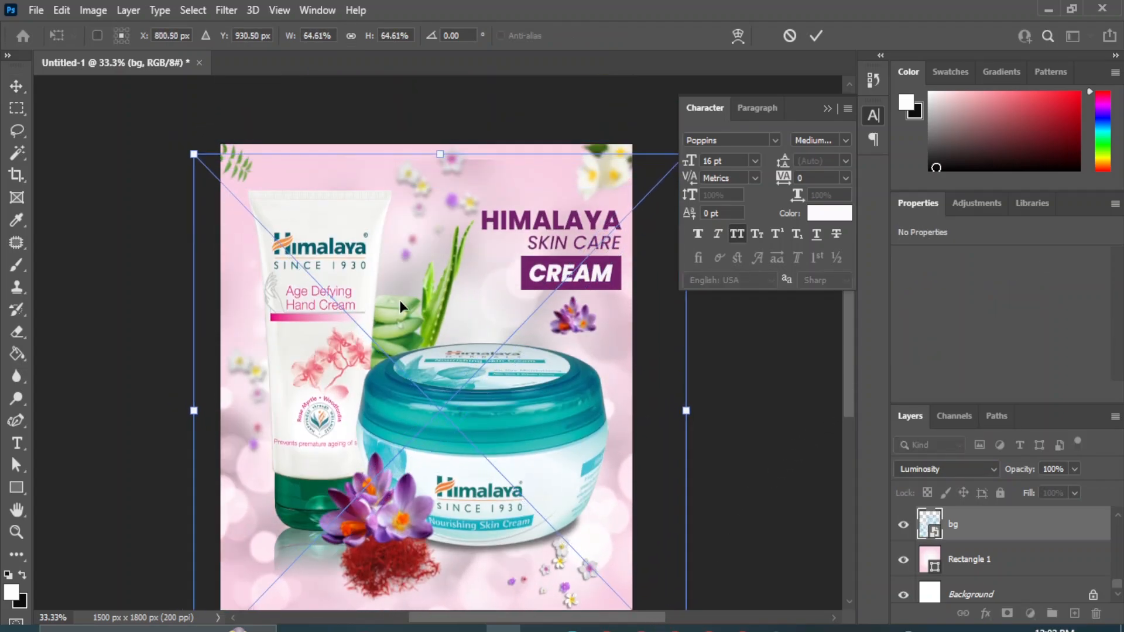
pyautogui.moveTo(401, 305); pyautogui.dragTo(424, 279)
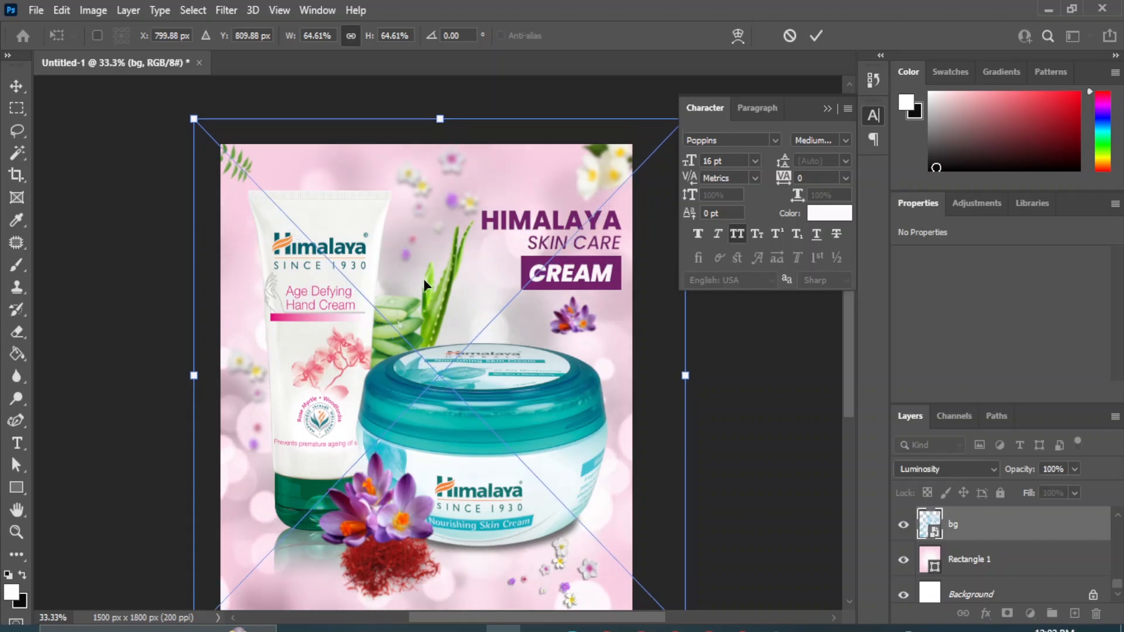
pyautogui.press('Return')
pyautogui.click(747, 419)
# - Enlarge the bg image further from its lower-right corner to cover the bottom of the poster
pyautogui.moveTo(848, 363); pyautogui.dragTo(848, 397)
pyautogui.click(983, 524)
pyautogui.moveTo(685, 536); pyautogui.dragTo(746, 601)
pyautogui.press('Return')
pyautogui.click(656, 521)
# - Place the png bubbles image across the poster and move its layer directly above bg
pyautogui.click(469, 628)
pyautogui.moveTo(547, 261); pyautogui.dragTo(363, 404)
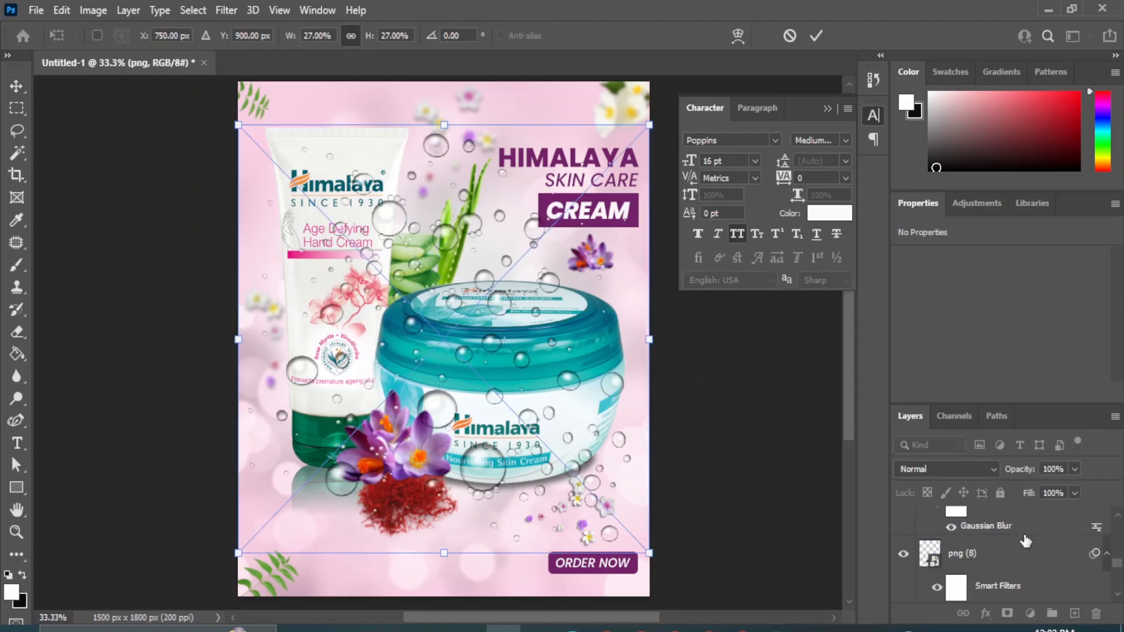
pyautogui.scroll(5, 1025, 541)
pyautogui.moveTo(1027, 536); pyautogui.dragTo(963, 516)
# - Move the bubbles image up and slightly left on the poster, to X -28 px and Y 76 px
pyautogui.moveTo(628, 129); pyautogui.dragTo(660, 103)
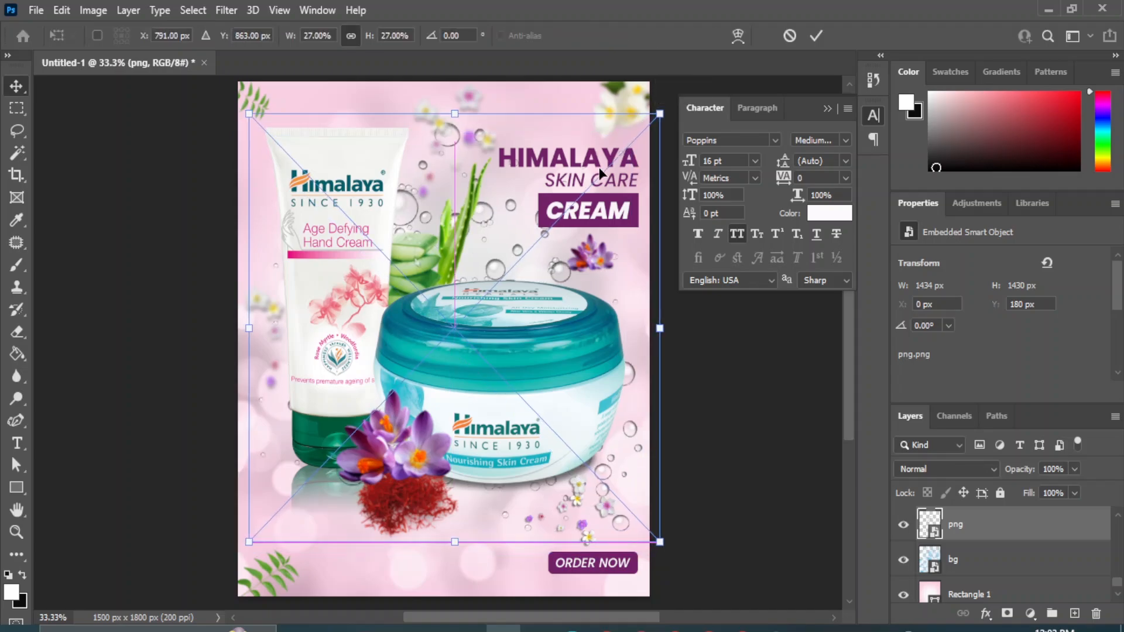
pyautogui.moveTo(238, 103); pyautogui.dragTo(230, 93)
pyautogui.click(13, 85)
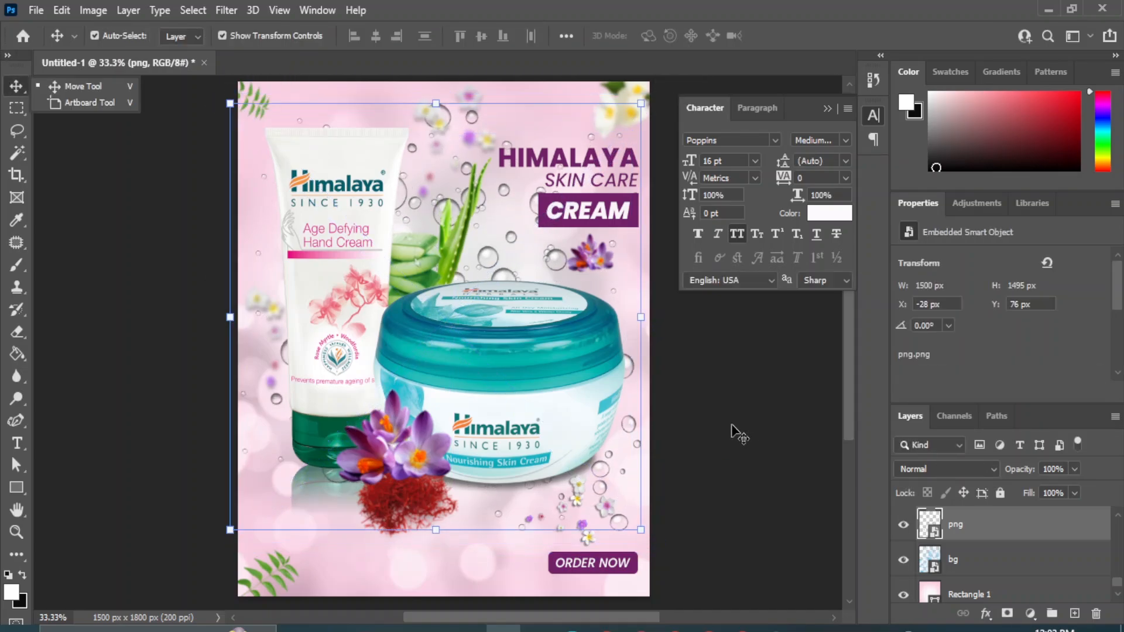
# - Set the bubbles layer's blend mode to Soft Light and enlarge it to 28.24%, extending past the poster's top and side edges
pyautogui.click(993, 469)
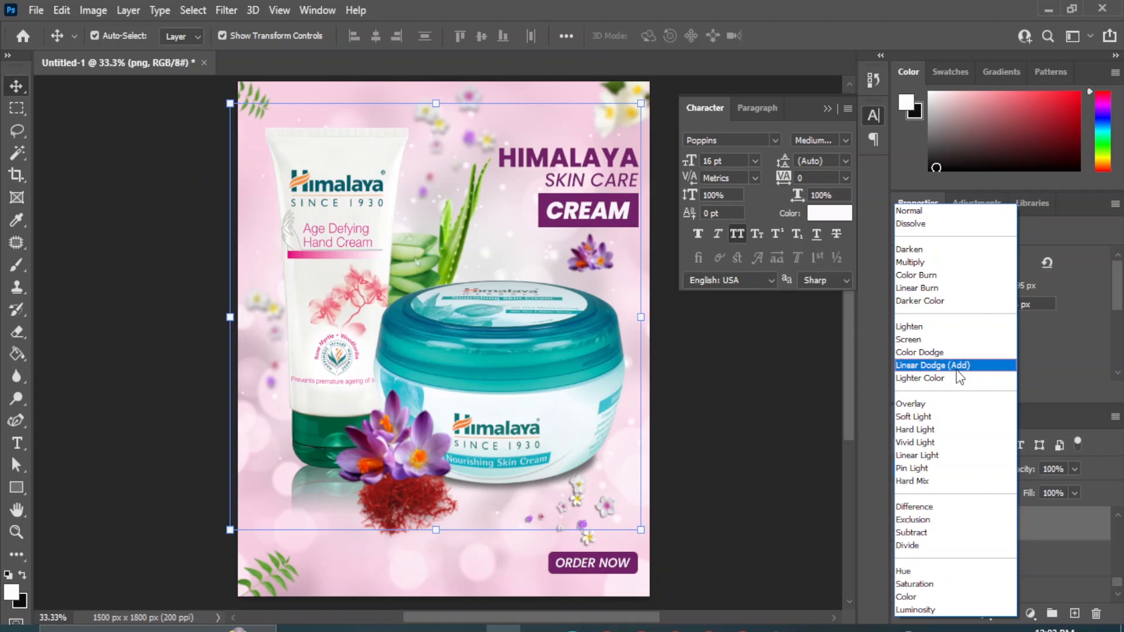
pyautogui.click(937, 417)
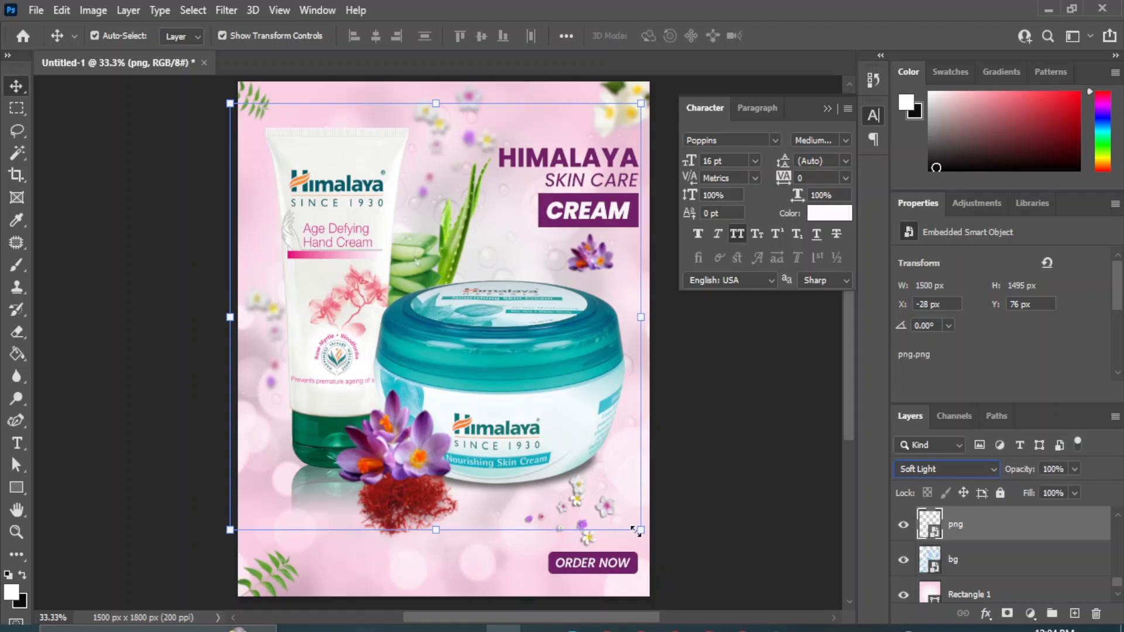
pyautogui.moveTo(641, 529); pyautogui.dragTo(638, 506)
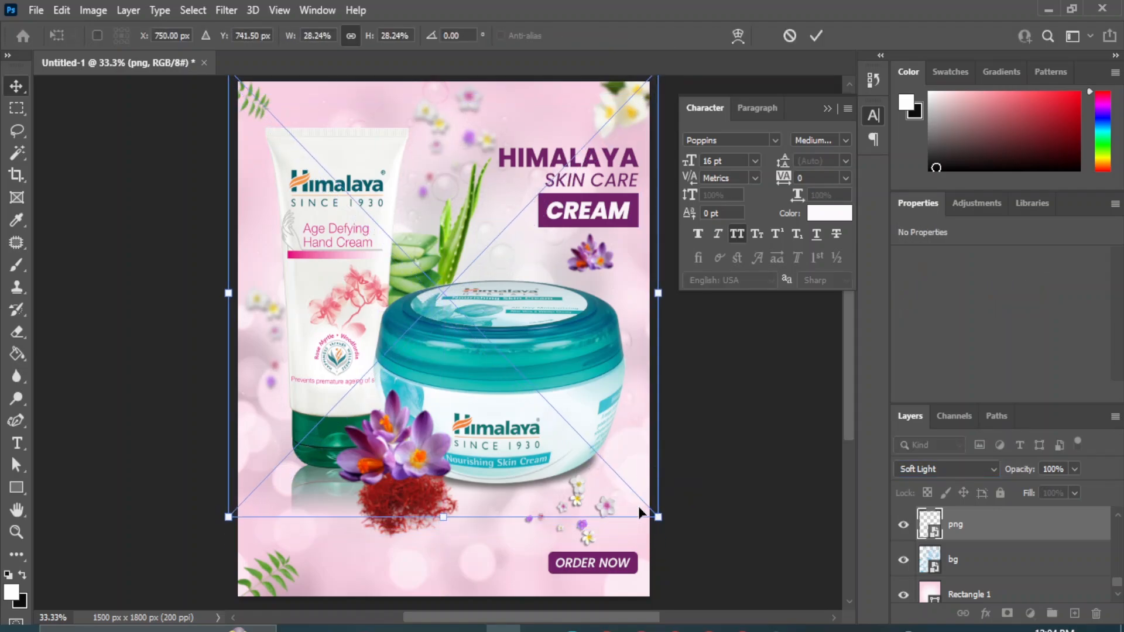
pyautogui.click(14, 84)
pyautogui.click(781, 408)
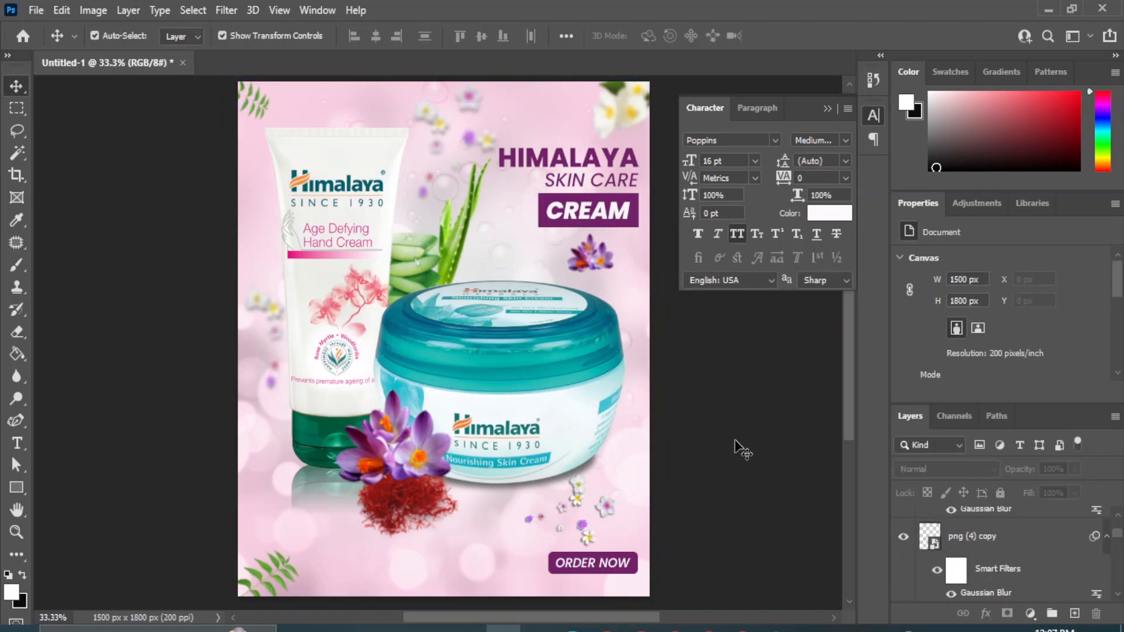
# - Place the png (11) white flower near the middle of the poster's bottom edge, scaled to about 30.87%
pyautogui.click(469, 628)
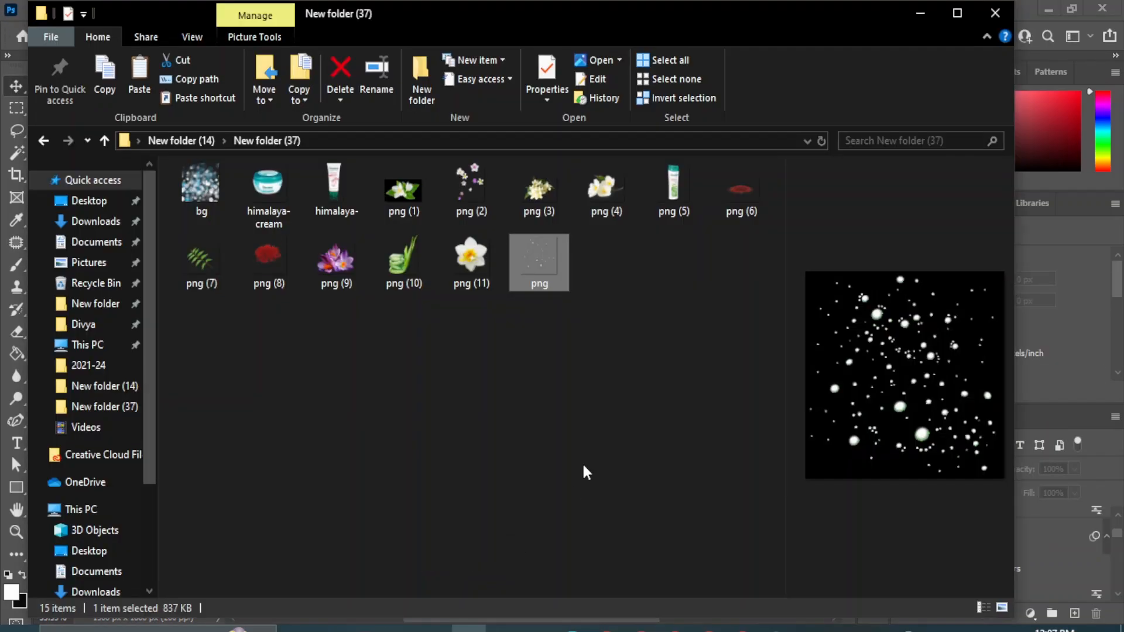
pyautogui.moveTo(472, 259); pyautogui.dragTo(445, 599)
pyautogui.moveTo(449, 332); pyautogui.dragTo(445, 549)
pyautogui.moveTo(525, 471); pyautogui.dragTo(434, 574)
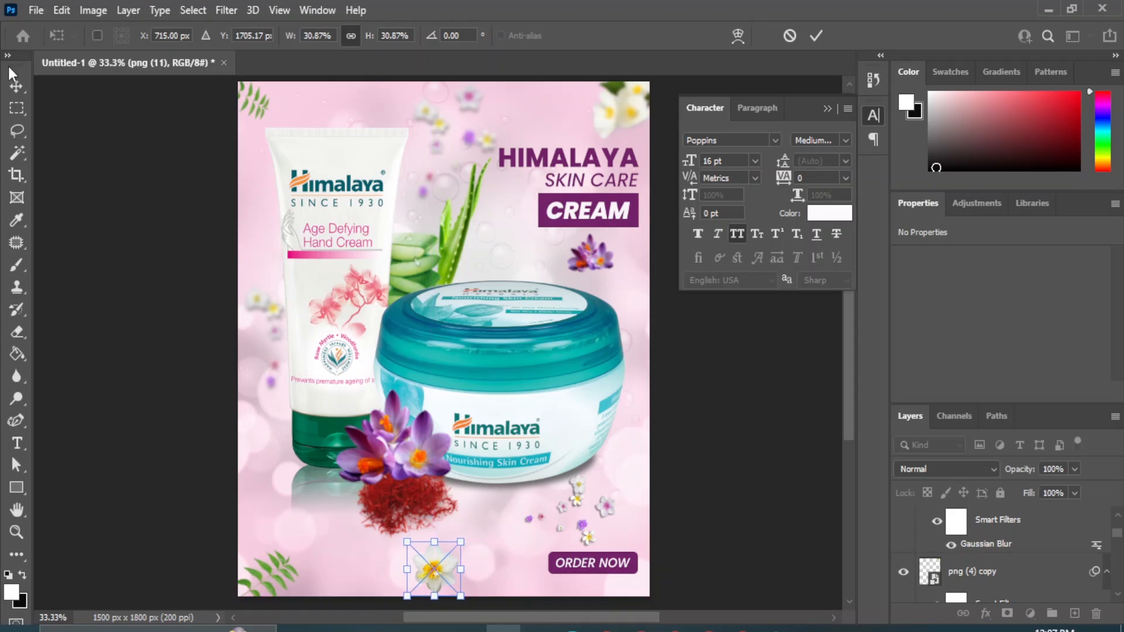
pyautogui.press('Return')
# - Apply a Gaussian Blur with a 2.6-pixel radius to the png (11) flower and deselect it
pyautogui.click(226, 10)
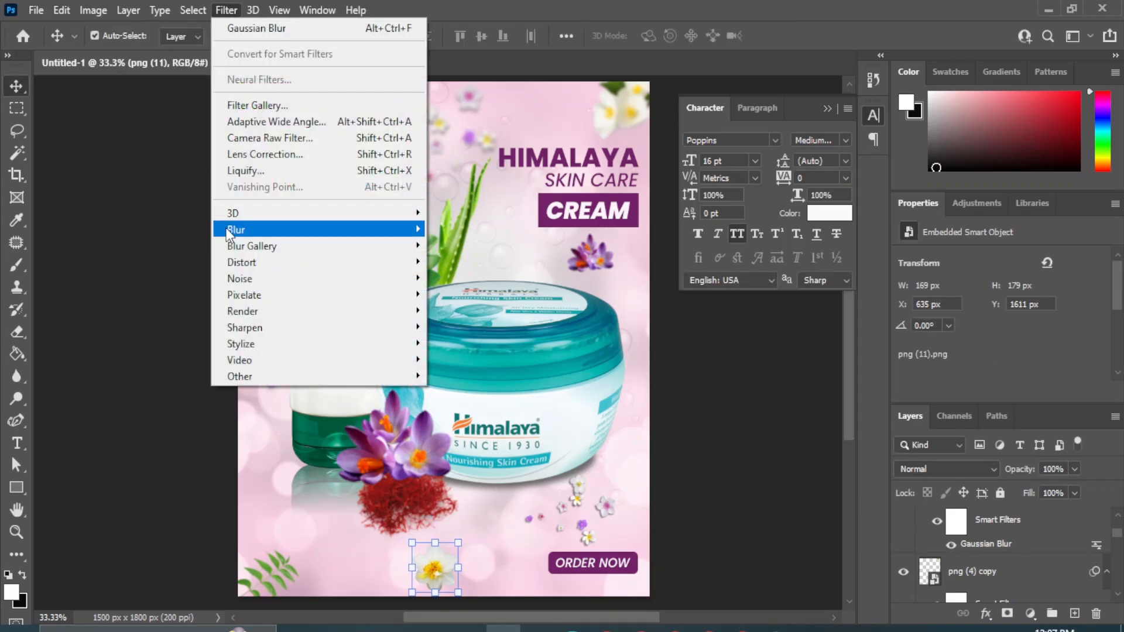
pyautogui.moveTo(234, 230)
pyautogui.click(475, 296)
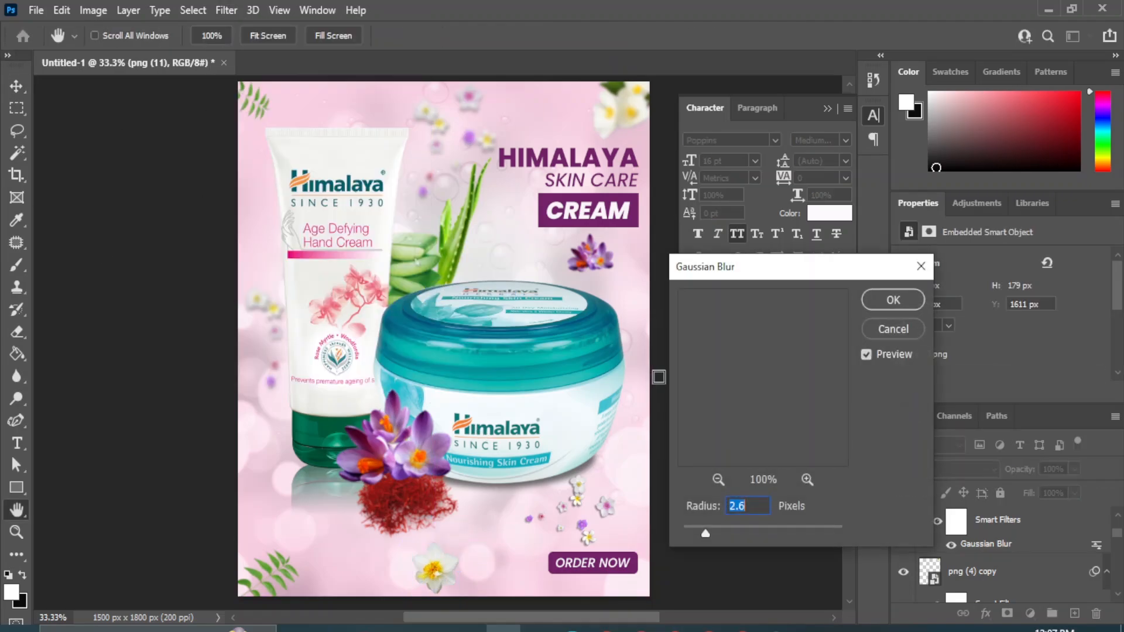
pyautogui.click(891, 301)
pyautogui.click(683, 512)
pyautogui.moveTo(419, 199); pyautogui.dragTo(416, 205)
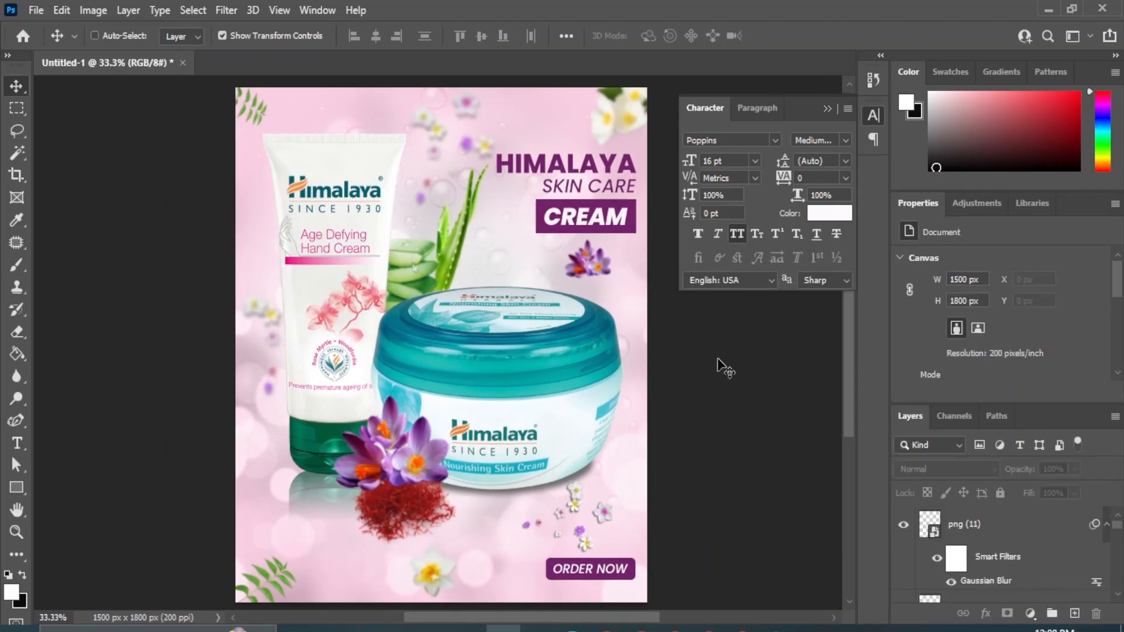
pyautogui.hotkey('ctrl', '+')
pyautogui.hotkey('ctrl', '+')
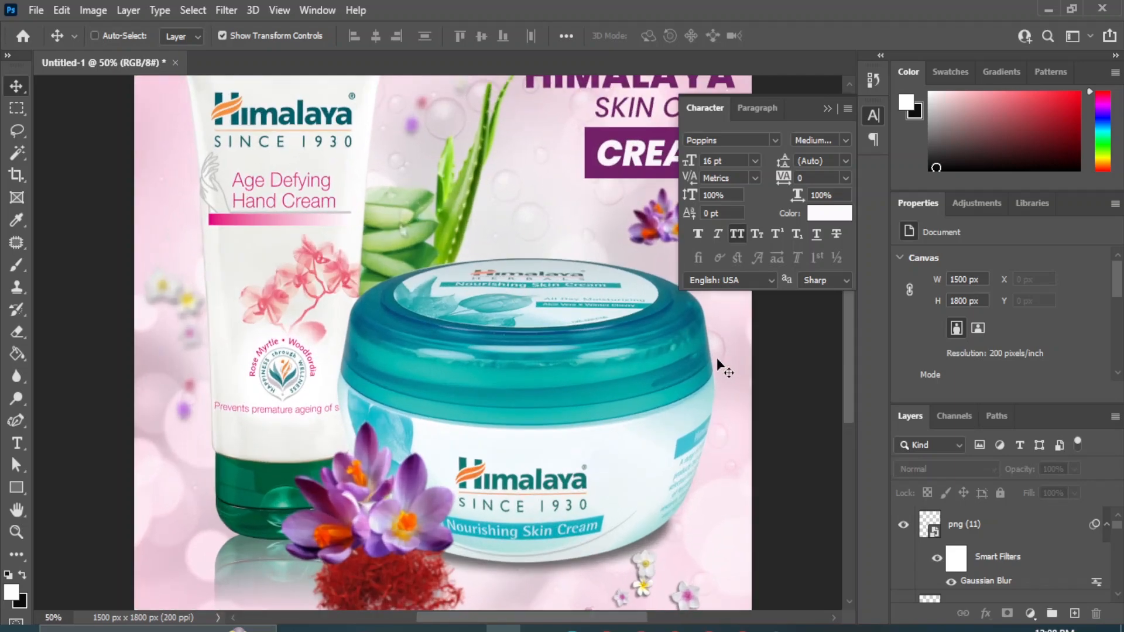
pyautogui.hotkey('ctrl', '-')
pyautogui.hotkey('ctrl', '+')
pyautogui.hotkey('ctrl', '-')
pyautogui.hotkey('ctrl', '+')
pyautogui.hotkey('ctrl', '-')
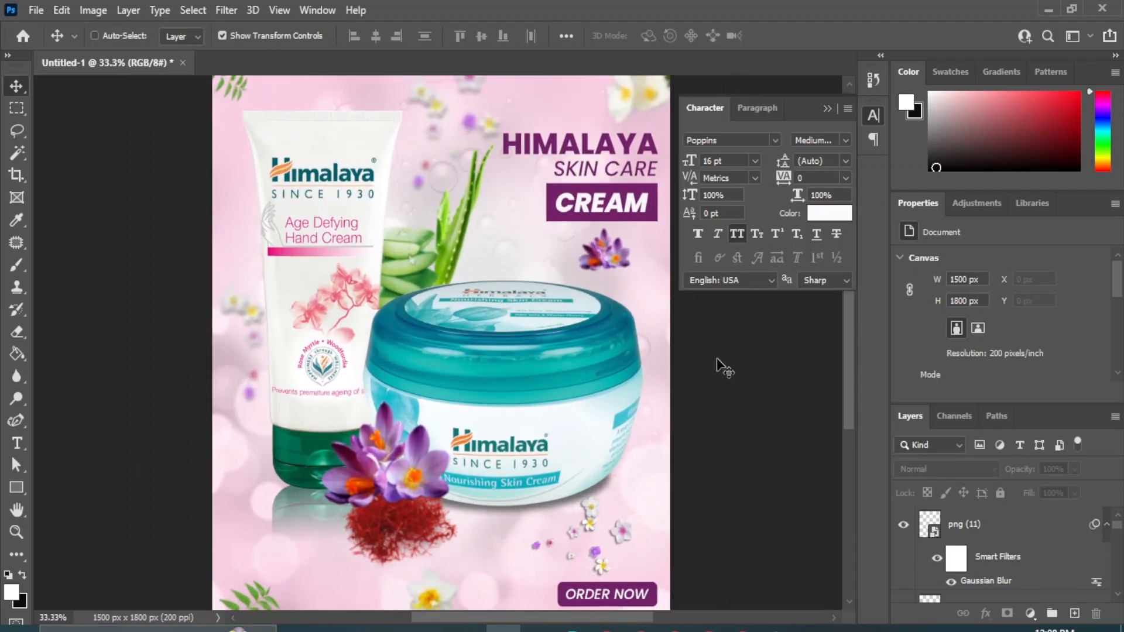